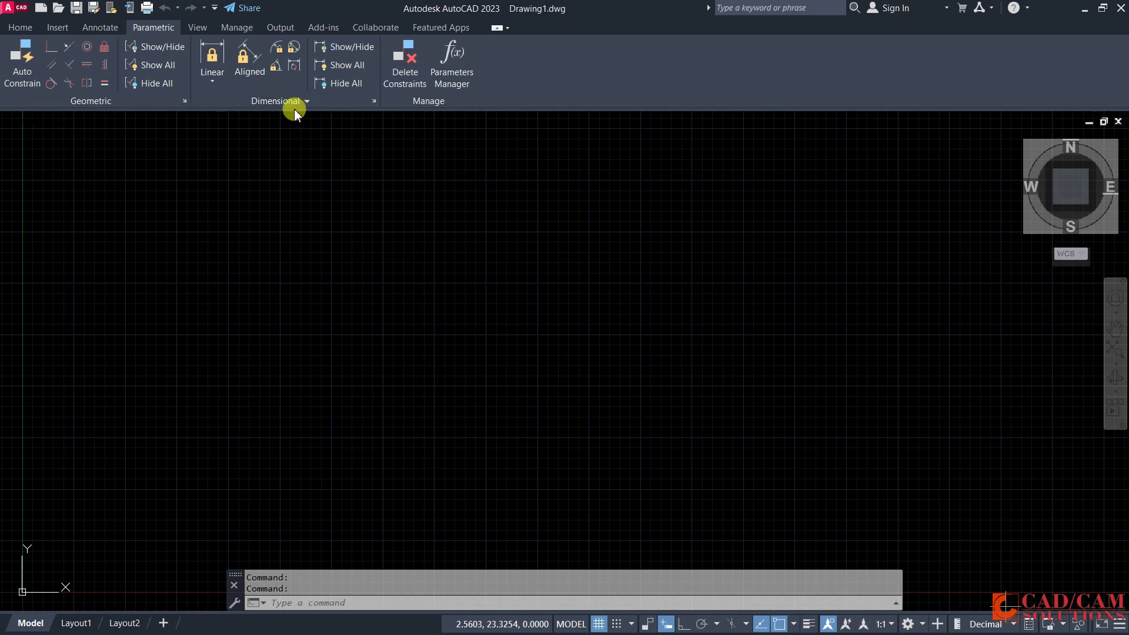
# Draw an open four-sided outline of connected line segments
pyautogui.click(12, 28)
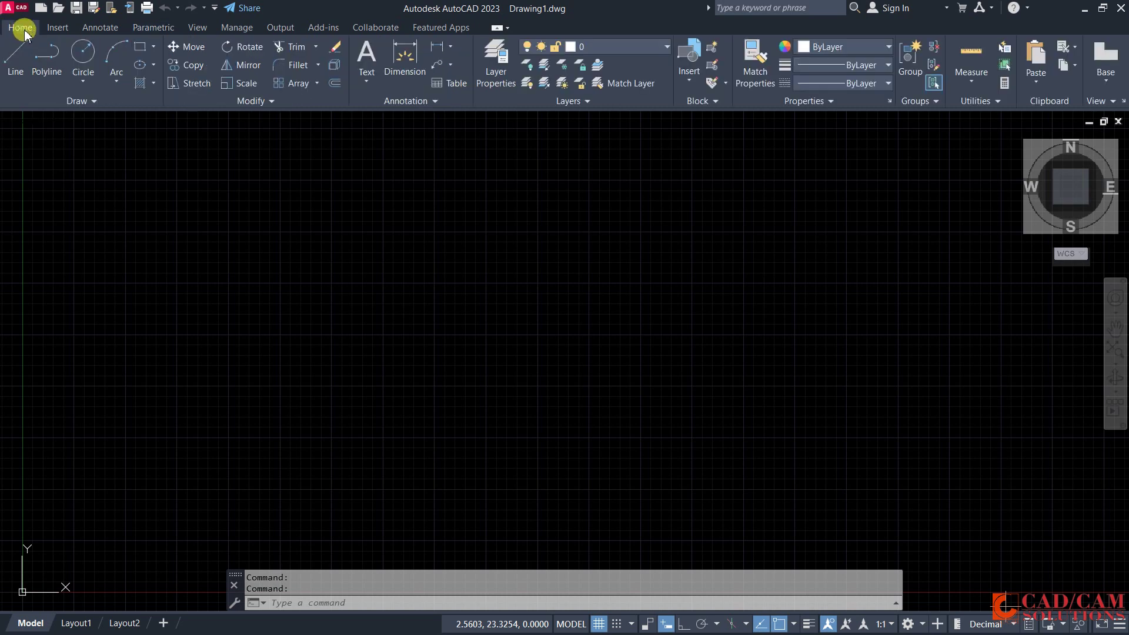
pyautogui.click(16, 62)
pyautogui.click(281, 178)
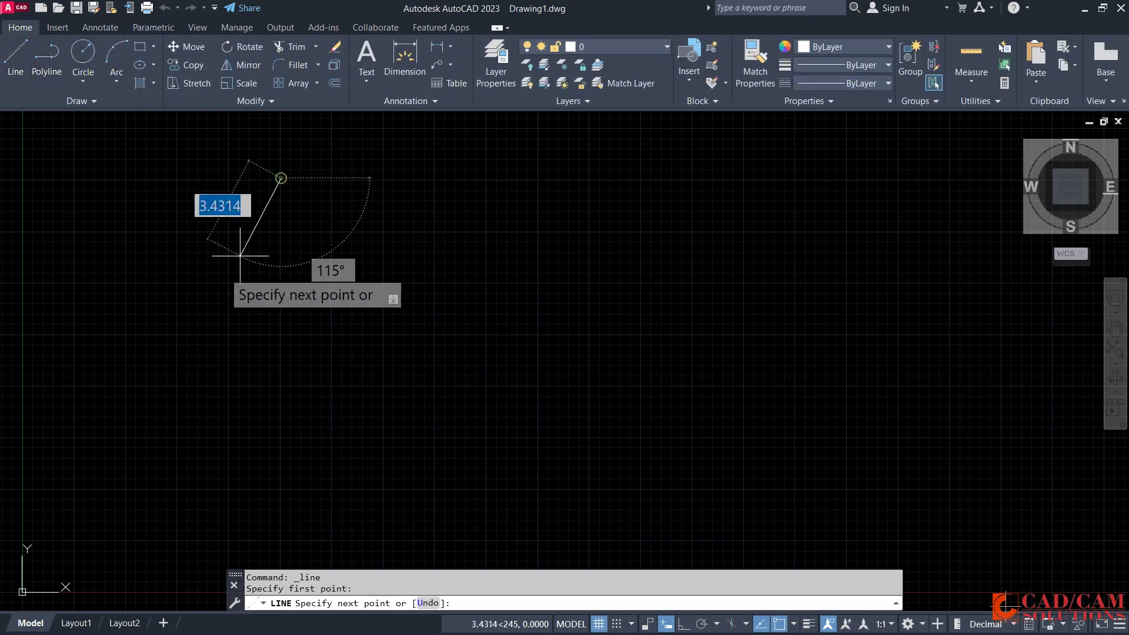
pyautogui.click(183, 326)
pyautogui.click(461, 410)
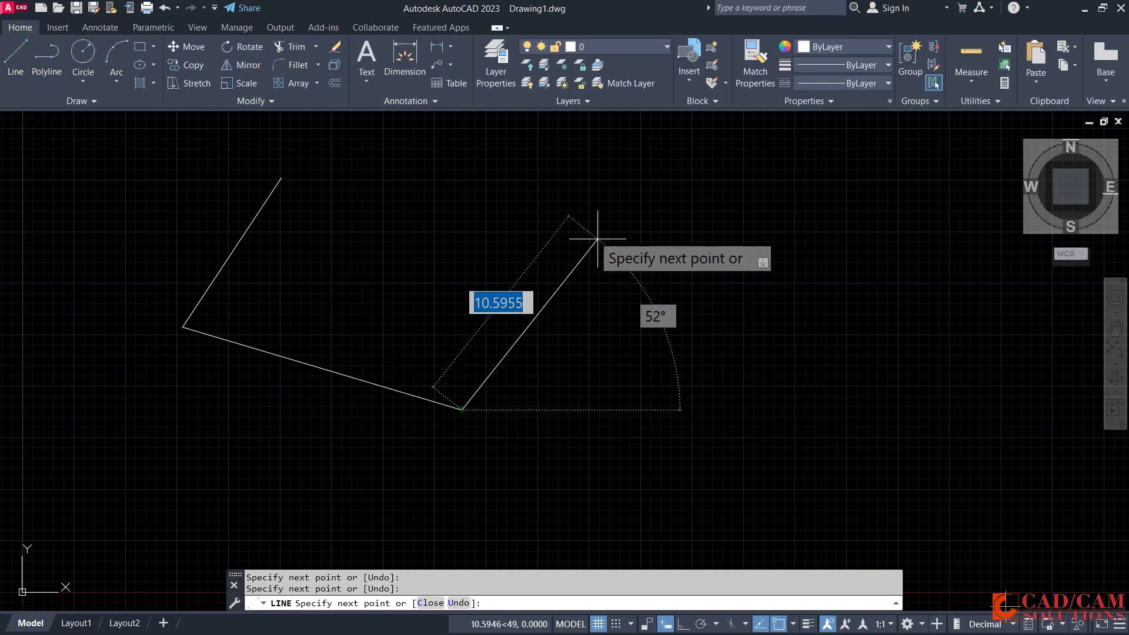
pyautogui.click(575, 225)
pyautogui.click(347, 160)
pyautogui.press('Escape')
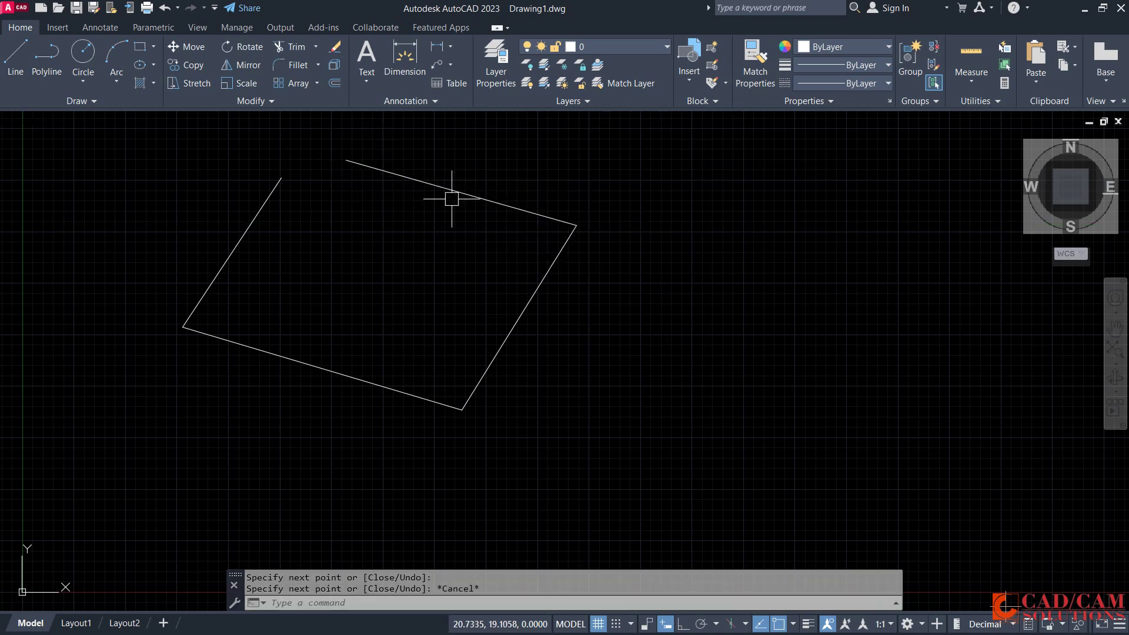
# Draw three circles: a large central one, a small one at right, and one at left
pyautogui.click(80, 47)
pyautogui.click(665, 316)
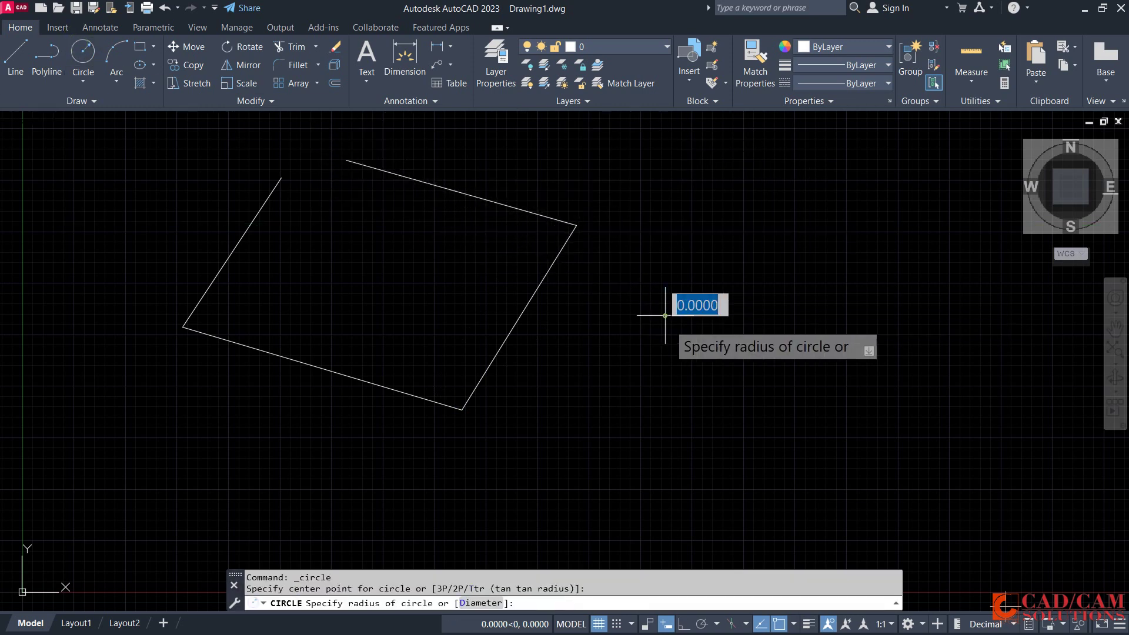
pyautogui.click(668, 381)
pyautogui.press('Return')
pyautogui.click(801, 247)
pyautogui.click(812, 284)
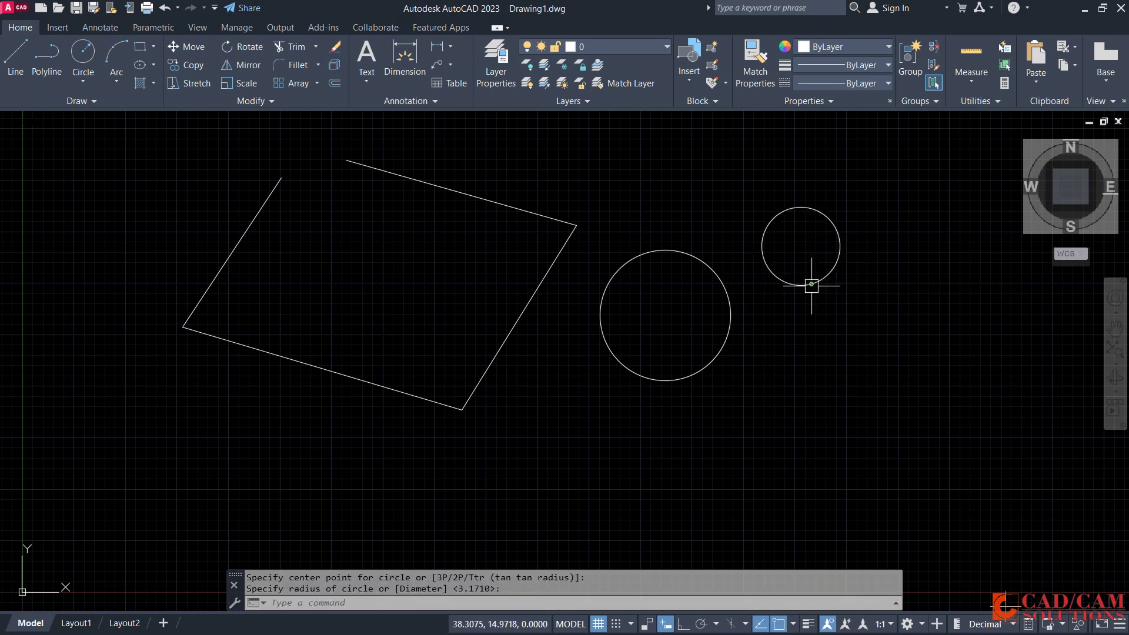
pyautogui.press('Return')
pyautogui.click(144, 248)
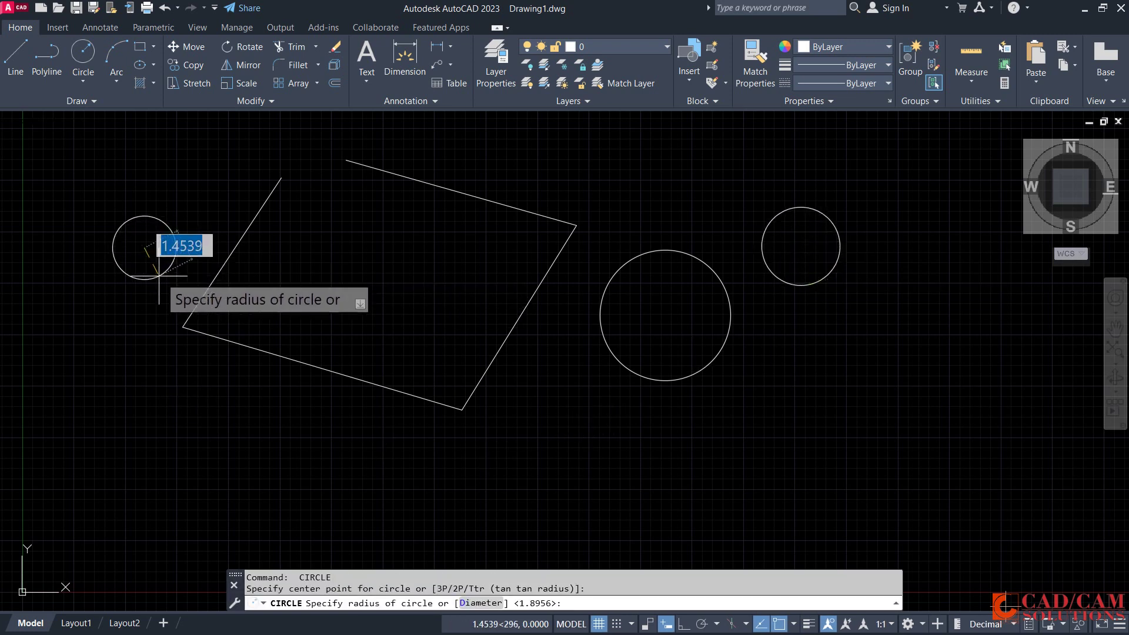
pyautogui.click(159, 279)
# Draw two separate straight lines at the lower right of the drawing
pyautogui.click(16, 56)
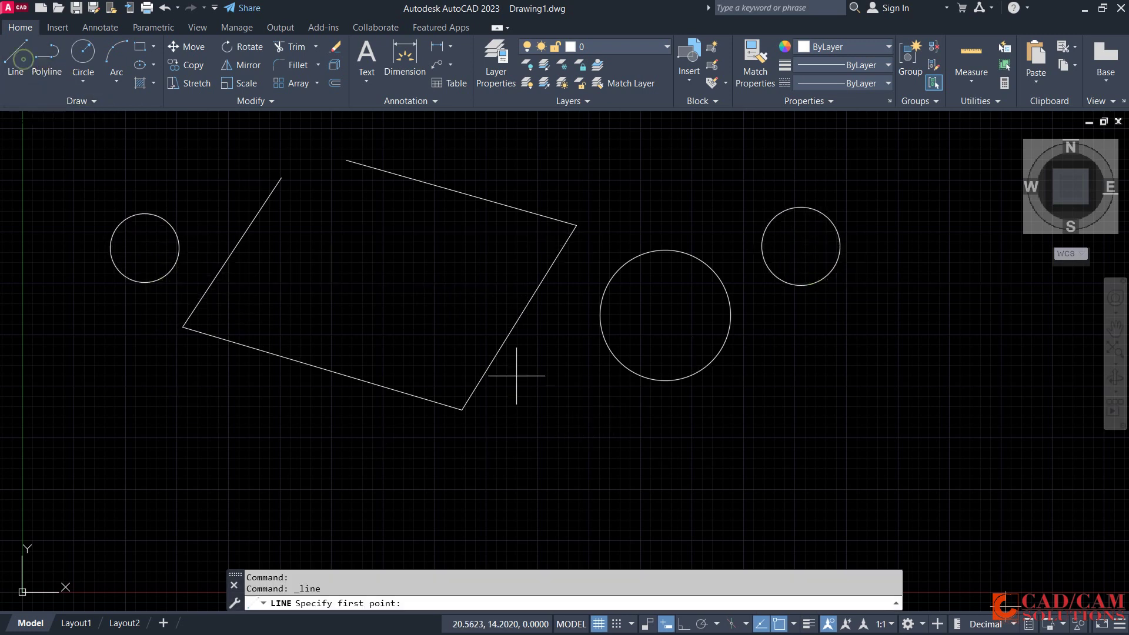
pyautogui.click(773, 460)
pyautogui.click(950, 290)
pyautogui.press('Return')
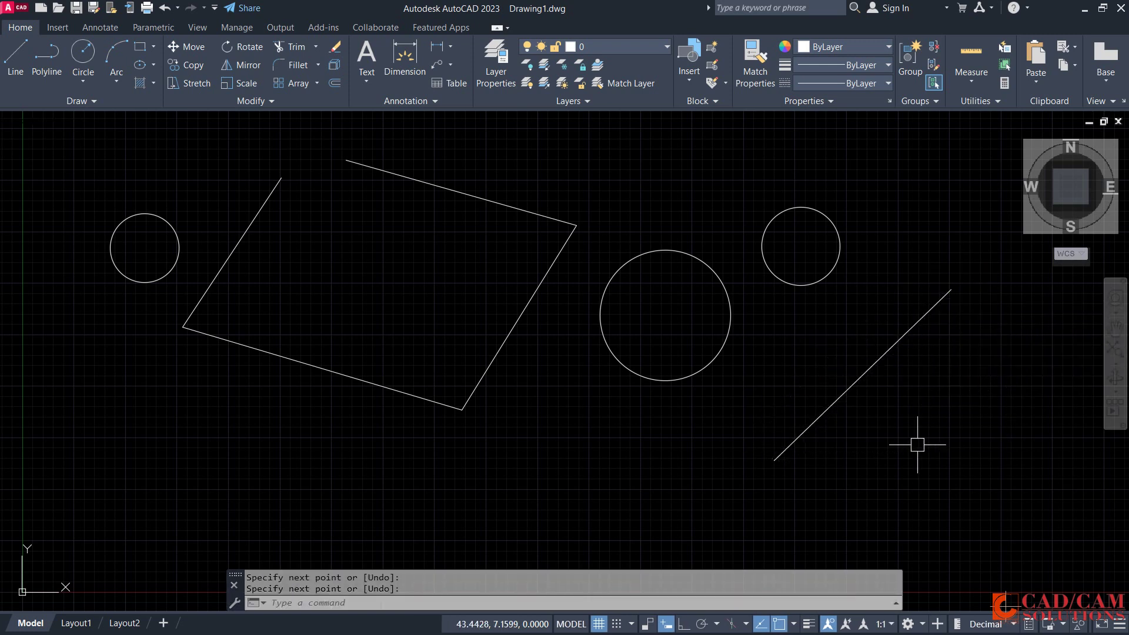
pyautogui.press('Return')
pyautogui.click(842, 468)
pyautogui.click(1043, 421)
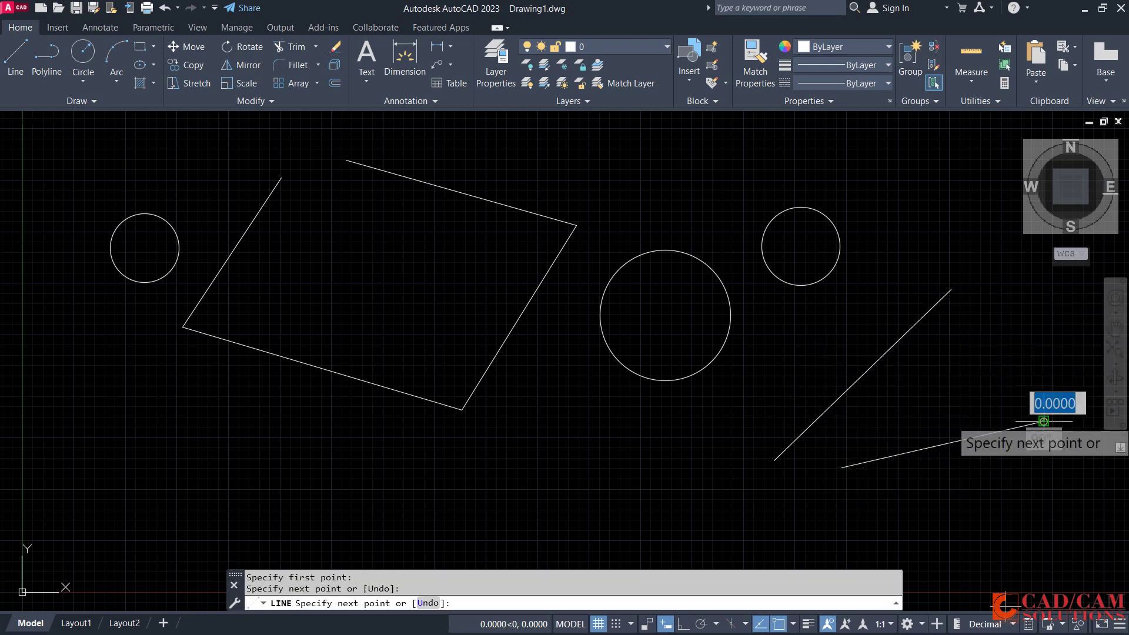
pyautogui.press('Escape')
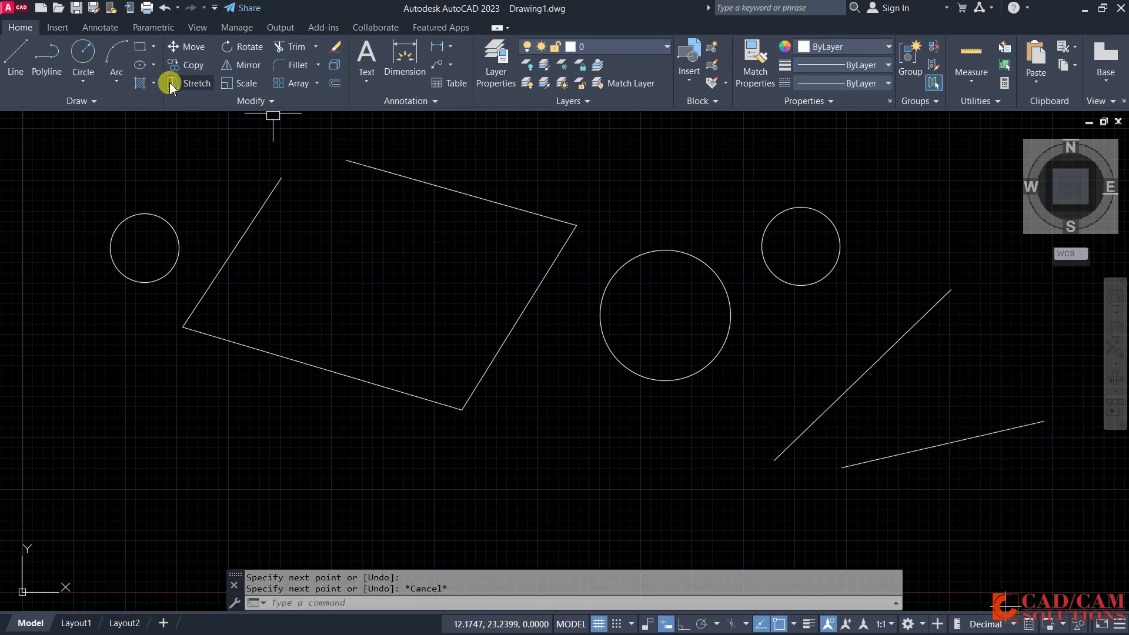
pyautogui.click(153, 27)
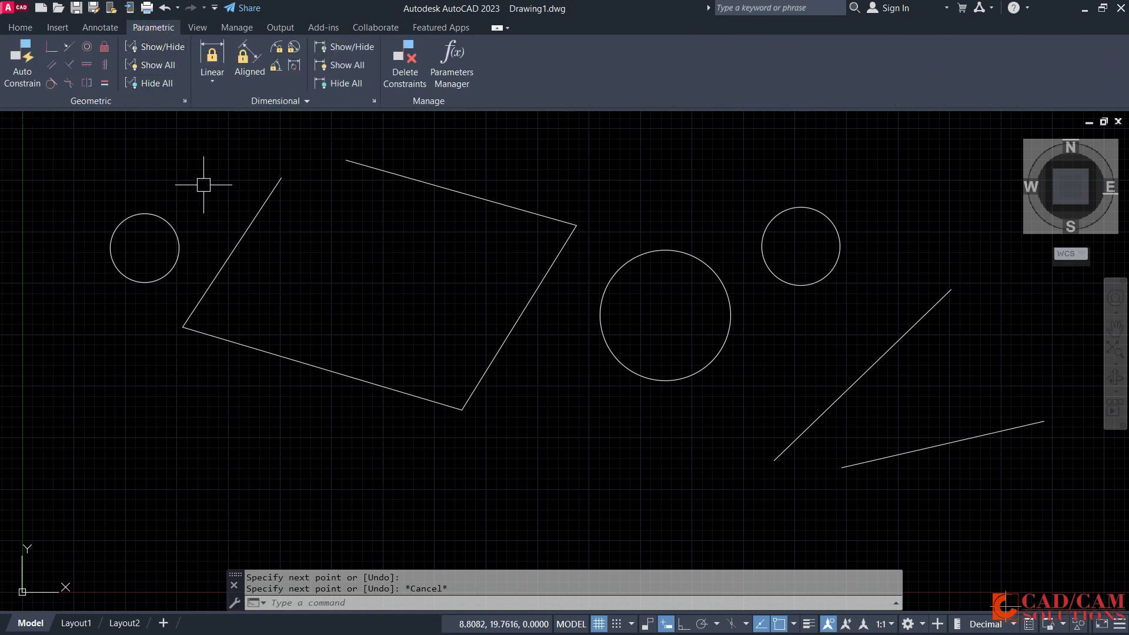
# Join the outline's top-left corner with a coincident constraint, then trial-stretch the top edge's right end
pyautogui.click(51, 52)
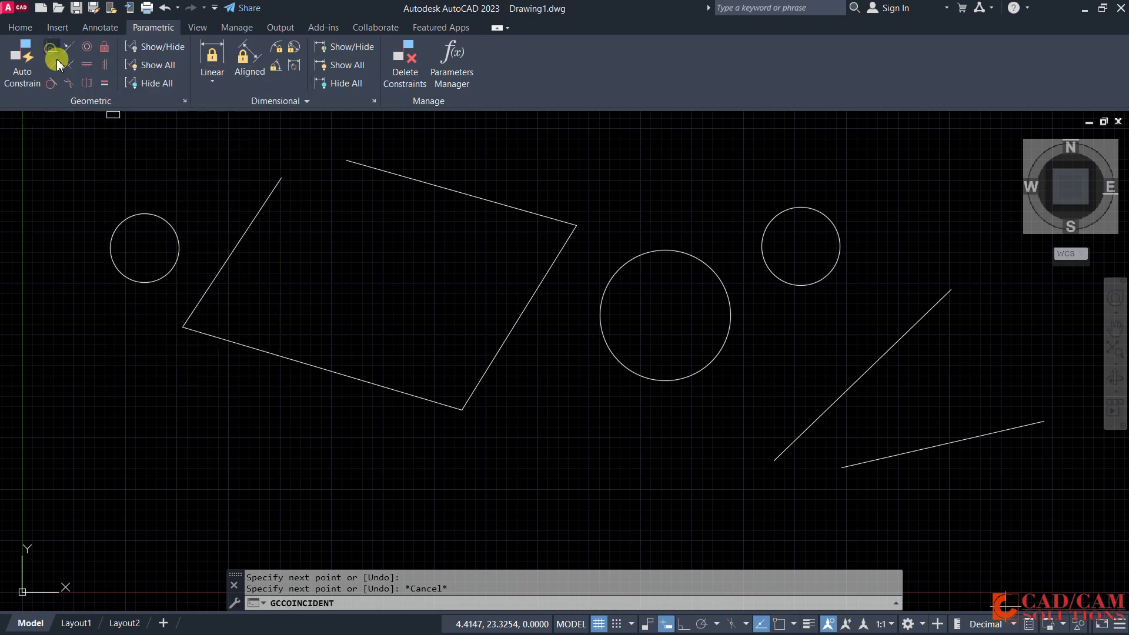
pyautogui.click(350, 174)
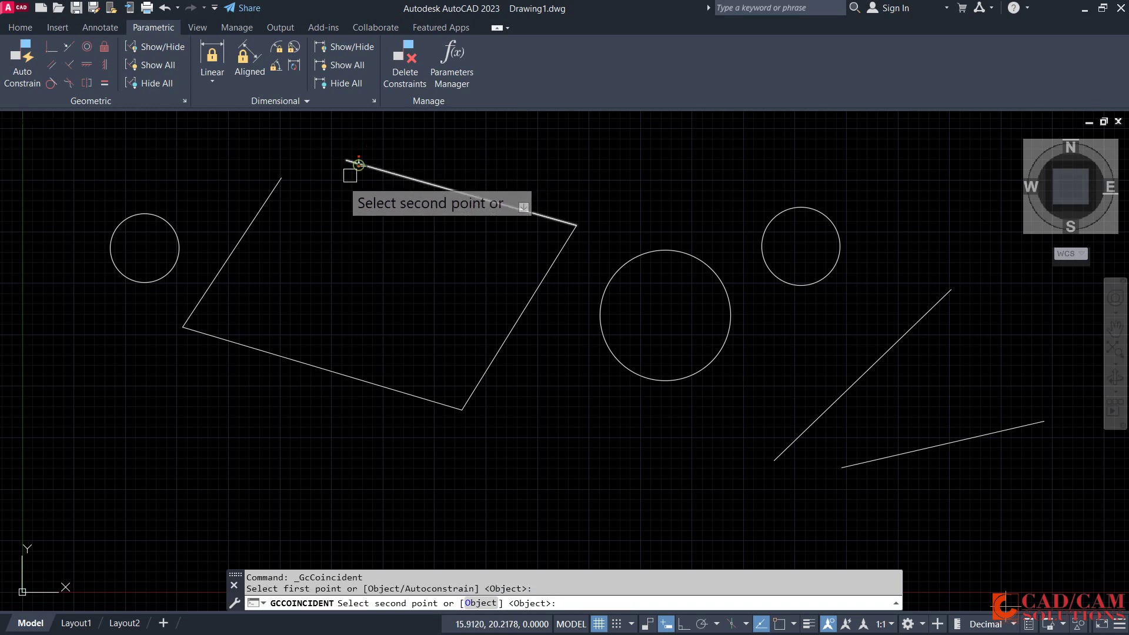
pyautogui.click(276, 187)
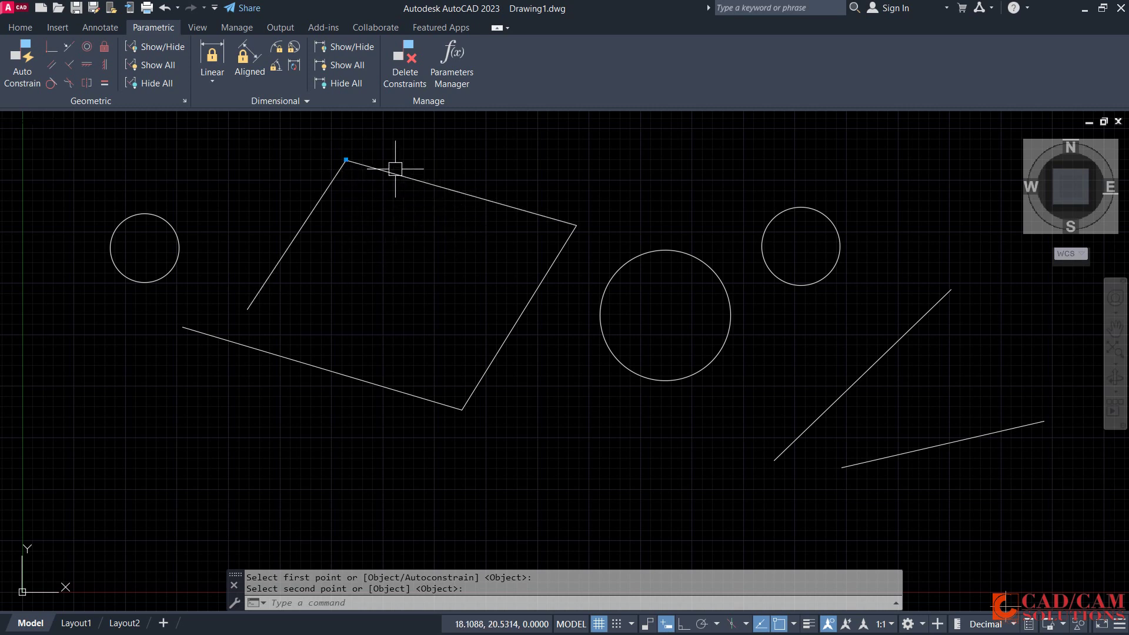
pyautogui.press('Escape')
pyautogui.click(550, 216)
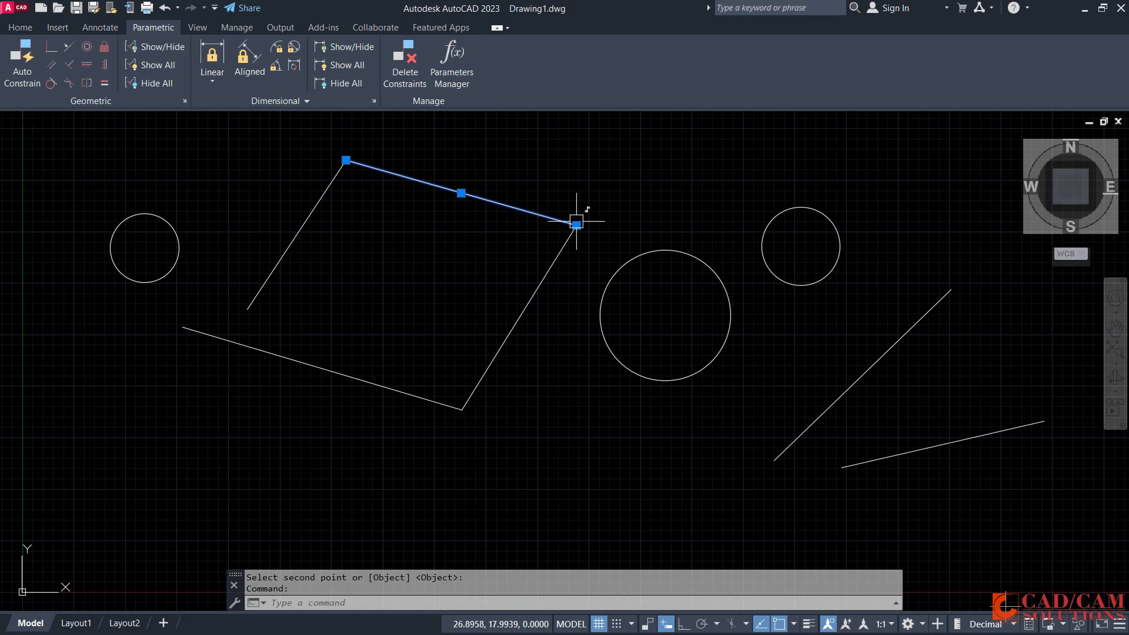
pyautogui.click(576, 225)
pyautogui.click(508, 221)
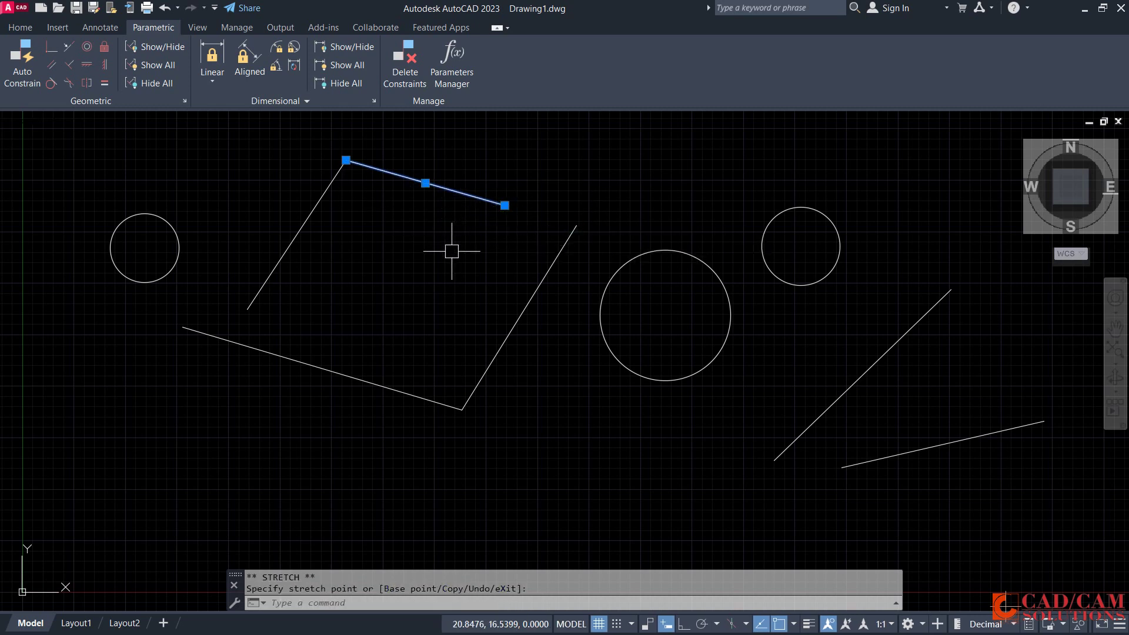
pyautogui.press('Escape')
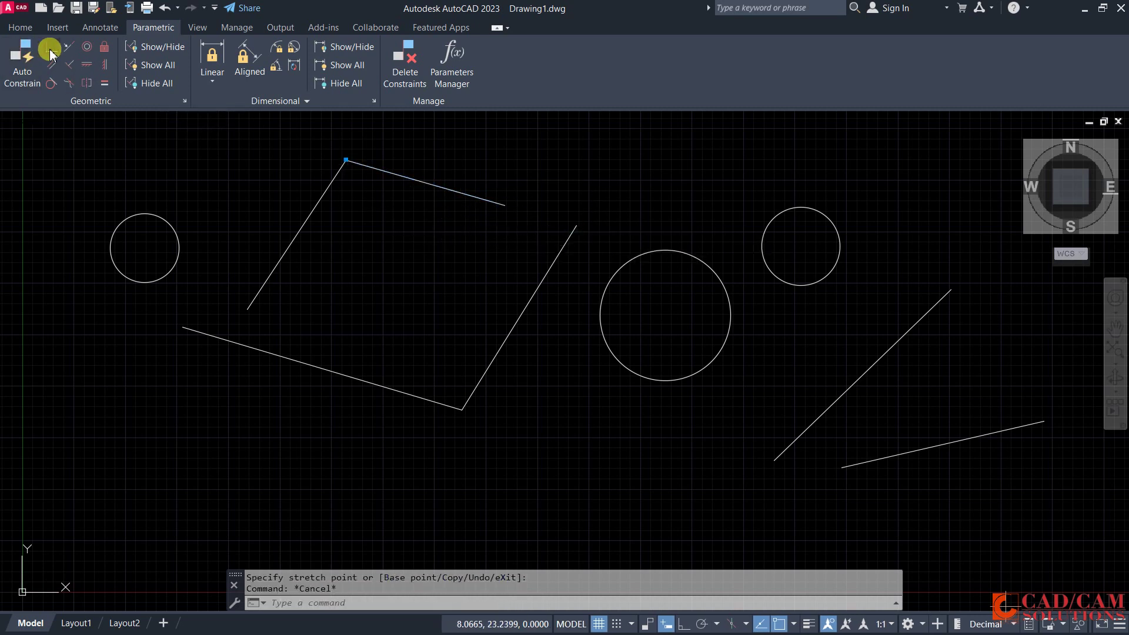
# Apply coincident constraints at the top-right, bottom-right and bottom-left corners of the outline
pyautogui.click(51, 47)
pyautogui.click(499, 206)
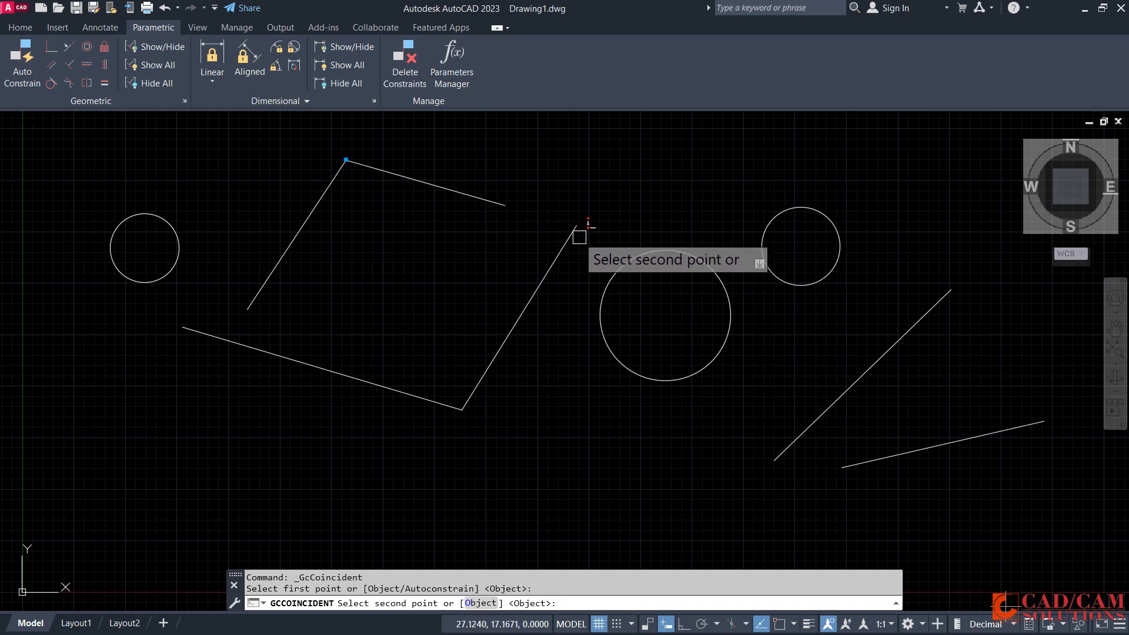
pyautogui.click(575, 234)
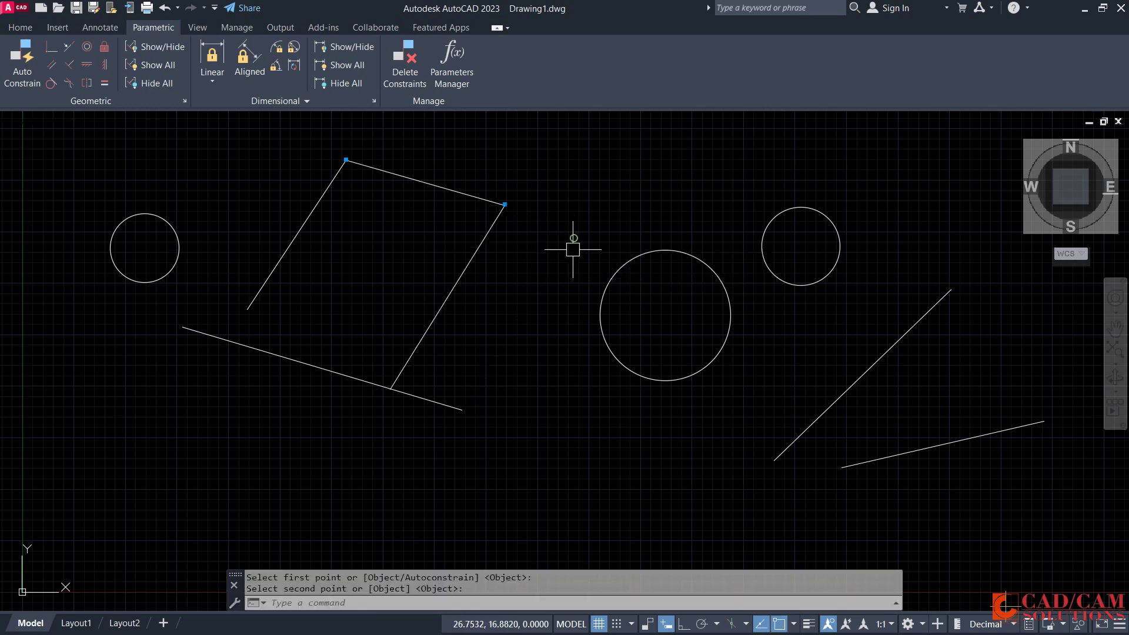
pyautogui.click(52, 47)
pyautogui.click(403, 376)
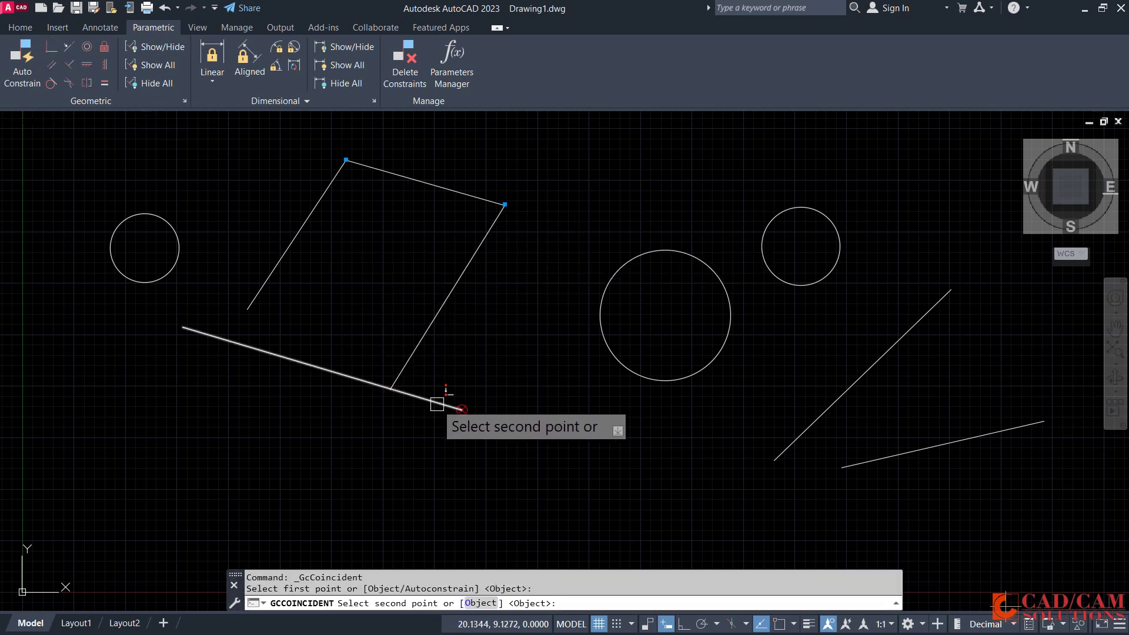
pyautogui.click(440, 400)
pyautogui.click(48, 49)
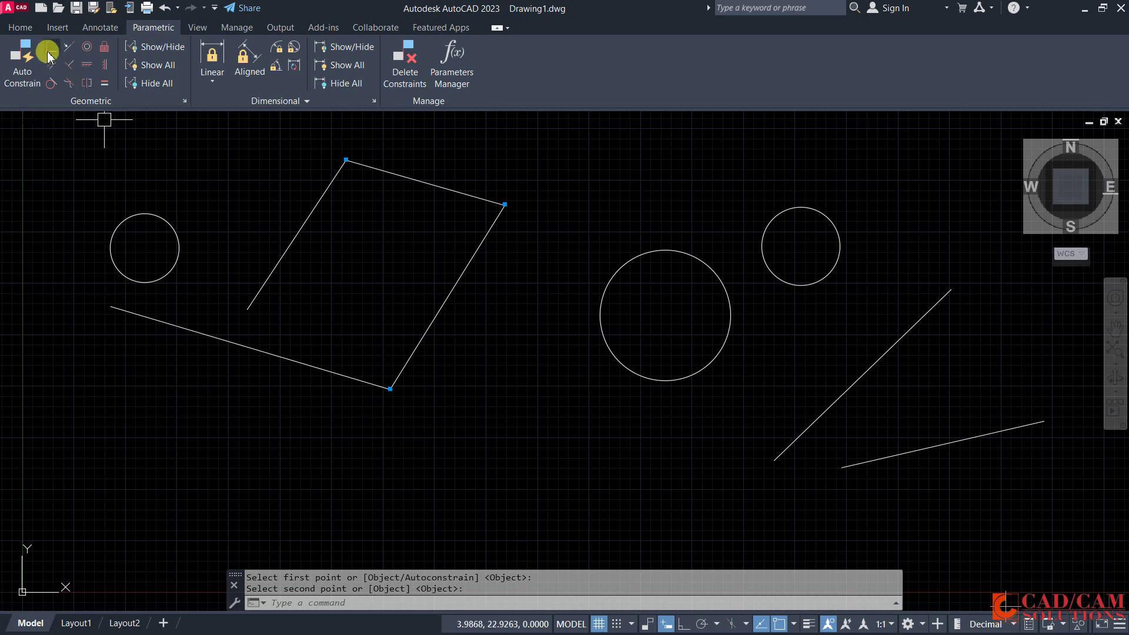
pyautogui.click(249, 307)
pyautogui.click(151, 313)
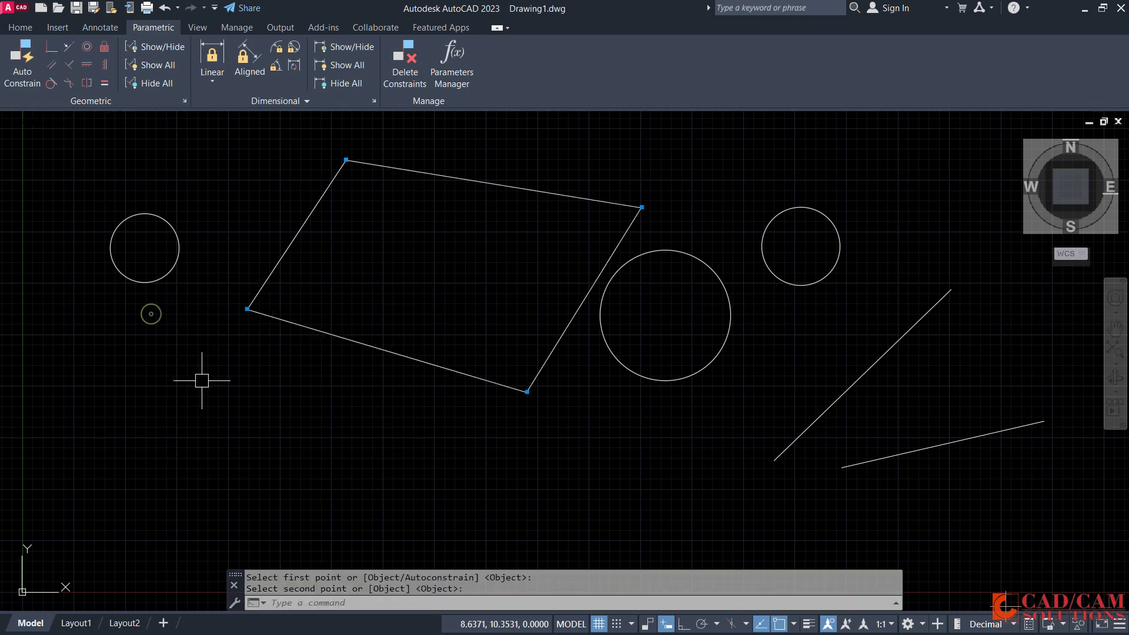
# Trial-stretch the top edge upward from its midpoint, then cancel
pyautogui.scroll(-2, 511, 312)
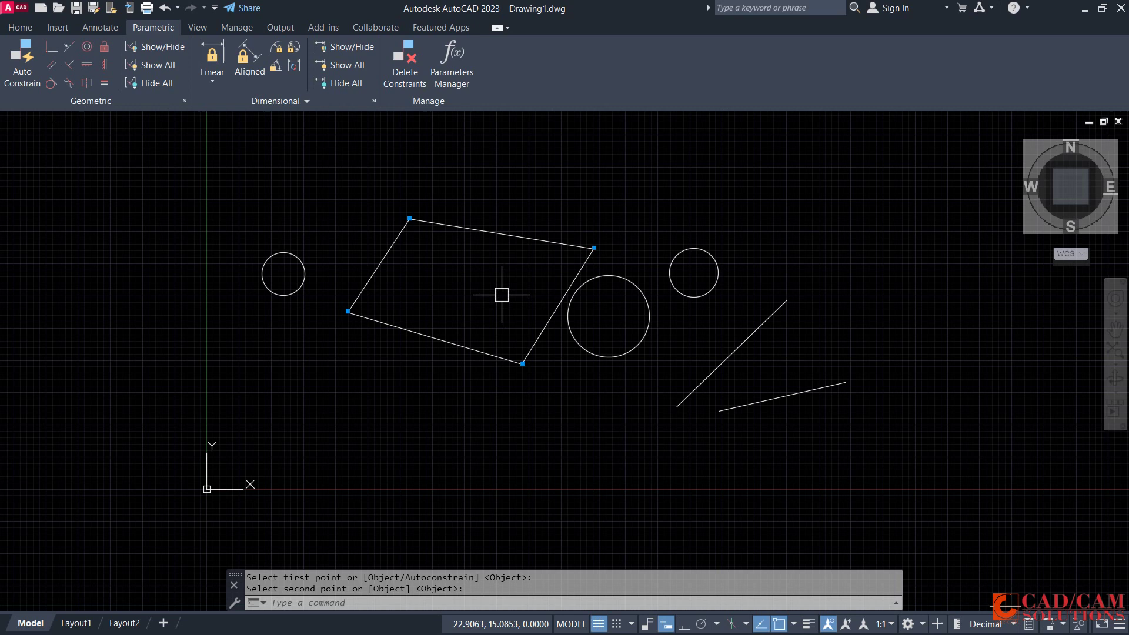
pyautogui.click(499, 247)
pyautogui.click(501, 234)
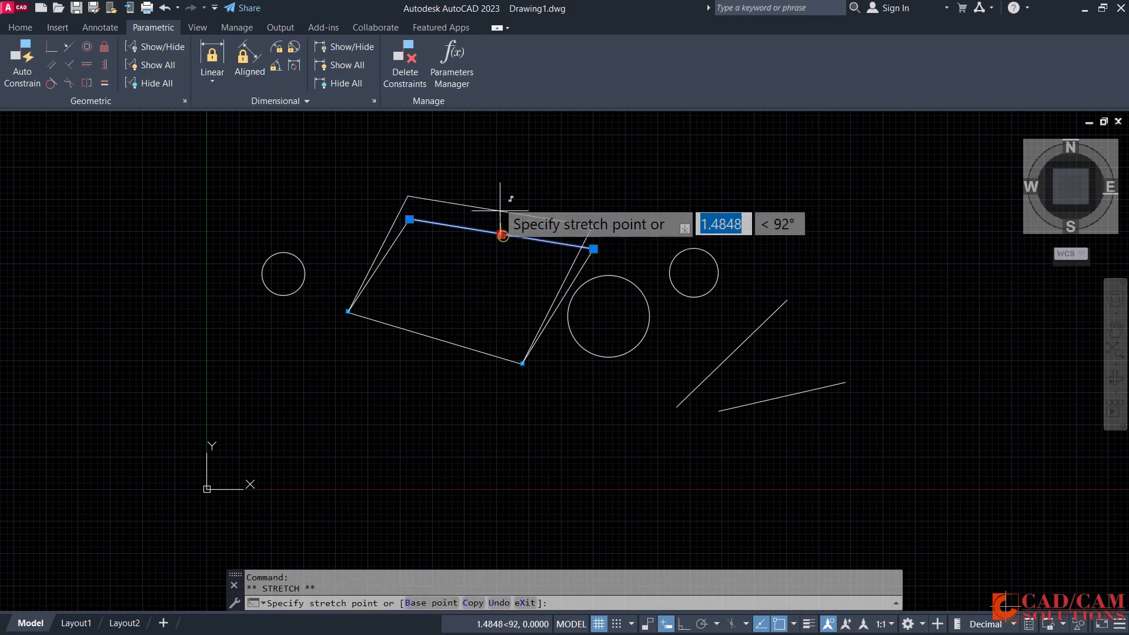
pyautogui.click(497, 188)
pyautogui.press('Escape')
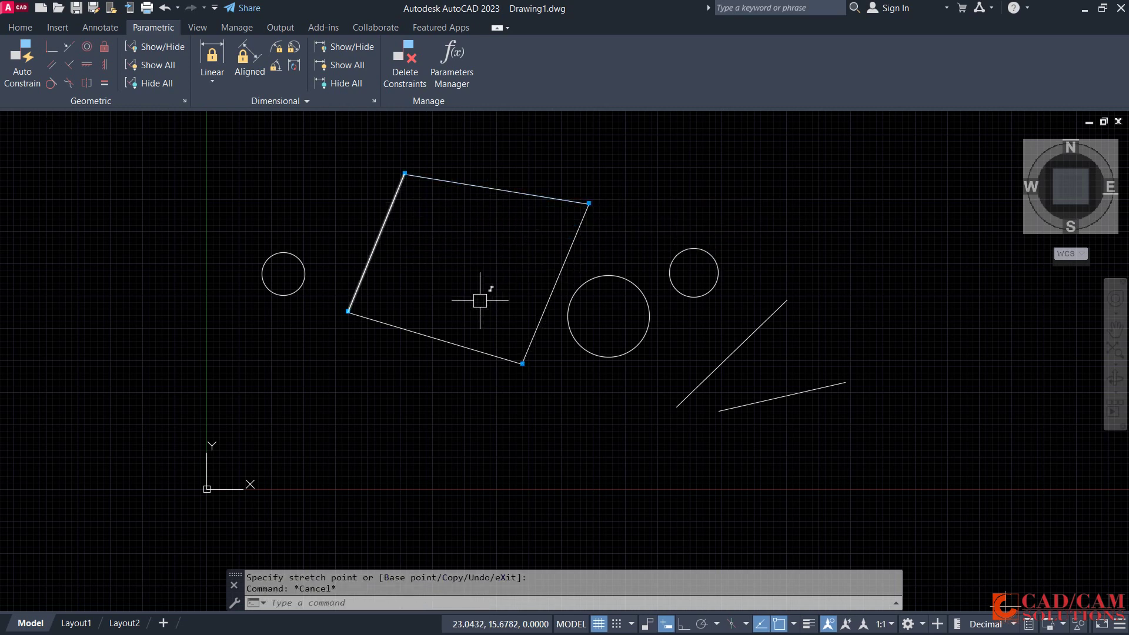
# Make the upper loose line parallel to the outline's right edge and test-stretch it
pyautogui.click(61, 69)
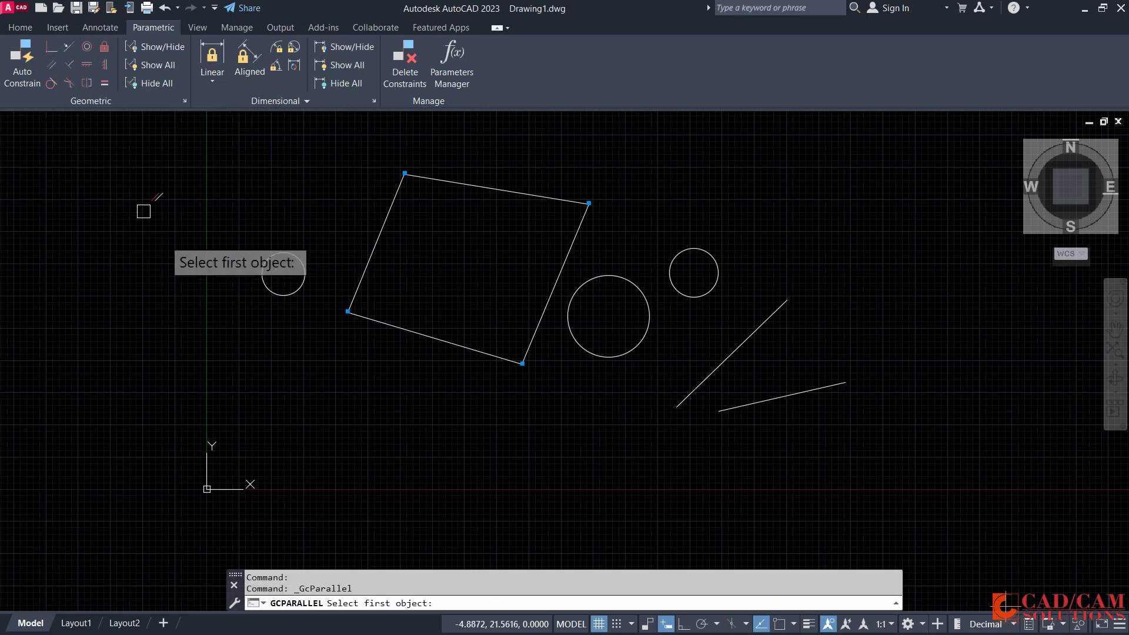
pyautogui.click(576, 232)
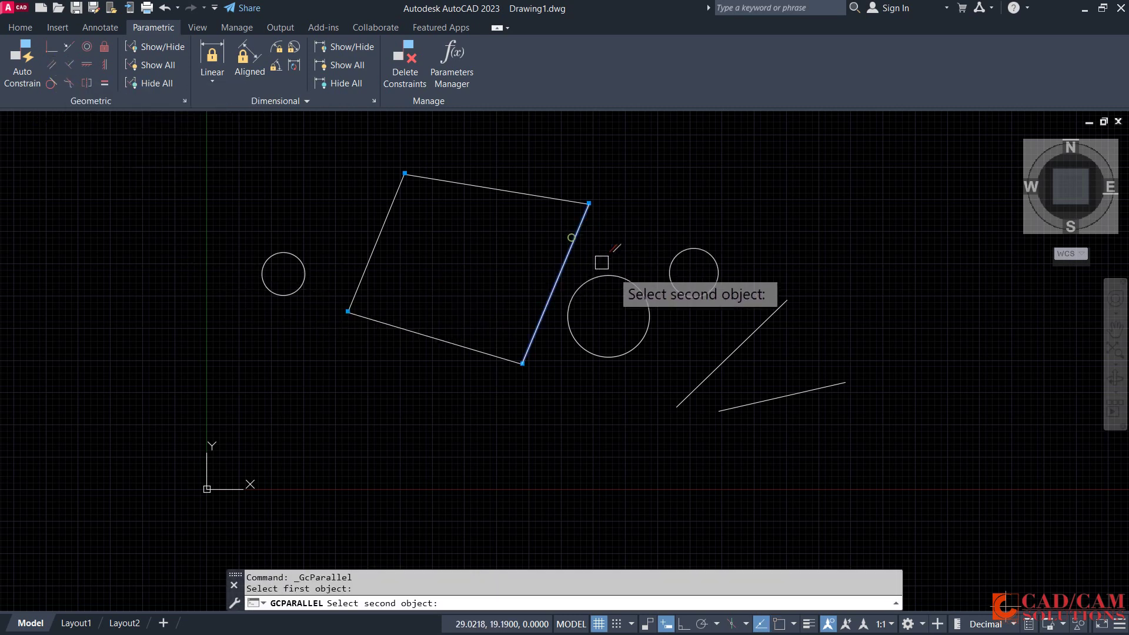
pyautogui.click(758, 330)
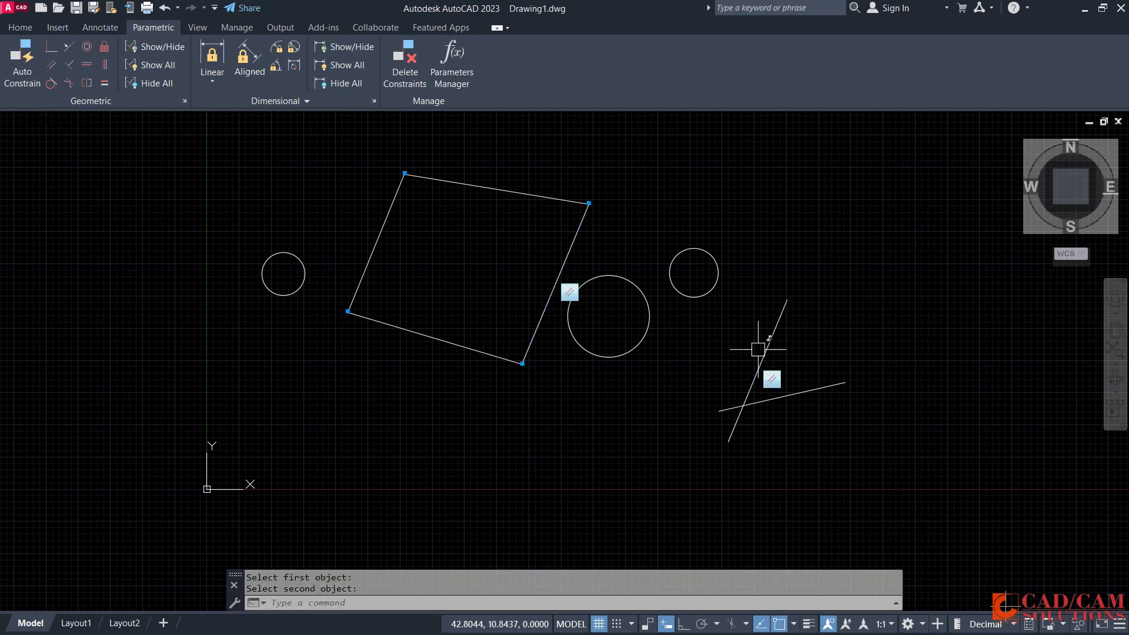
pyautogui.click(779, 325)
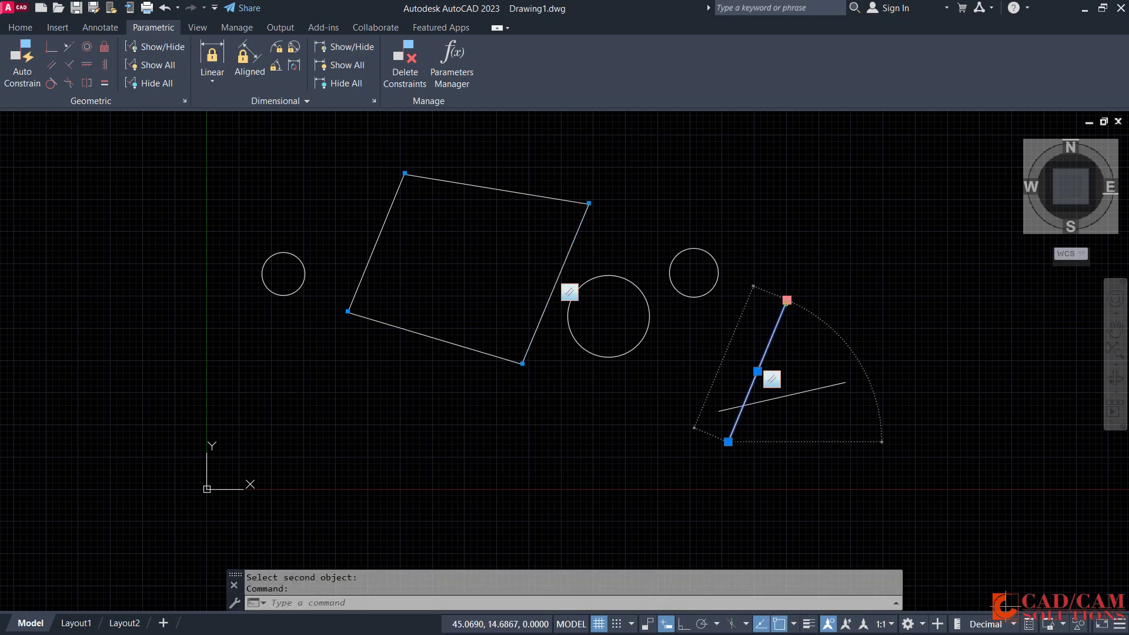
pyautogui.click(787, 300)
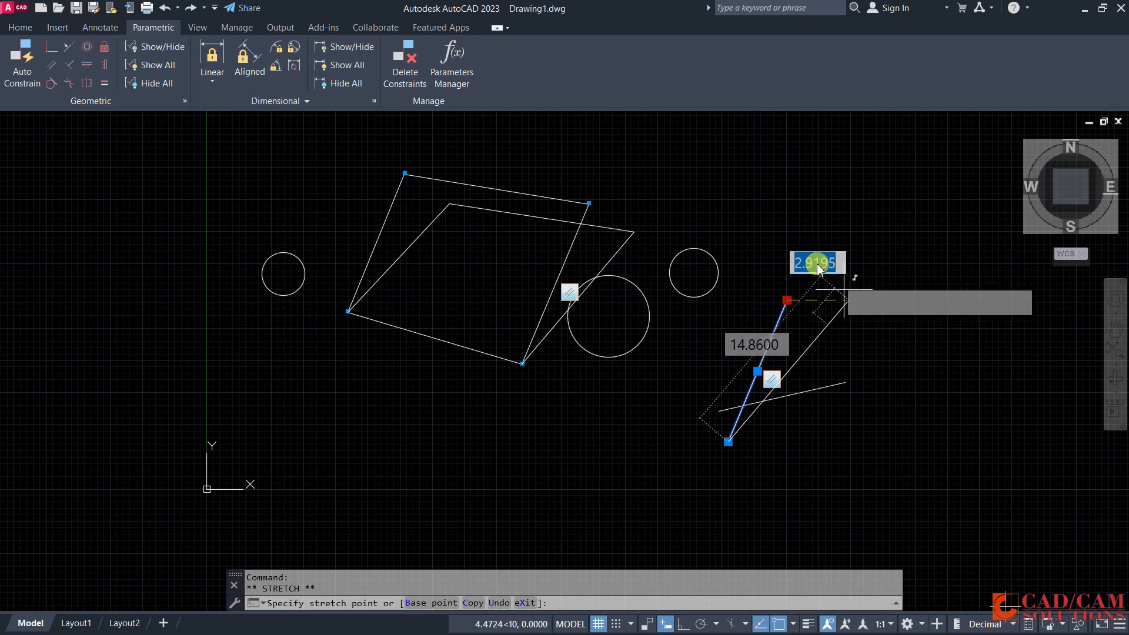
pyautogui.press('Escape')
pyautogui.press('Escape')
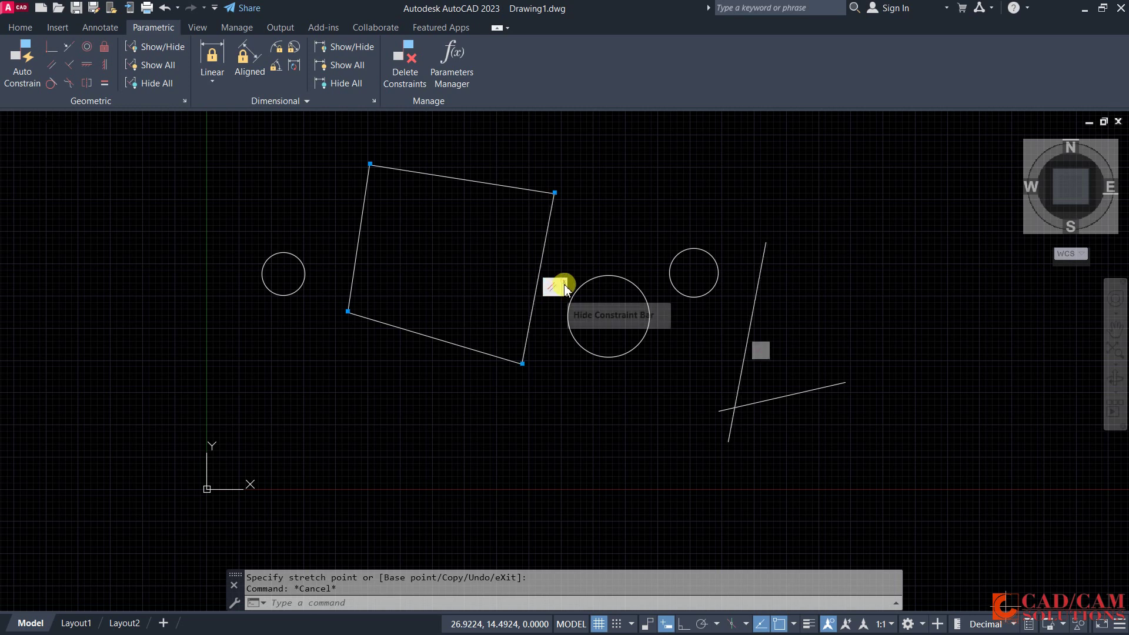
# Hide the outline's parallel constraint marker and trial-stretch the slanted line again
pyautogui.click(565, 287)
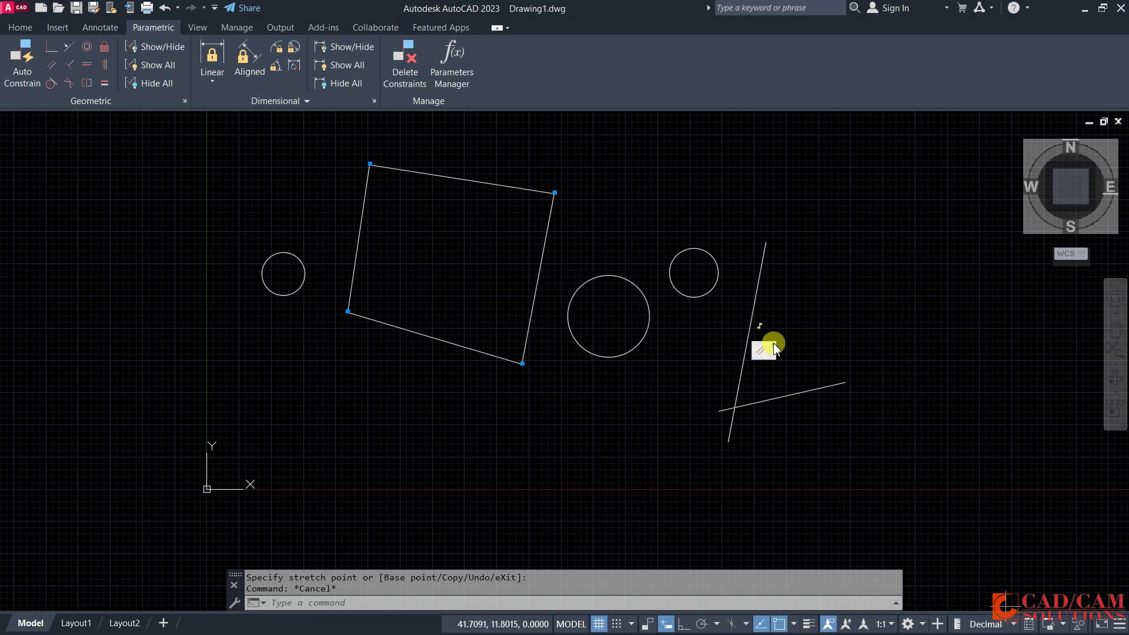
pyautogui.click(756, 299)
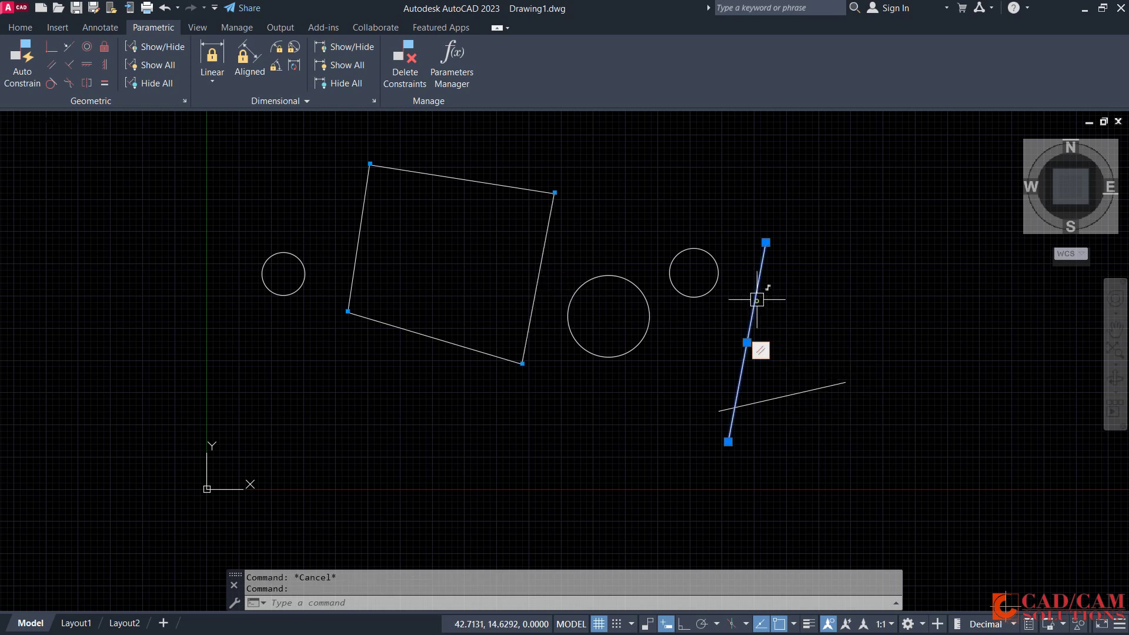
pyautogui.click(765, 242)
pyautogui.press('Escape')
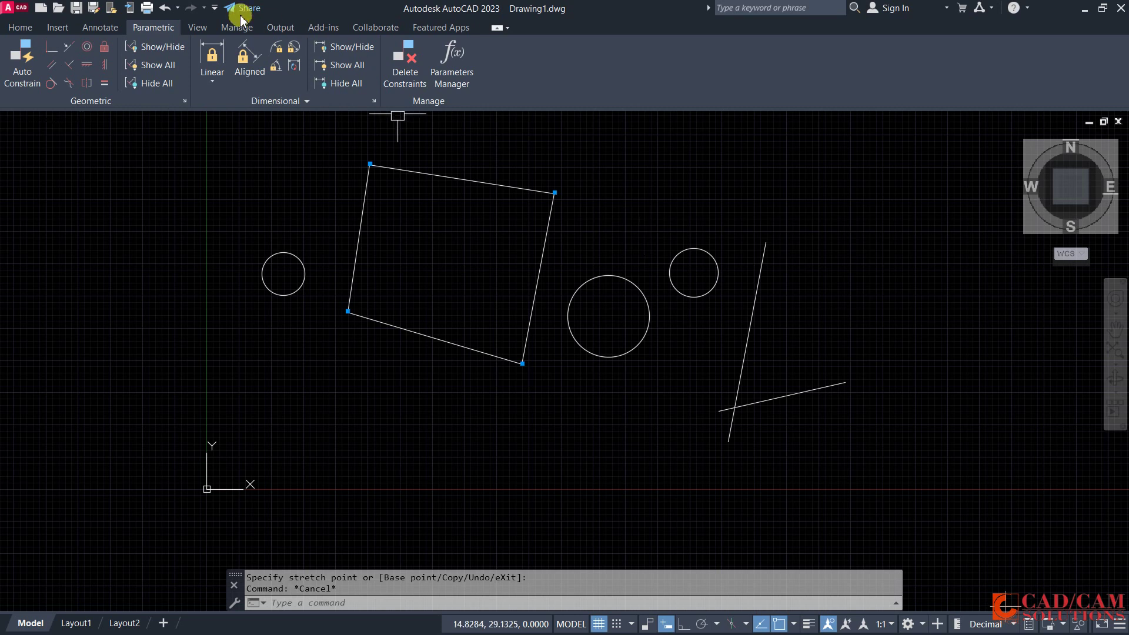
# Apply a tangent constraint between the left circle and the outline's left edge, then recentre the view
pyautogui.click(51, 84)
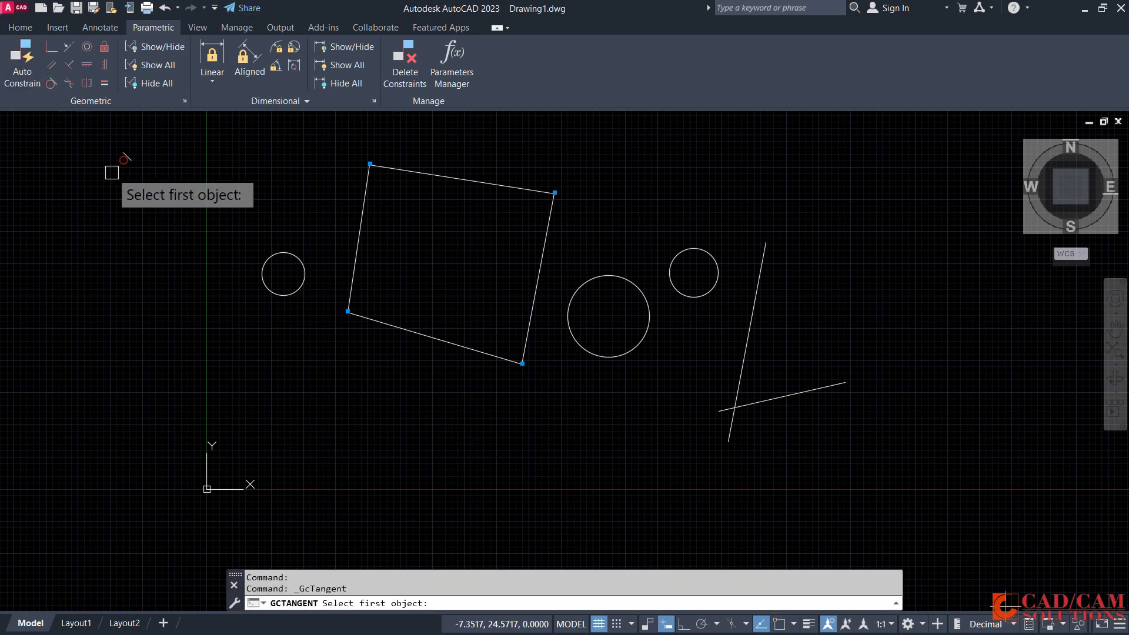
pyautogui.click(303, 276)
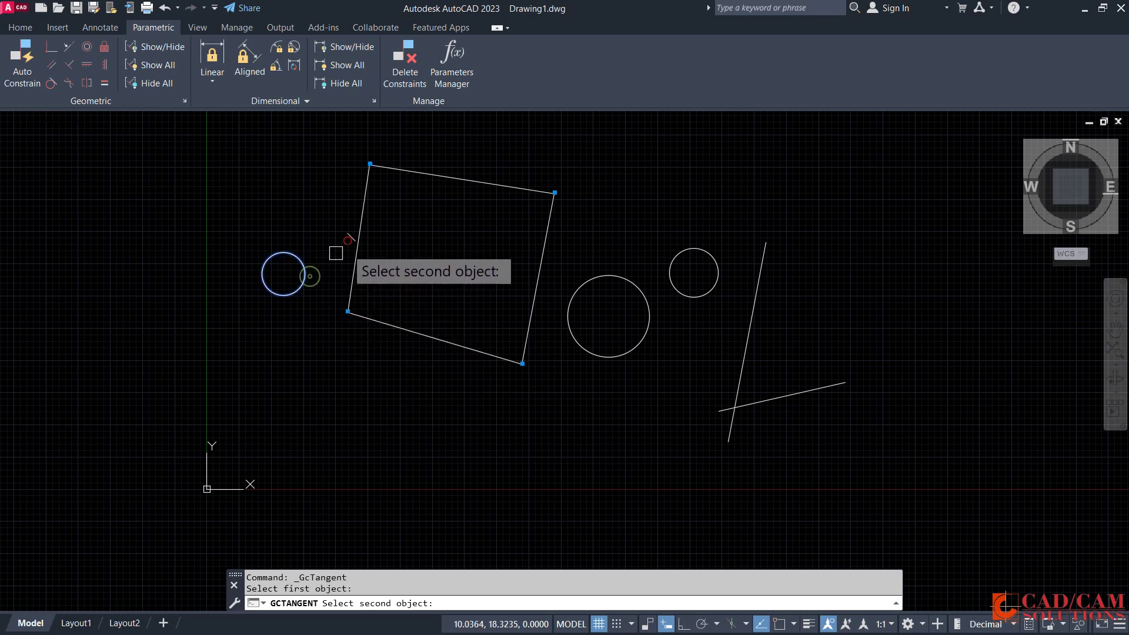
pyautogui.click(357, 254)
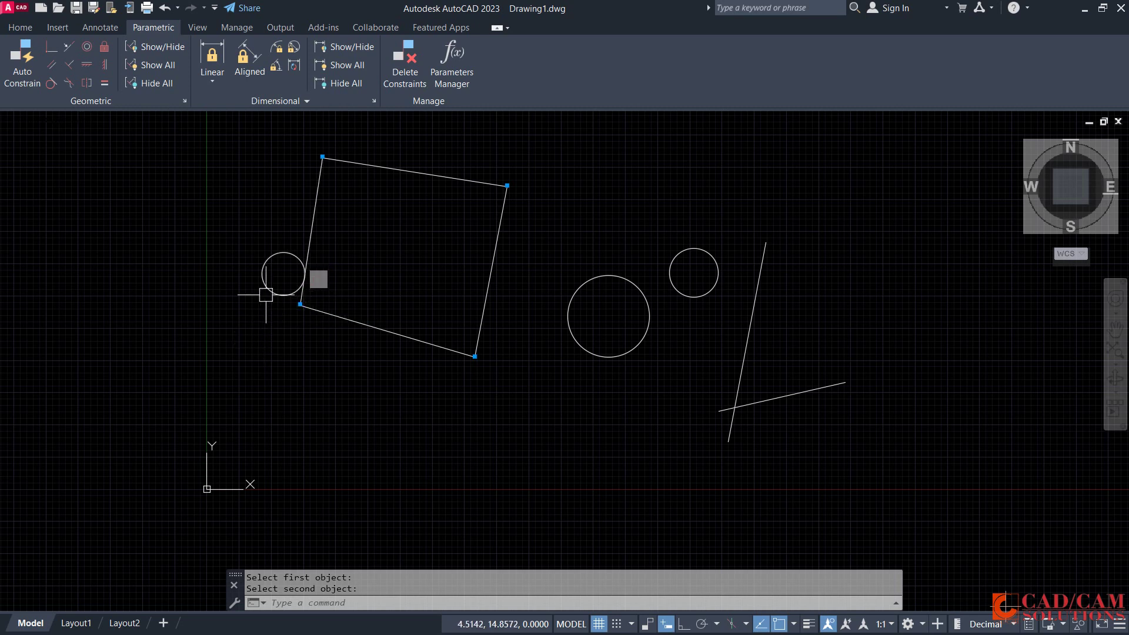
pyautogui.scroll(3, 291, 266)
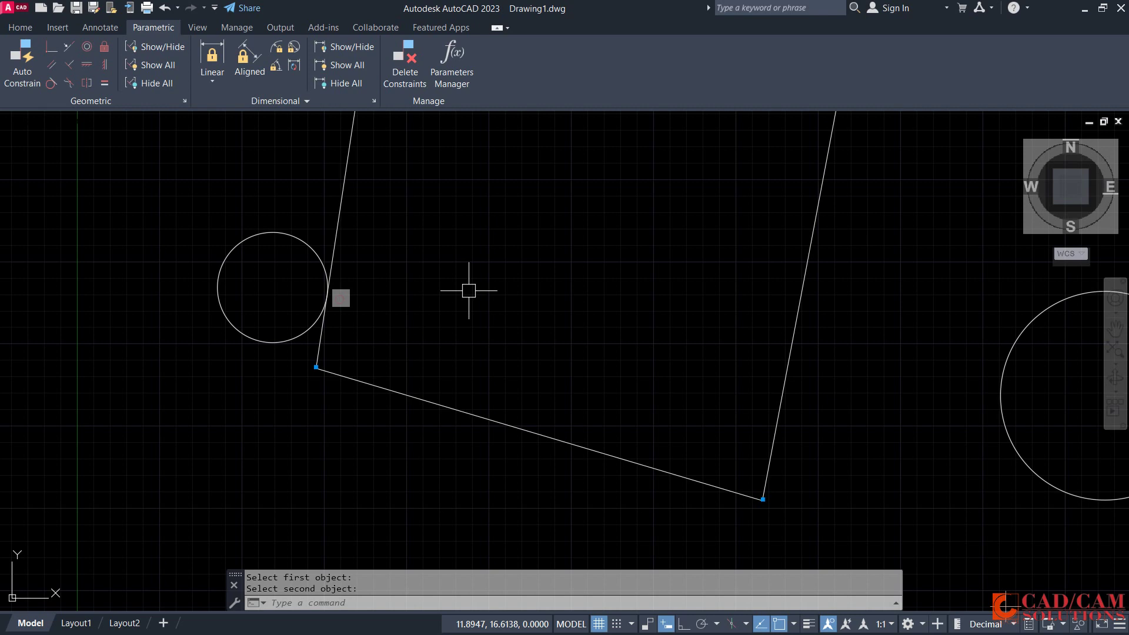
pyautogui.scroll(-5, 438, 284)
pyautogui.scroll(-2, 428, 290)
pyautogui.scroll(4, 420, 292)
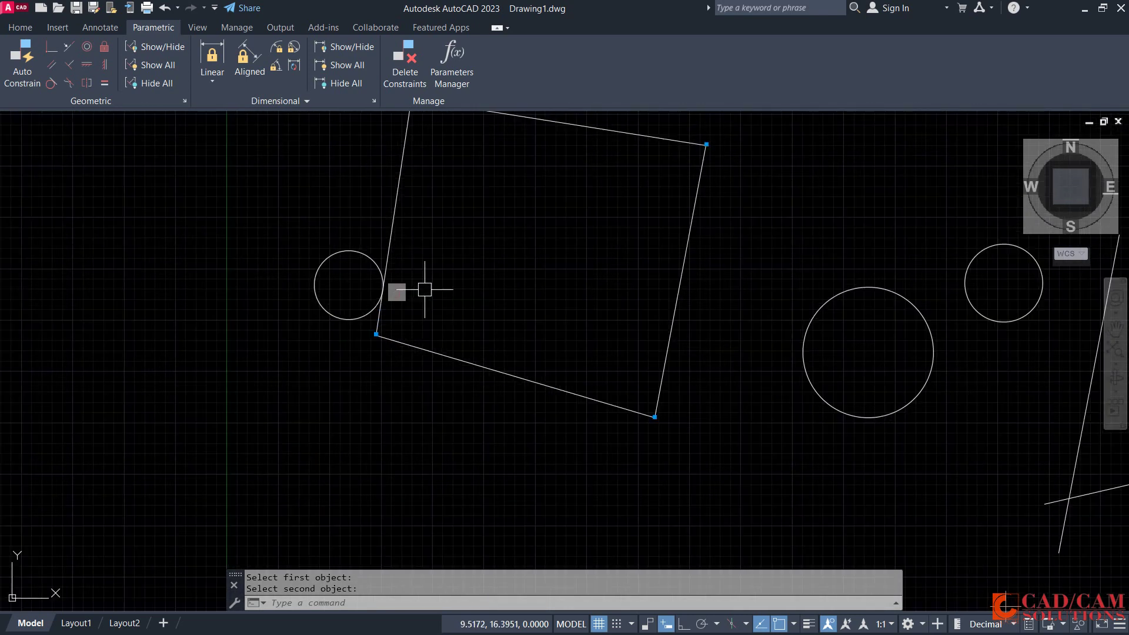
pyautogui.moveTo(429, 290)
pyautogui.mouseDown(button='middle')
pyautogui.moveTo(423, 256)
pyautogui.moveTo(386, 249)
pyautogui.mouseUp(button='middle')
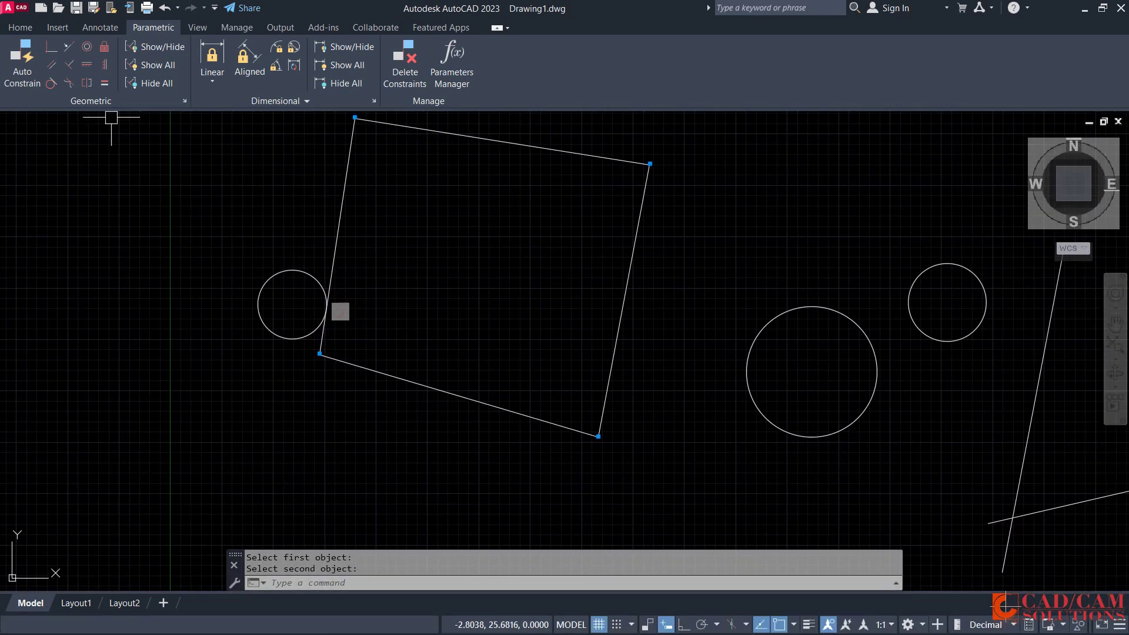
pyautogui.click(68, 47)
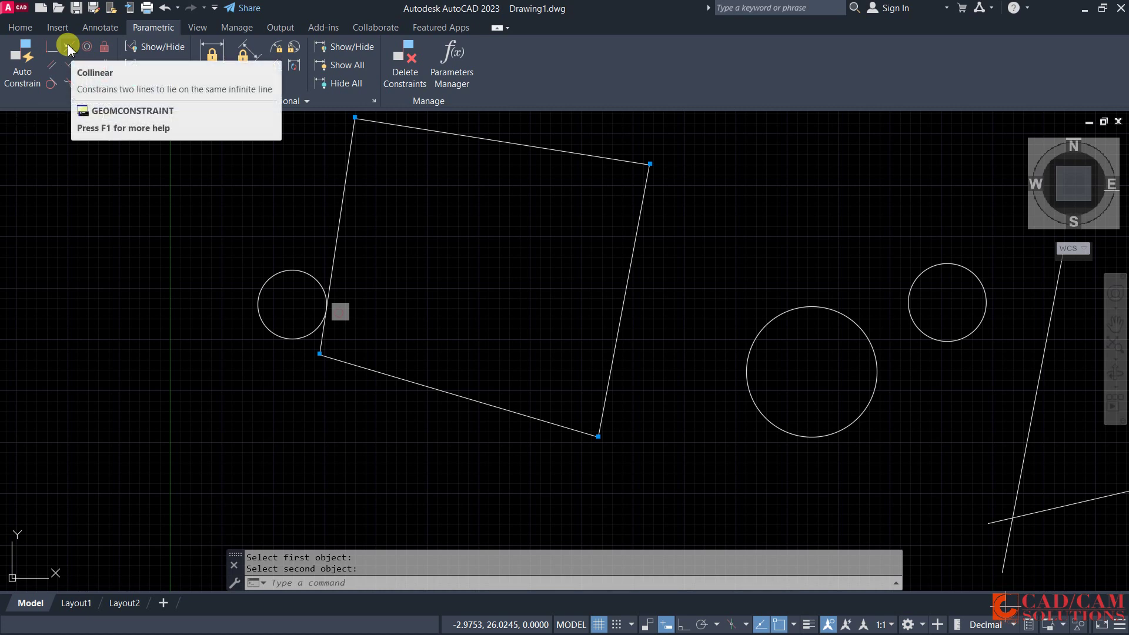
pyautogui.click(68, 47)
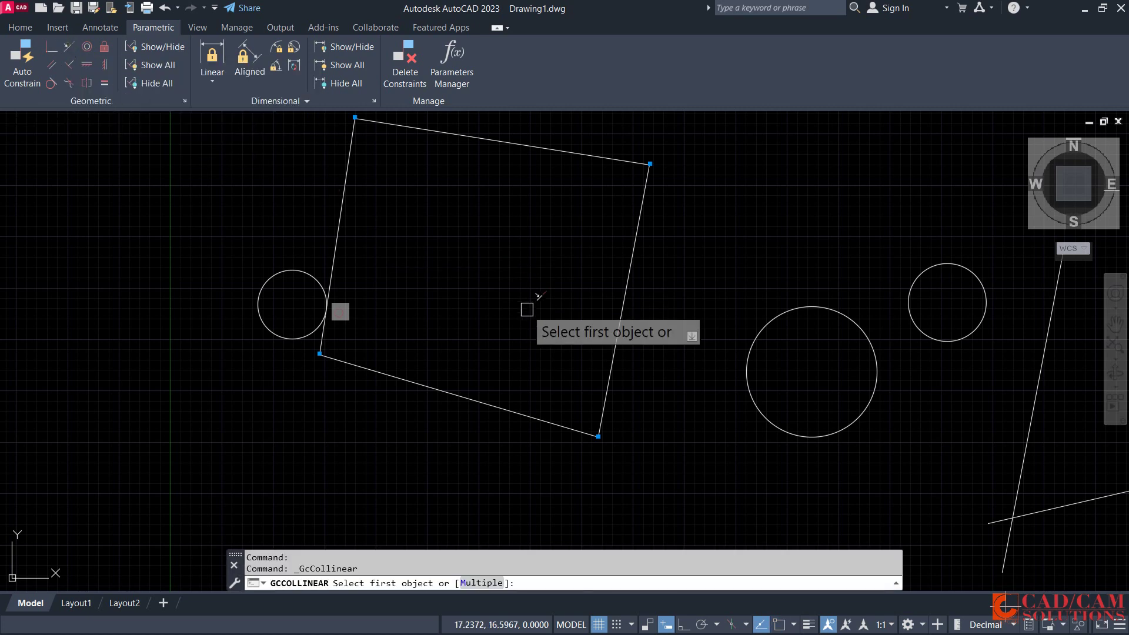
pyautogui.scroll(-2, 523, 306)
pyautogui.moveTo(521, 308); pyautogui.dragTo(431, 264, button='middle')
pyautogui.click(468, 340)
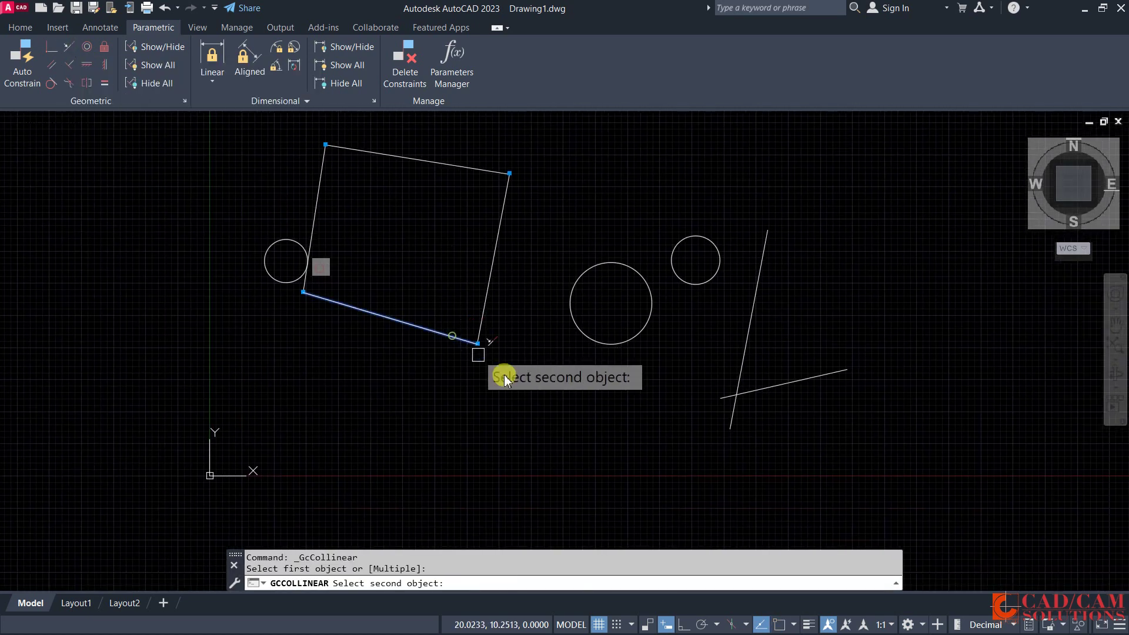
pyautogui.click(768, 390)
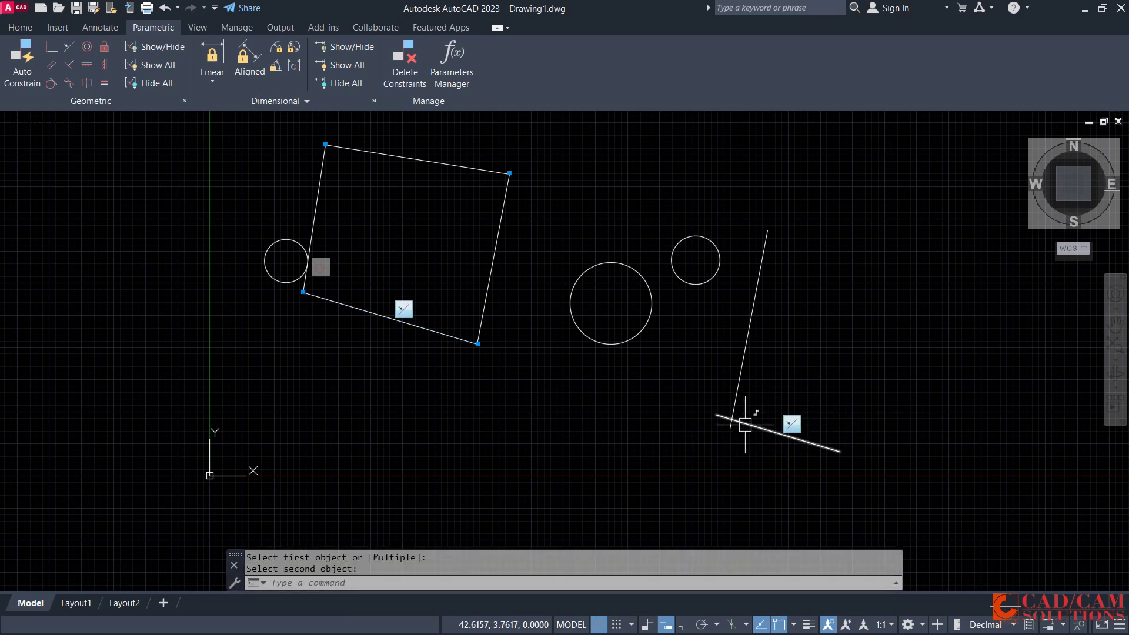
pyautogui.click(765, 426)
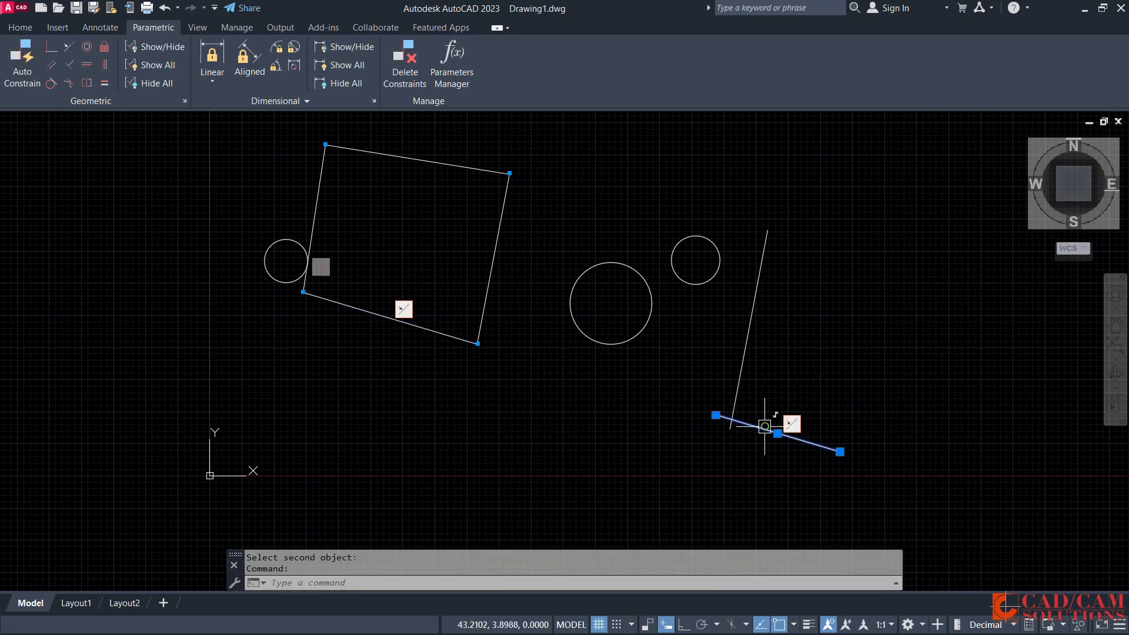
pyautogui.click(716, 415)
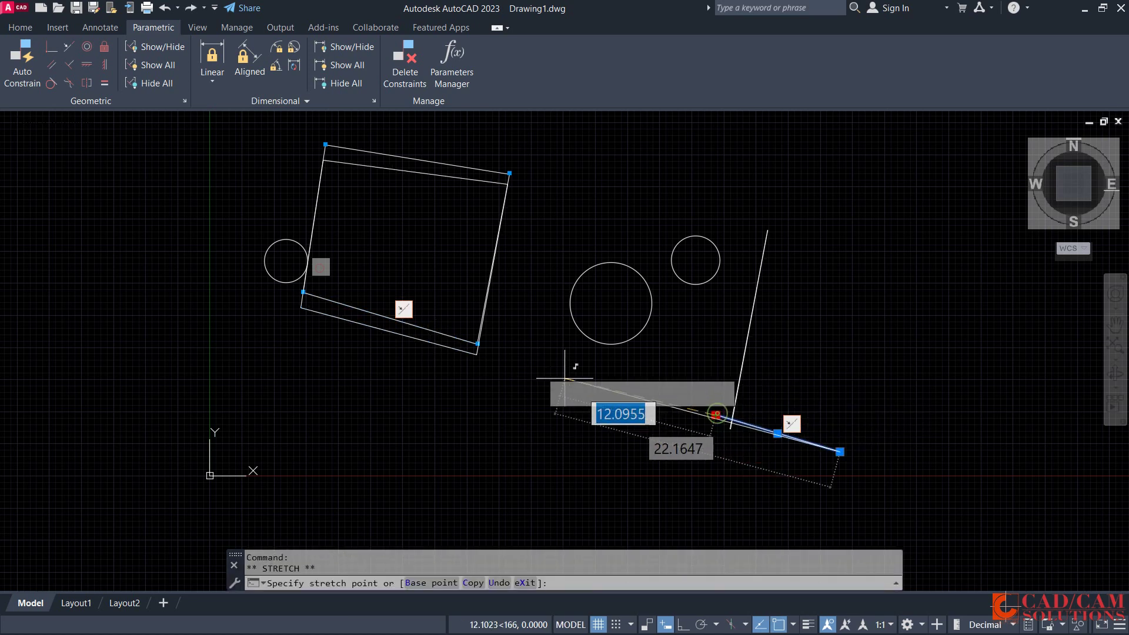
pyautogui.click(485, 346)
pyautogui.press('Escape')
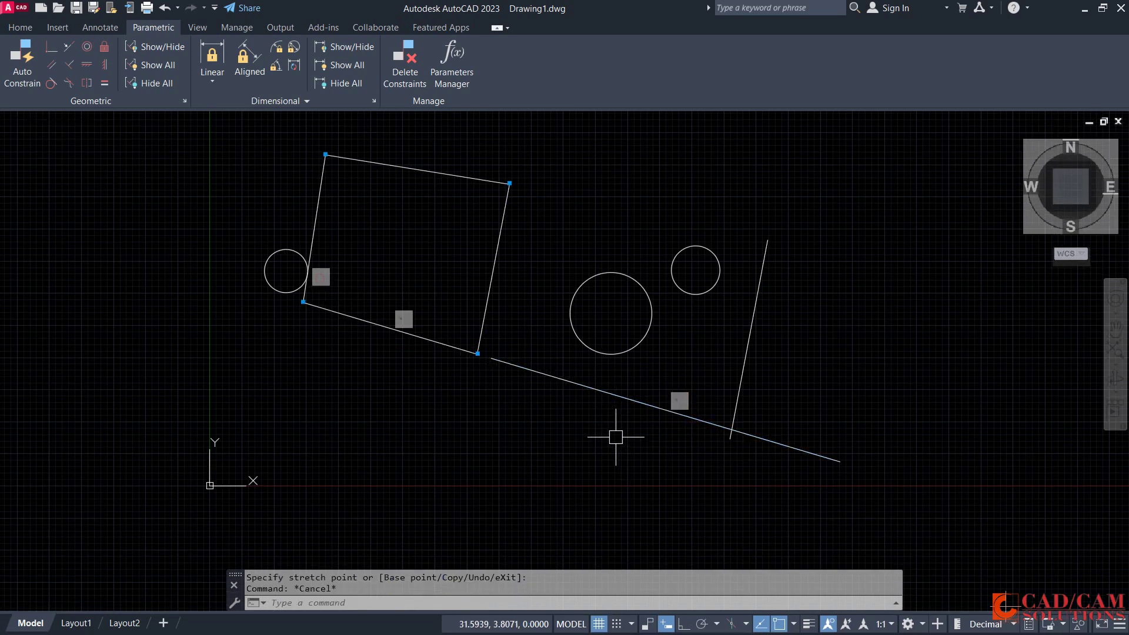
pyautogui.hotkey('ctrl', 'z')
pyautogui.hotkey('ctrl', 'z')
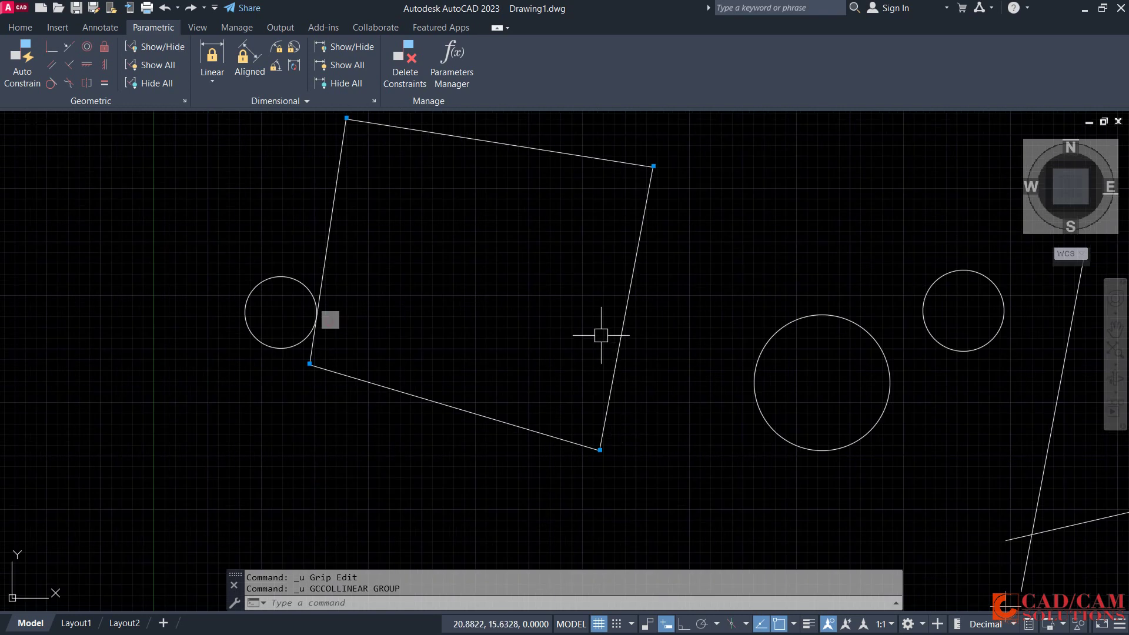
pyautogui.scroll(-2, 571, 316)
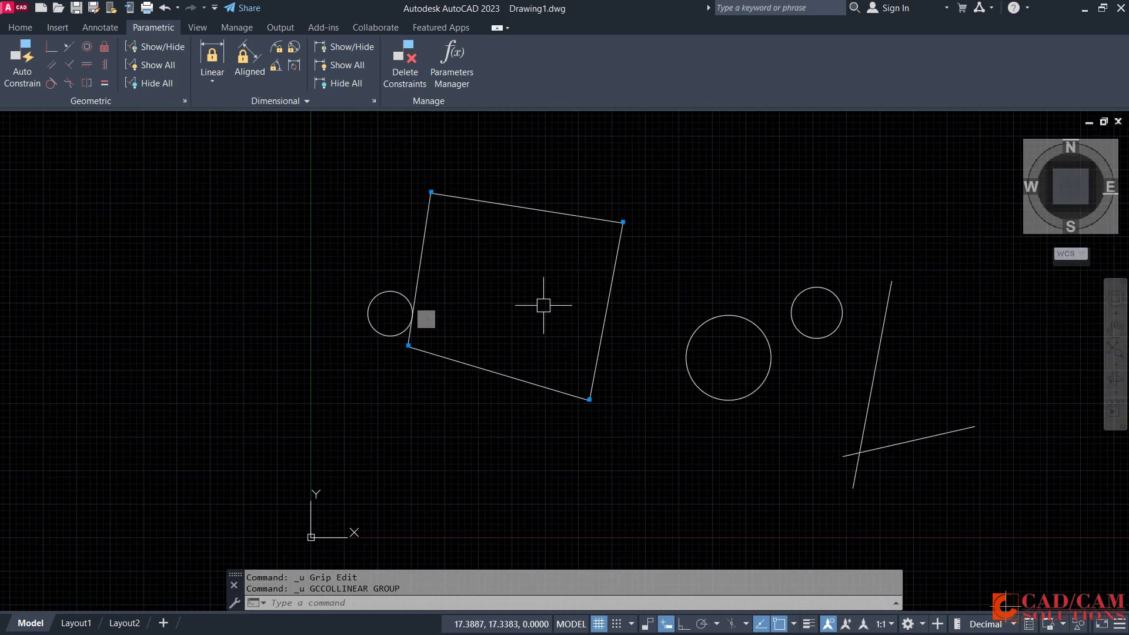
# Constrain the outline's right and bottom edges to be perpendicular
pyautogui.click(70, 64)
pyautogui.scroll(2, 594, 340)
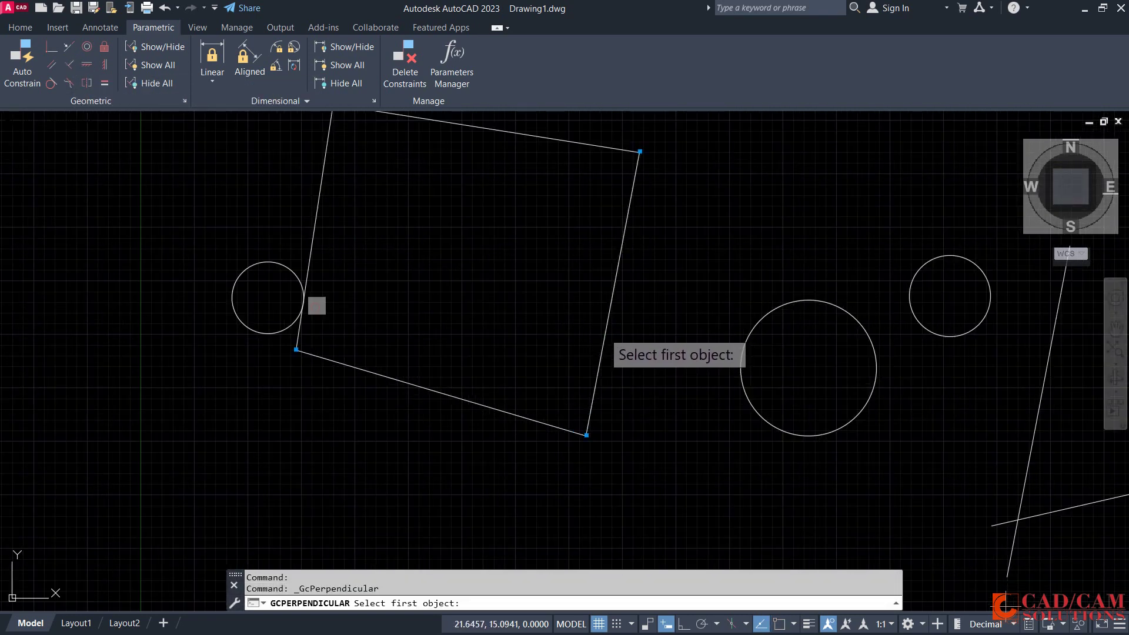
pyautogui.click(603, 347)
pyautogui.click(527, 417)
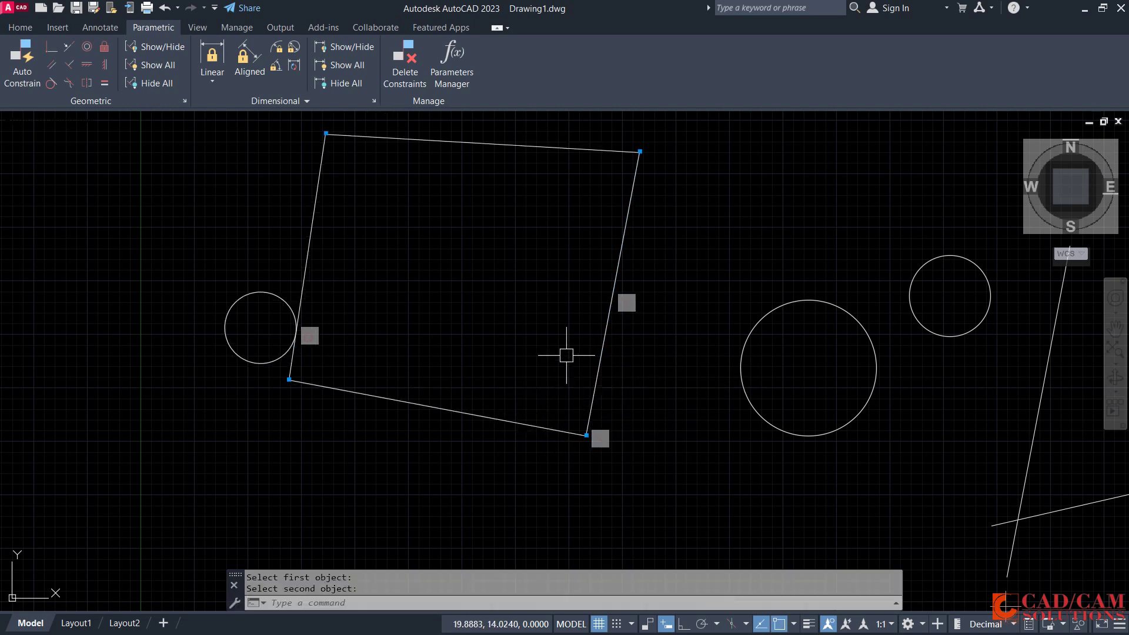
# Try a 90° angular constraint between those edges and cancel the over-constraint warning
pyautogui.click(276, 70)
pyautogui.click(597, 383)
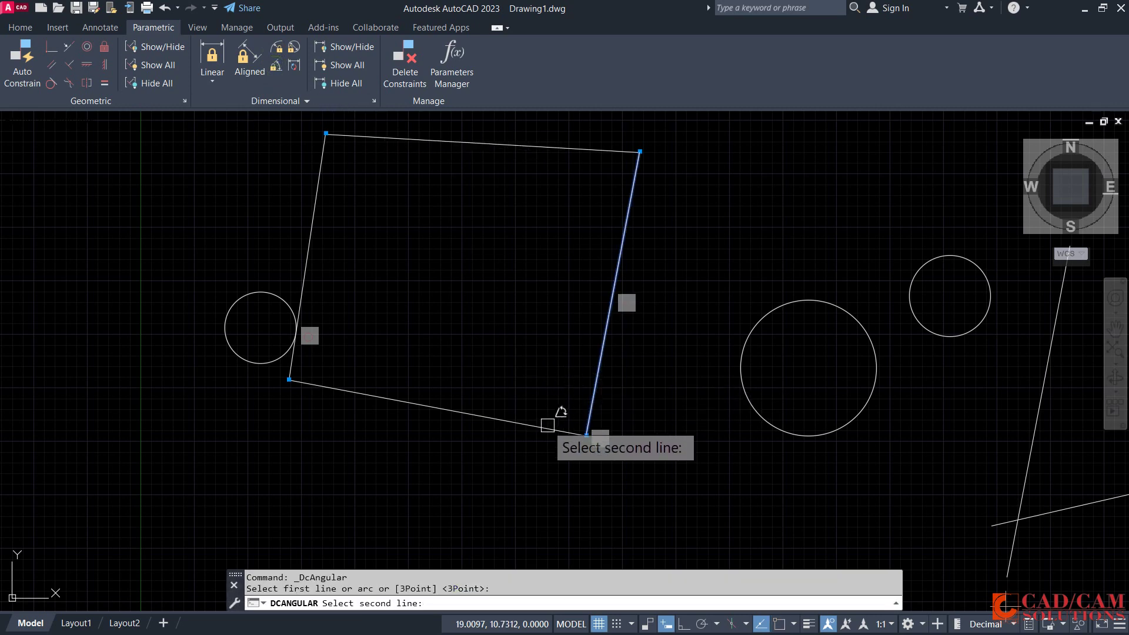
pyautogui.click(547, 425)
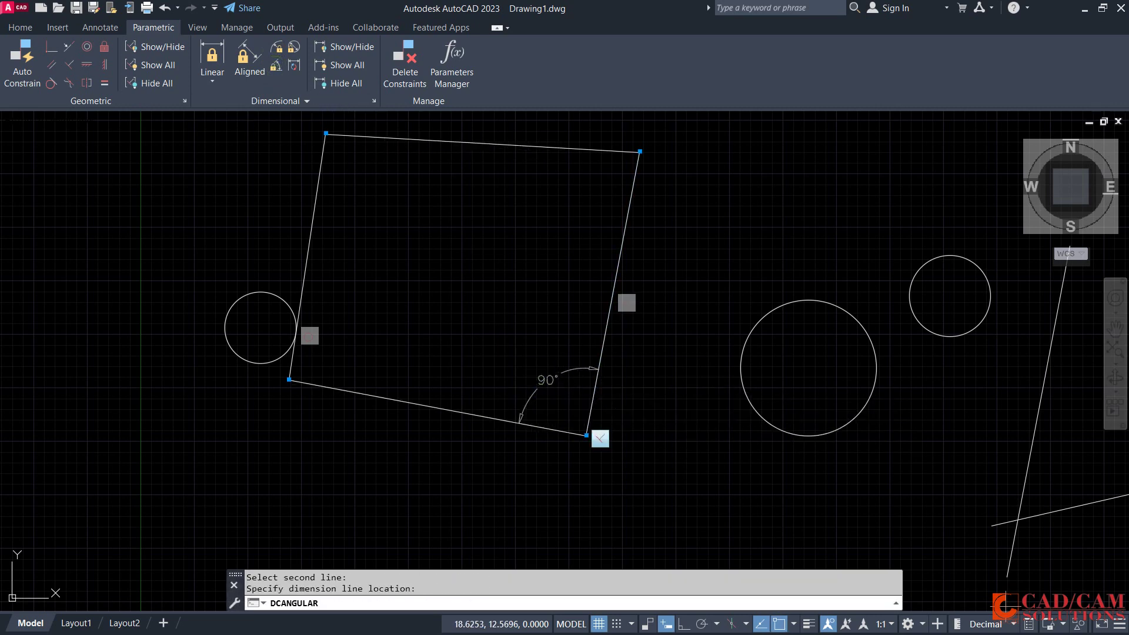
pyautogui.click(654, 392)
pyautogui.press('Return')
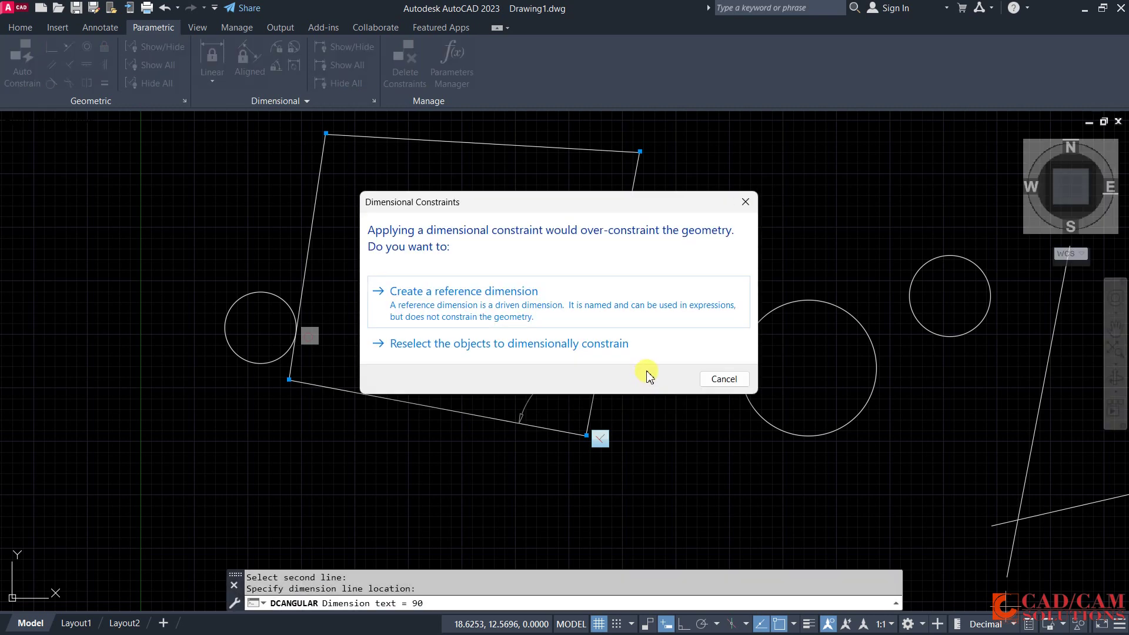
pyautogui.press('Escape')
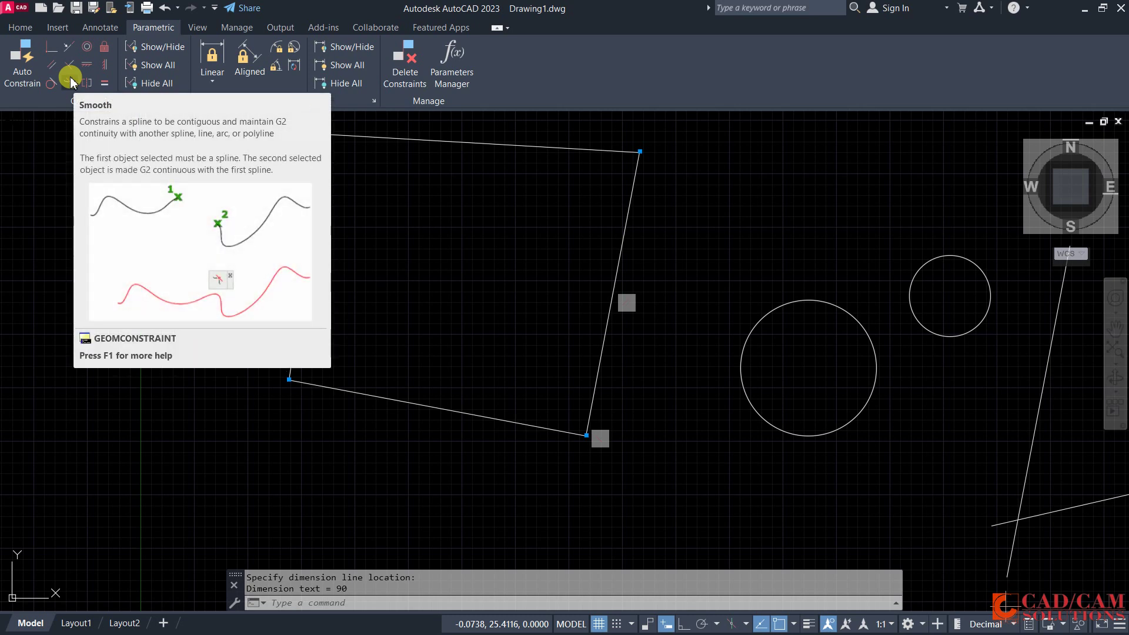
# Draw a fit-point spline rising from the lower left up to a top point
pyautogui.click(23, 27)
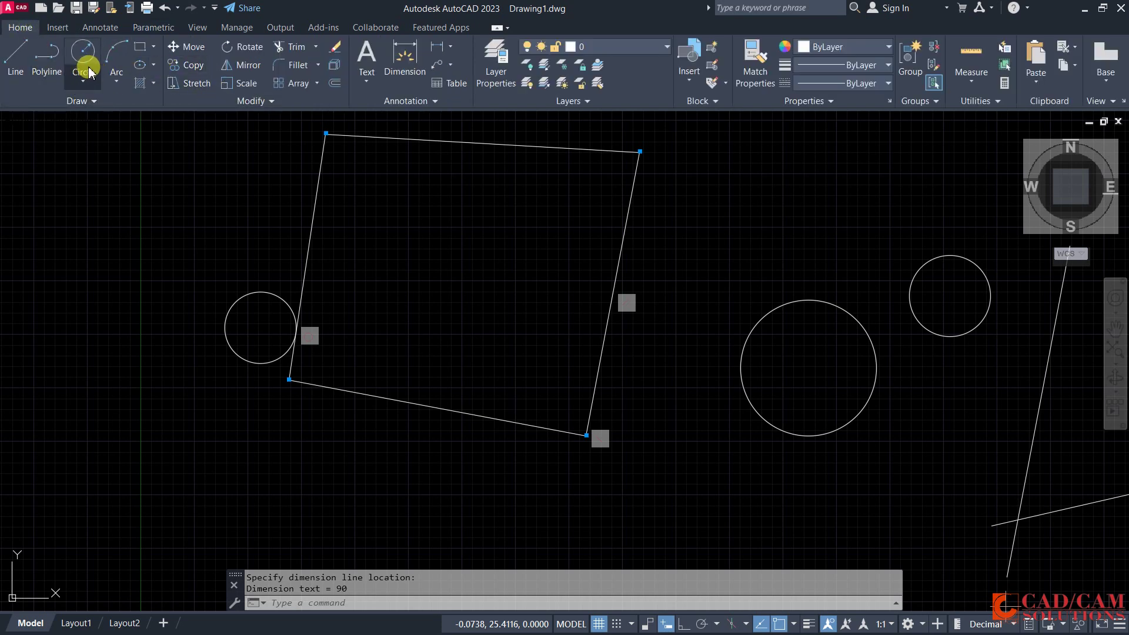
pyautogui.click(79, 101)
pyautogui.click(10, 117)
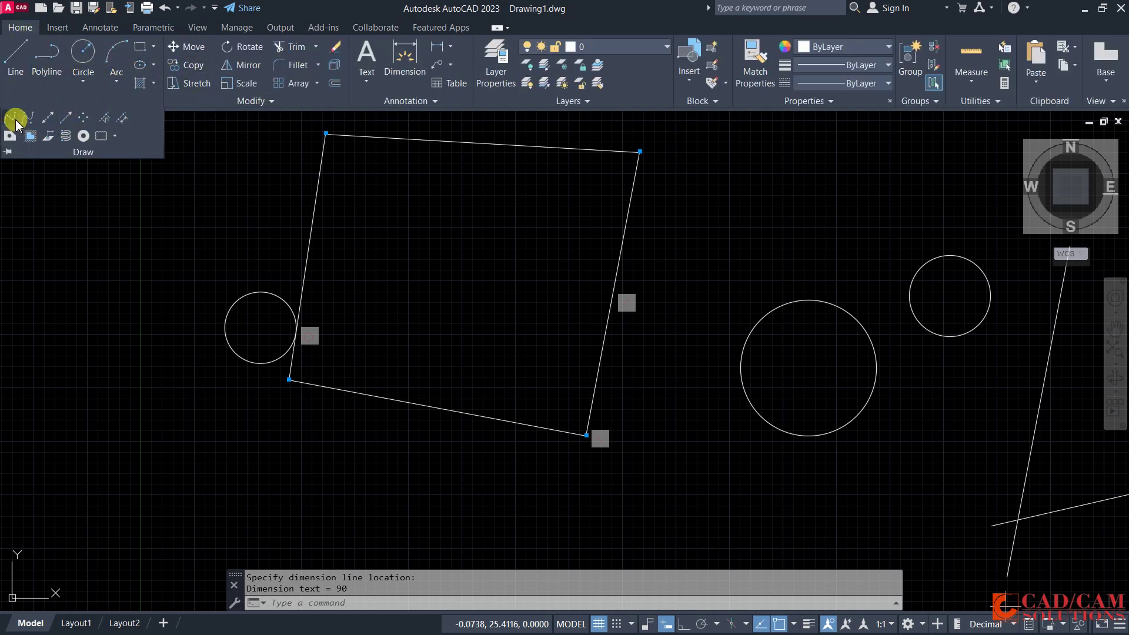
pyautogui.moveTo(630, 320); pyautogui.dragTo(372, 425, button='middle')
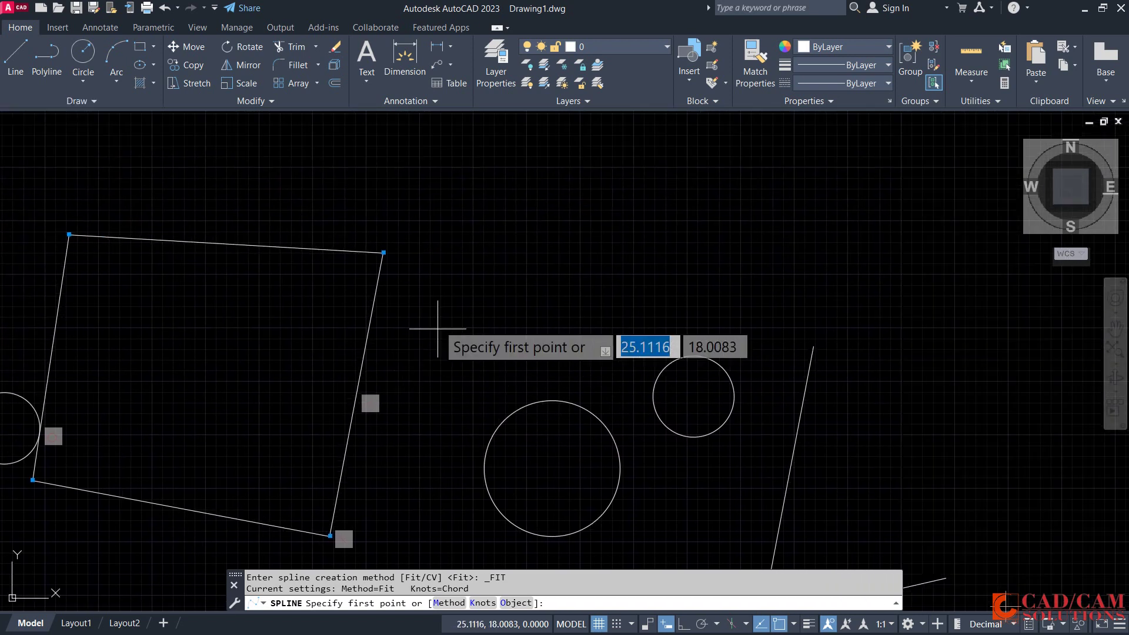
pyautogui.click(436, 288)
pyautogui.click(632, 253)
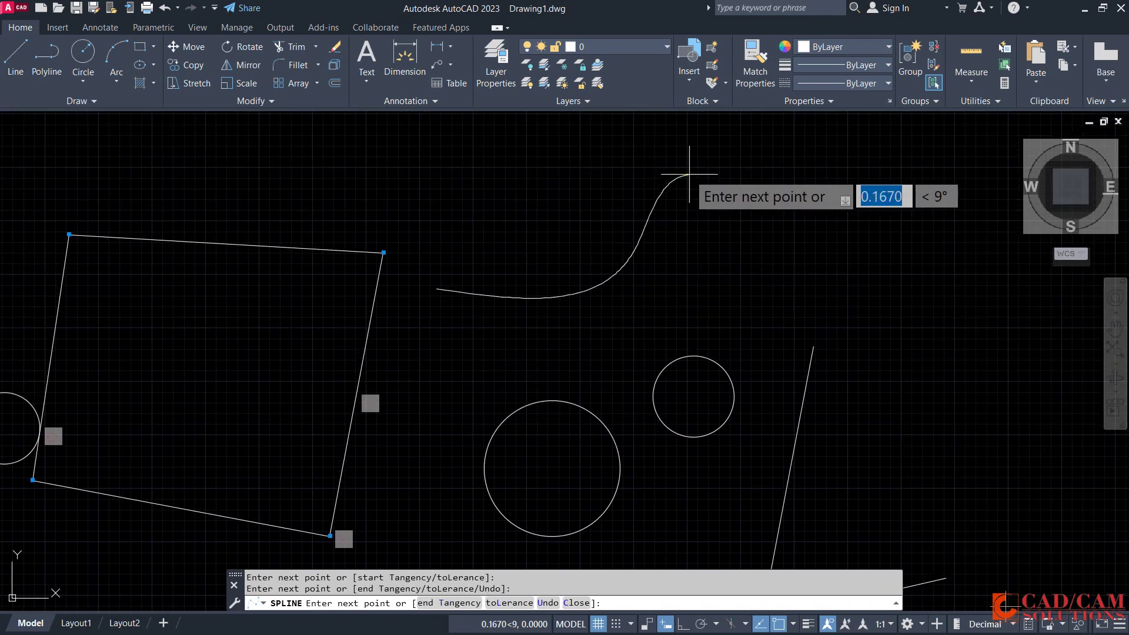
pyautogui.click(686, 175)
pyautogui.press('Return')
pyautogui.press('Return')
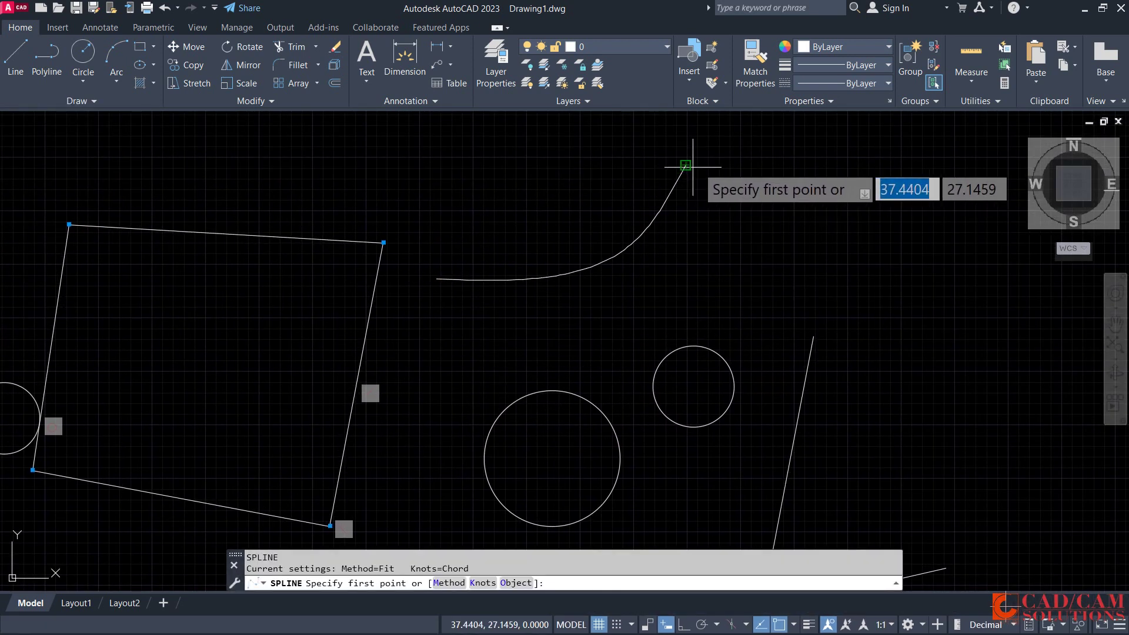
# Draw a second spline from that top point down to the right
pyautogui.click(699, 165)
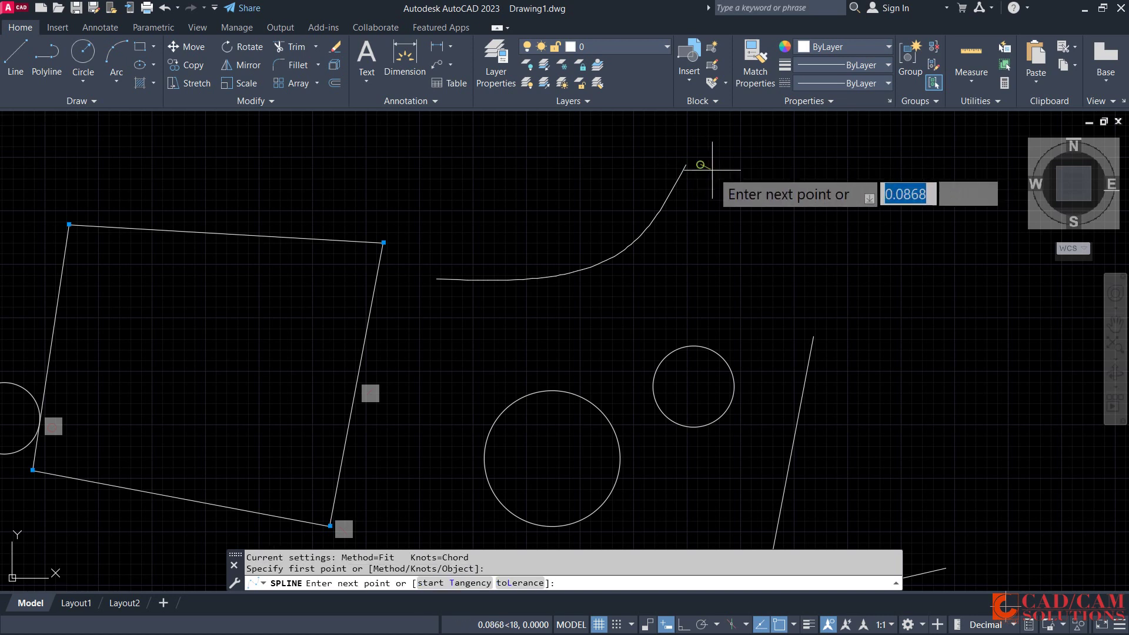
pyautogui.click(782, 250)
pyautogui.click(929, 275)
pyautogui.click(963, 279)
pyautogui.press('Return')
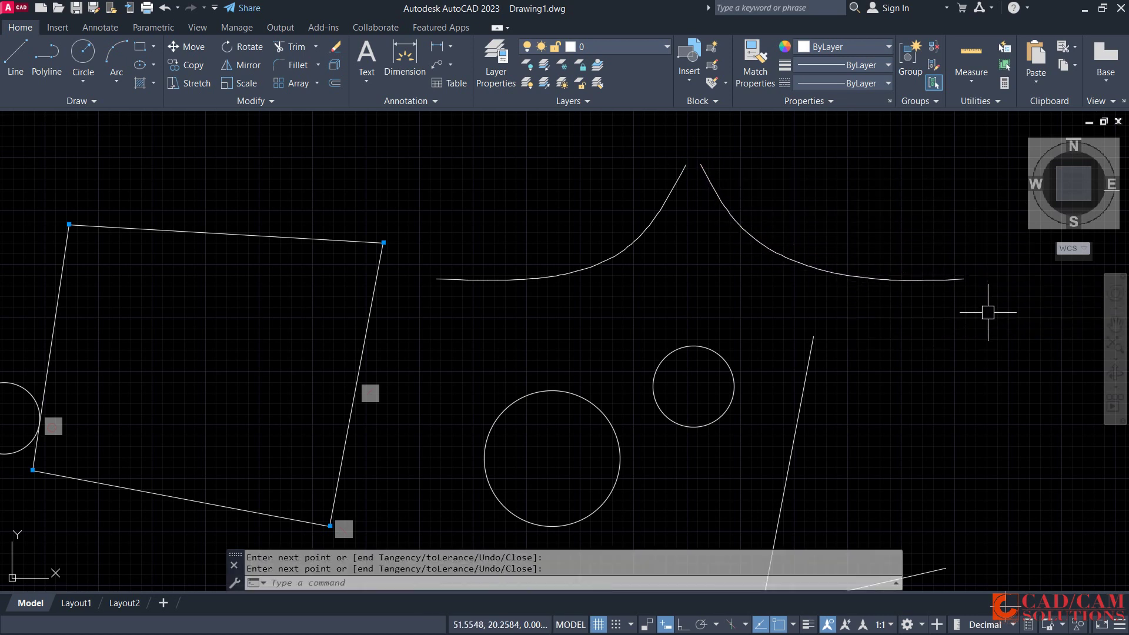
pyautogui.click(144, 27)
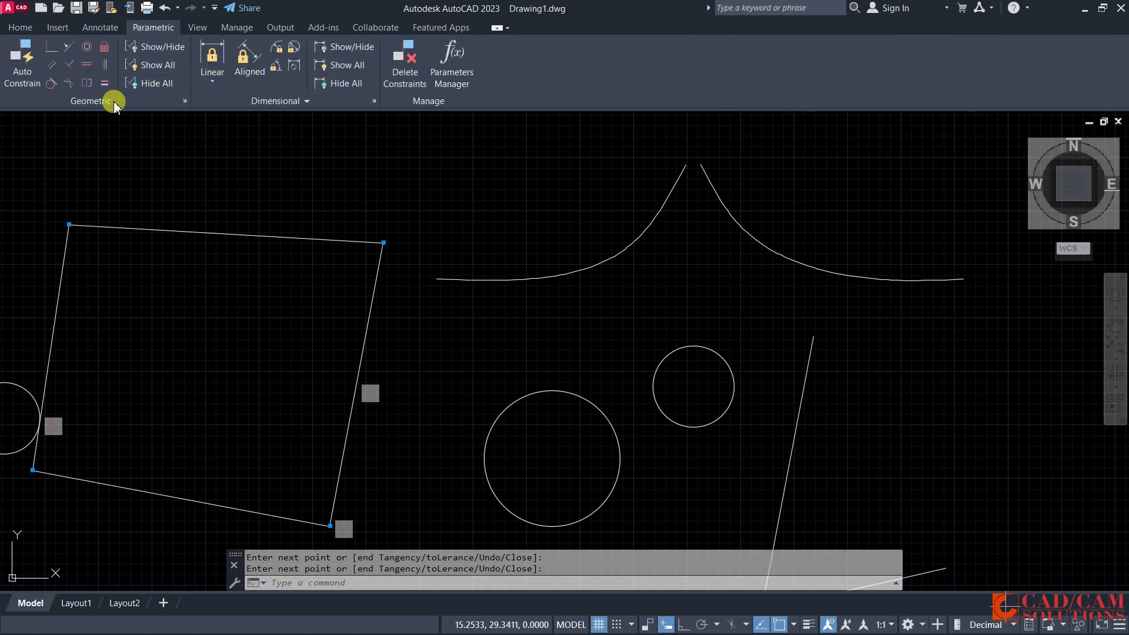
# Apply a smooth constraint between the two splines at the peak
pyautogui.click(69, 83)
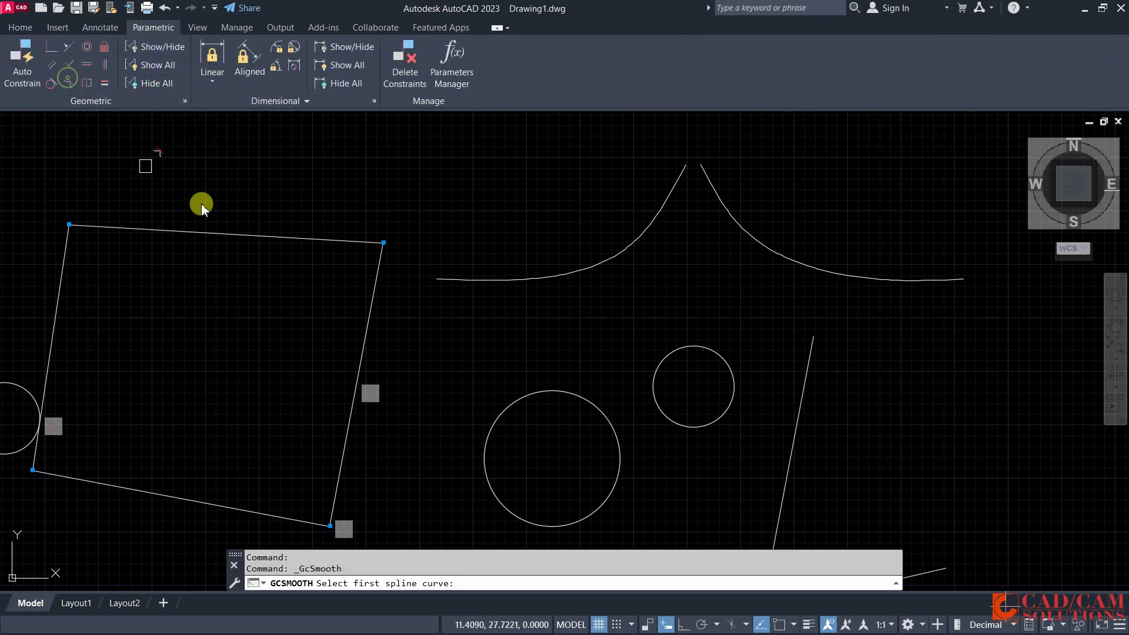
pyautogui.click(677, 180)
pyautogui.click(707, 176)
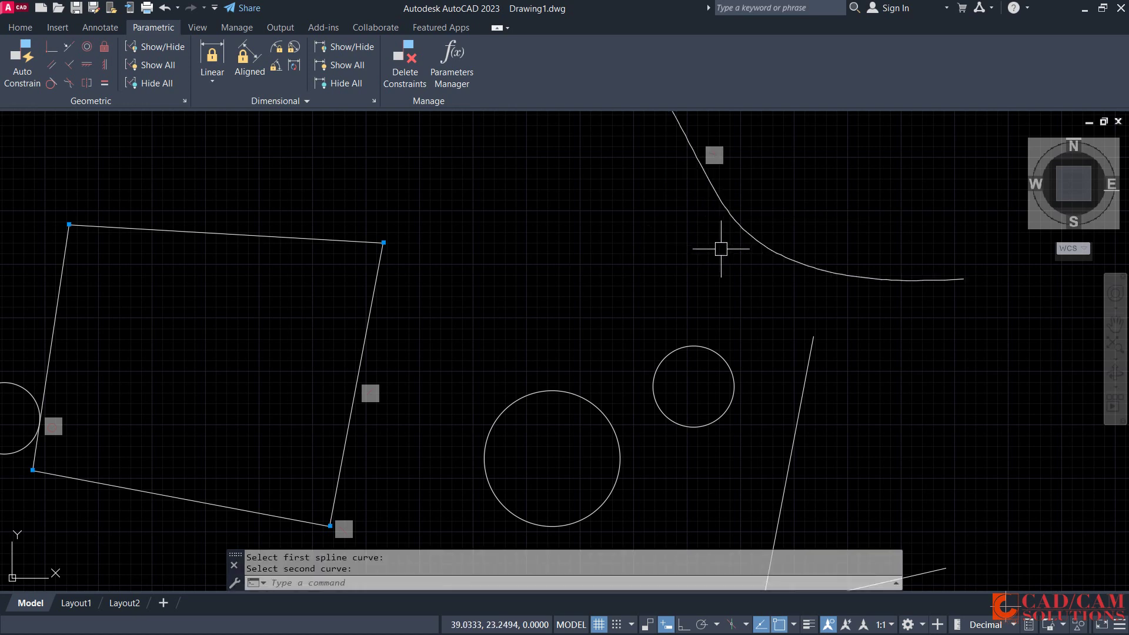
pyautogui.scroll(-6, 720, 248)
pyautogui.scroll(4, 705, 167)
pyautogui.moveTo(671, 159); pyautogui.dragTo(671, 255, button='middle')
# Grab each spline's end grip near the peak and cancel the reshape
pyautogui.click(659, 236)
pyautogui.click(624, 175)
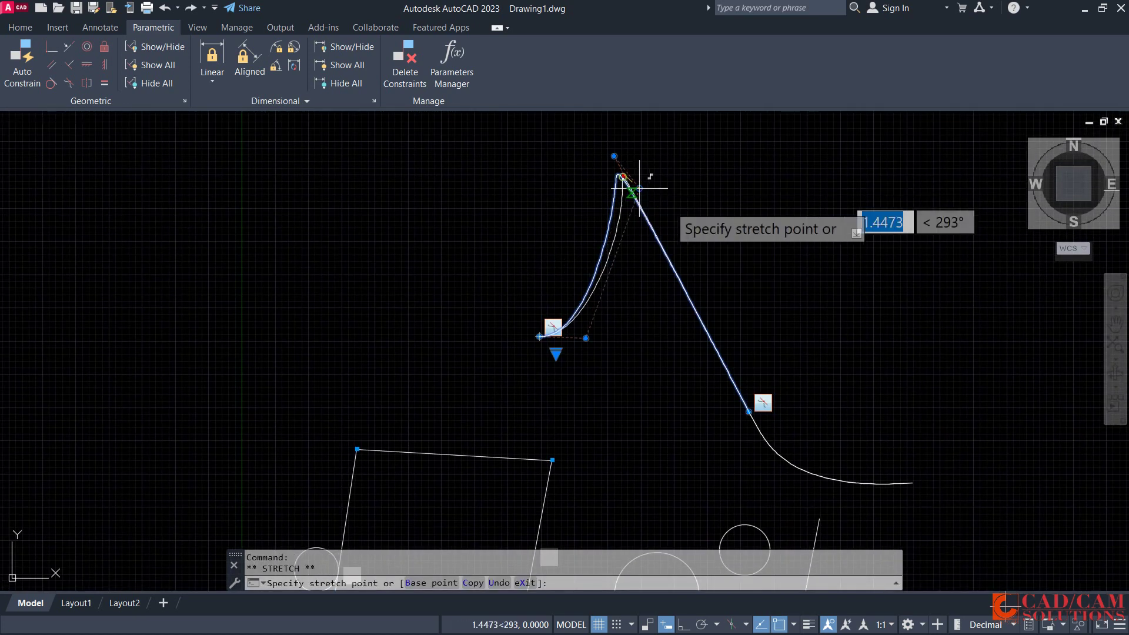
pyautogui.press('Escape')
pyautogui.press('Escape')
pyautogui.press('Escape')
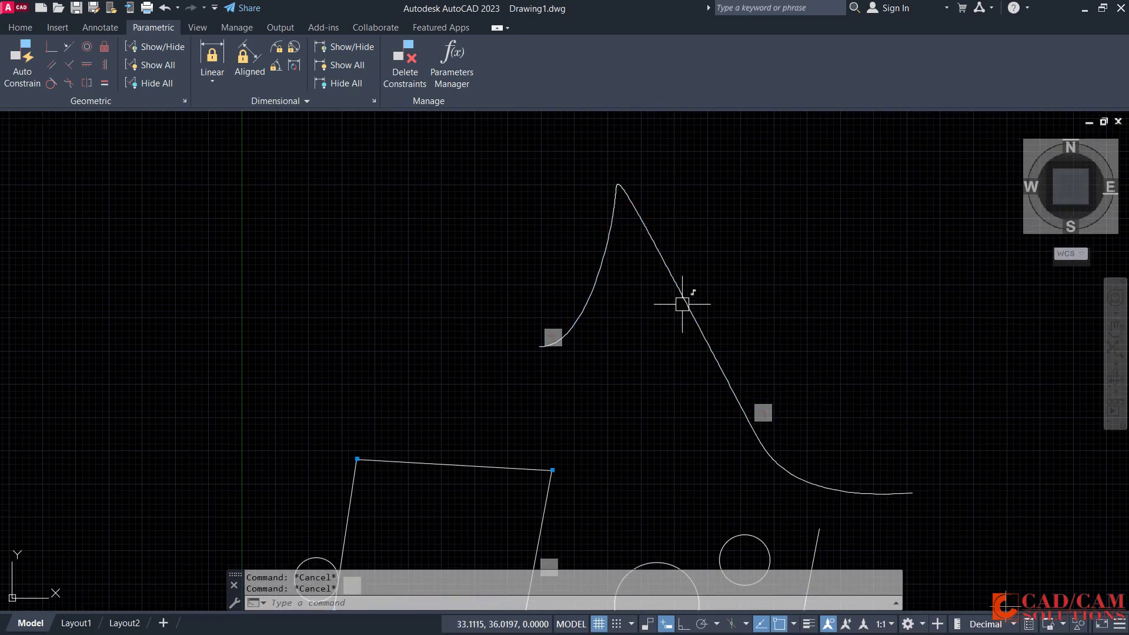
pyautogui.scroll(2, 682, 304)
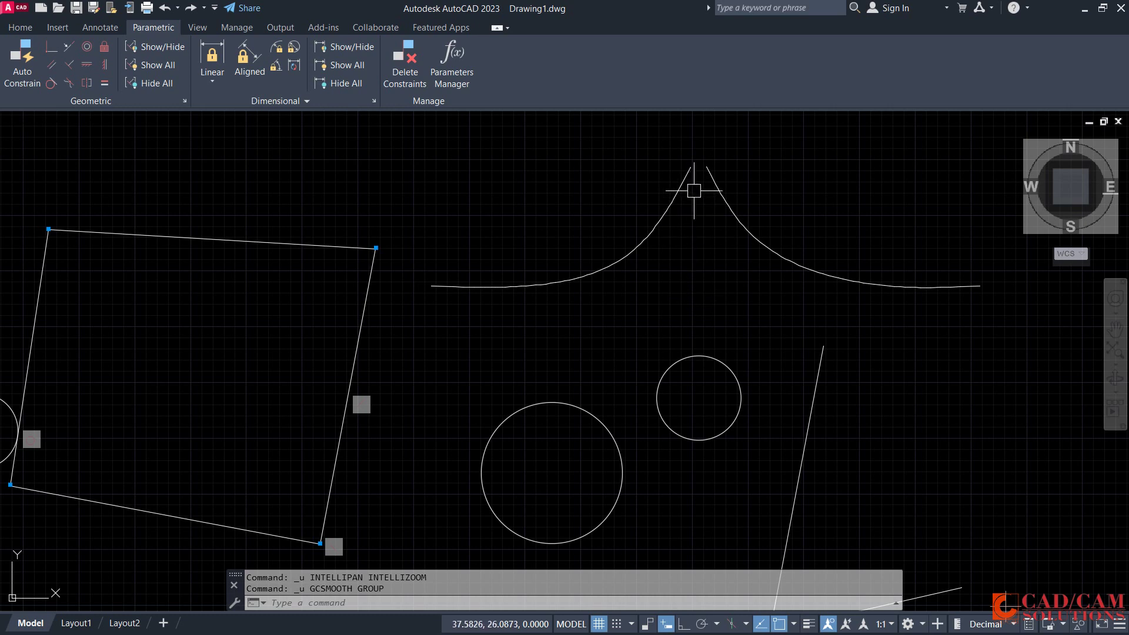
pyautogui.click(709, 179)
pyautogui.click(706, 167)
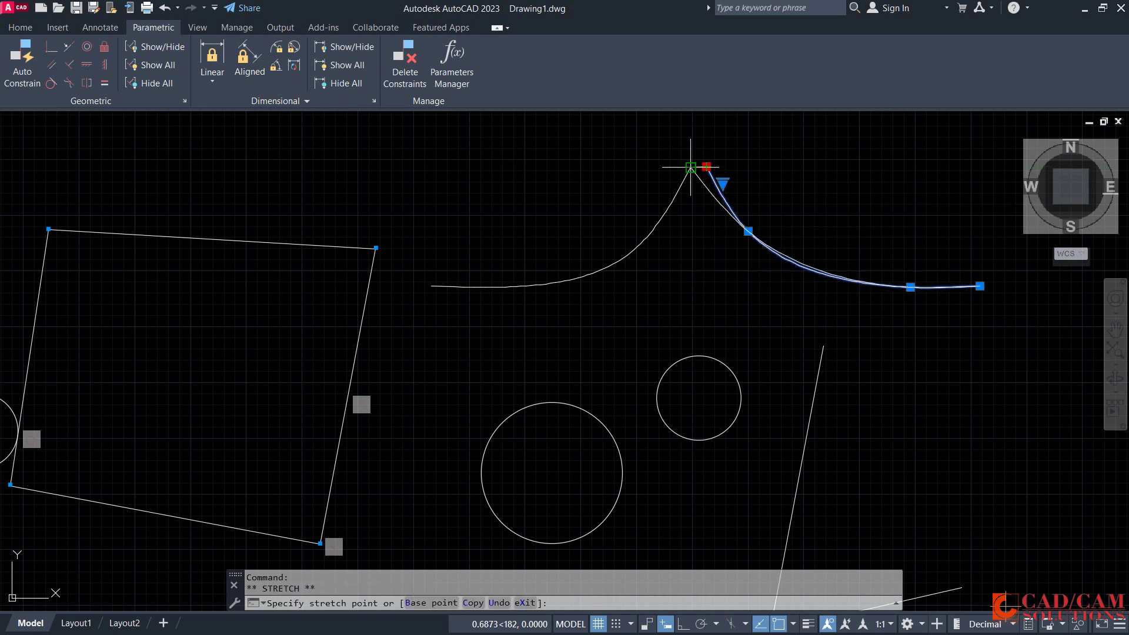
pyautogui.press('Escape')
pyautogui.moveTo(704, 276); pyautogui.dragTo(711, 317, button='middle')
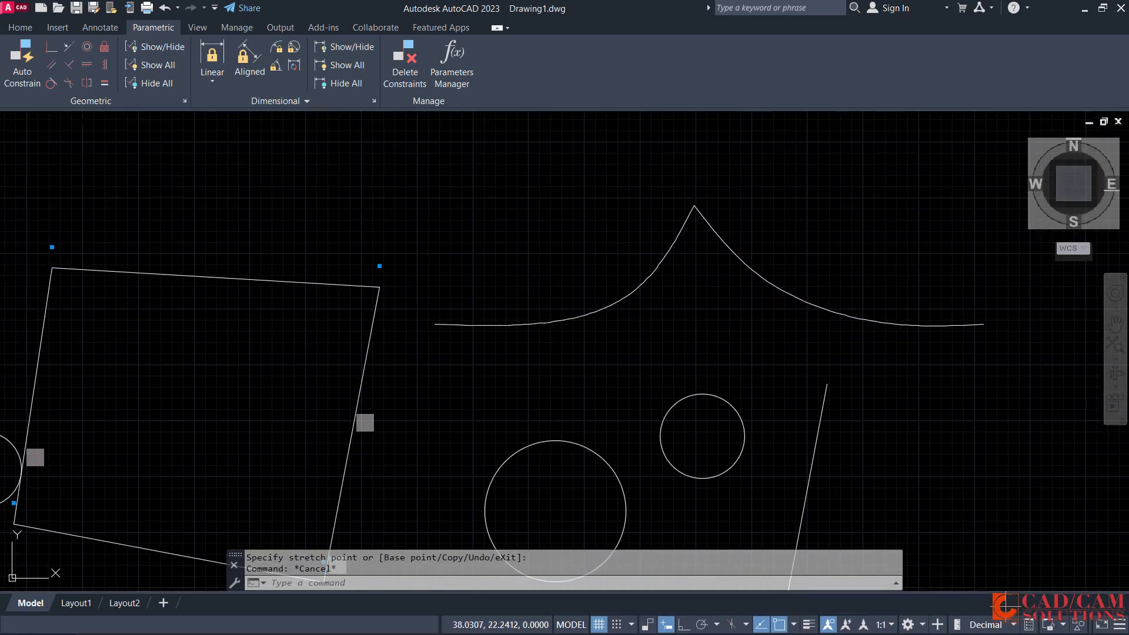
# Reapply the smooth constraint, picking the right spline then the left, and review the hump
pyautogui.click(66, 87)
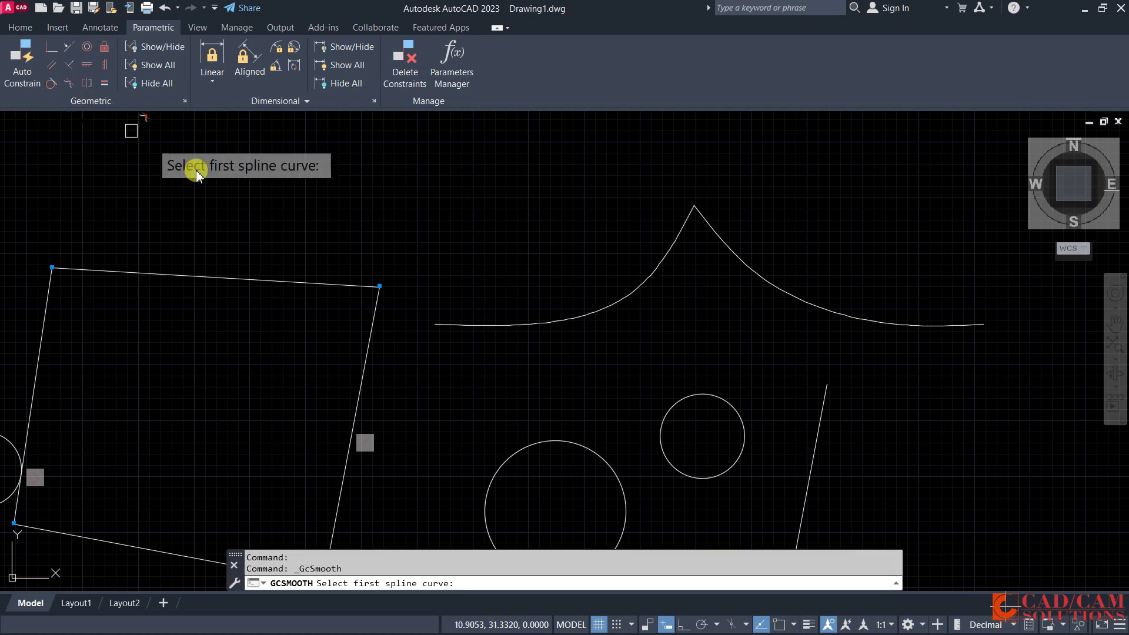
pyautogui.click(719, 229)
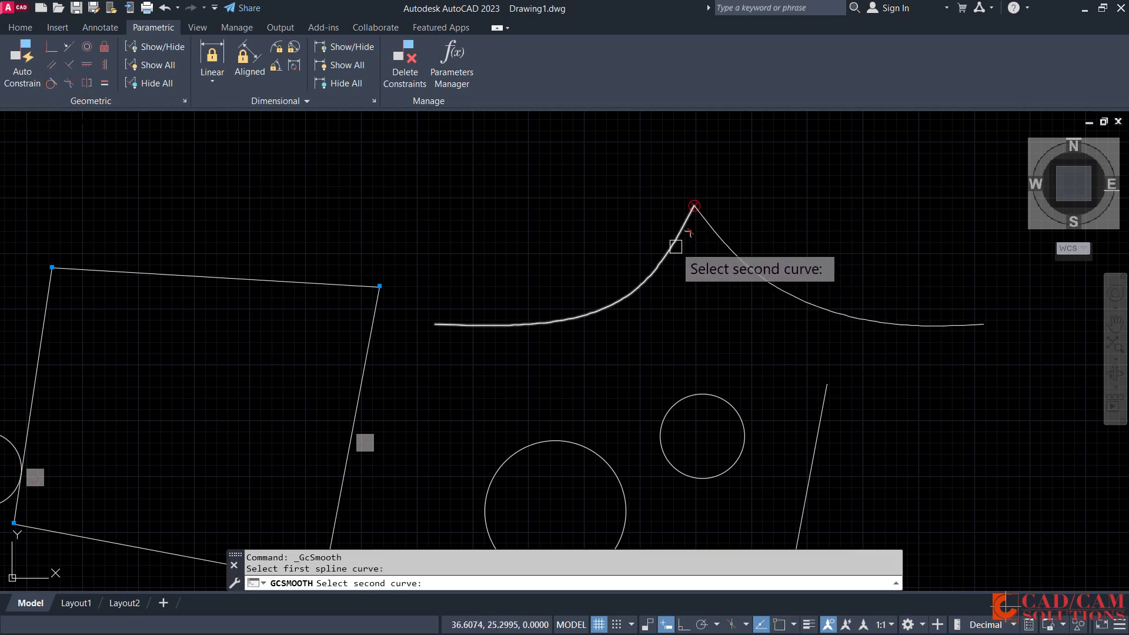
pyautogui.click(687, 213)
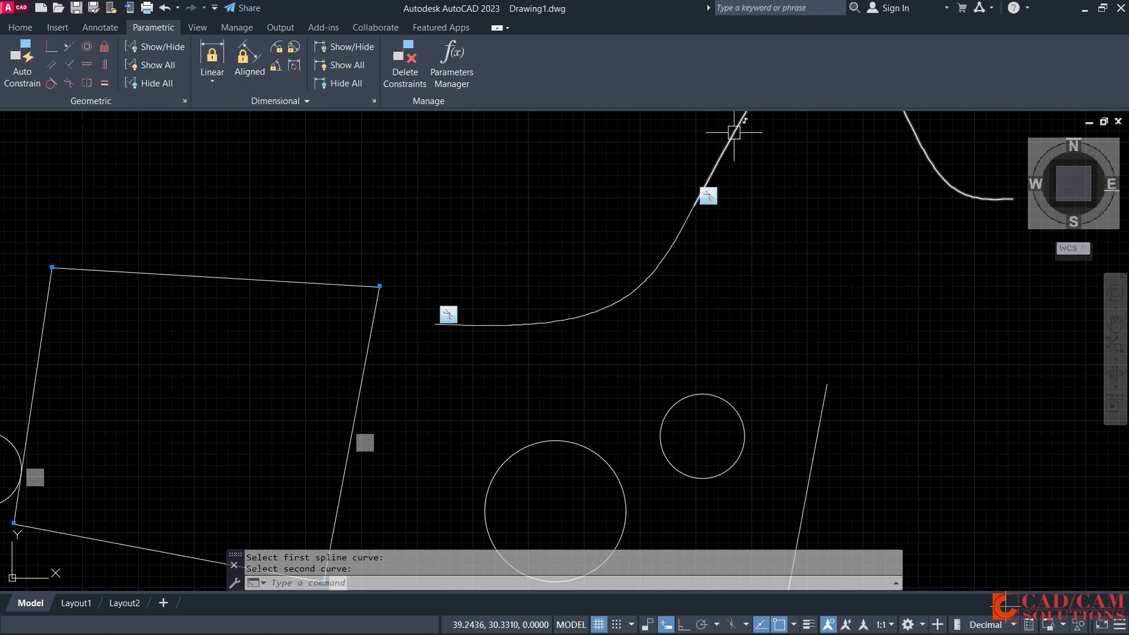
pyautogui.moveTo(763, 196); pyautogui.dragTo(689, 391, button='middle')
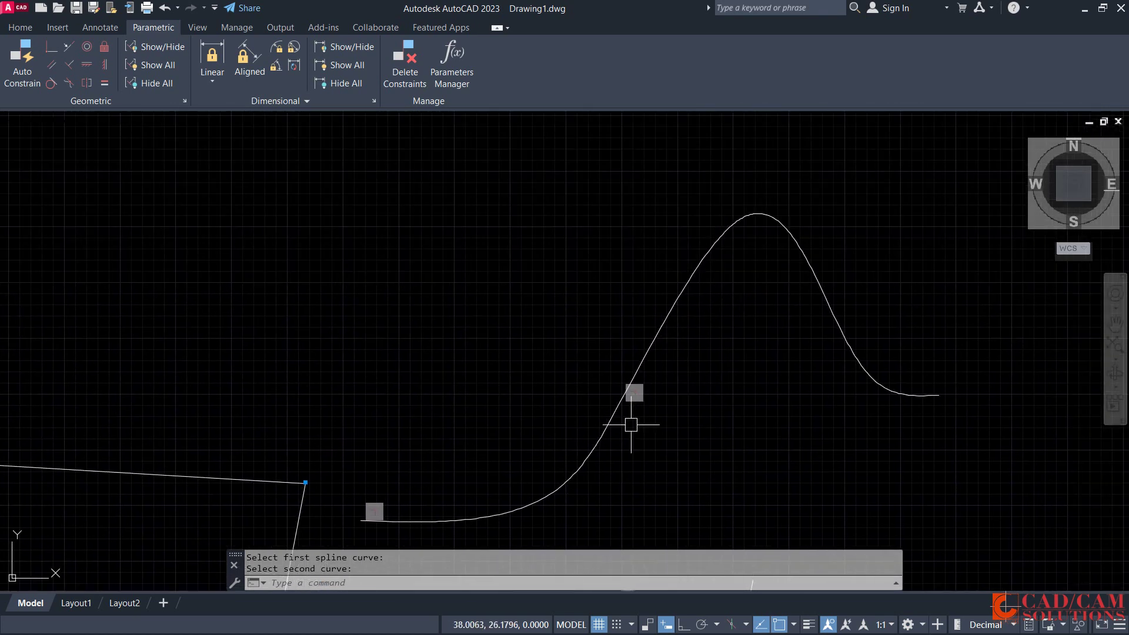
pyautogui.moveTo(644, 430); pyautogui.dragTo(709, 260, button='middle')
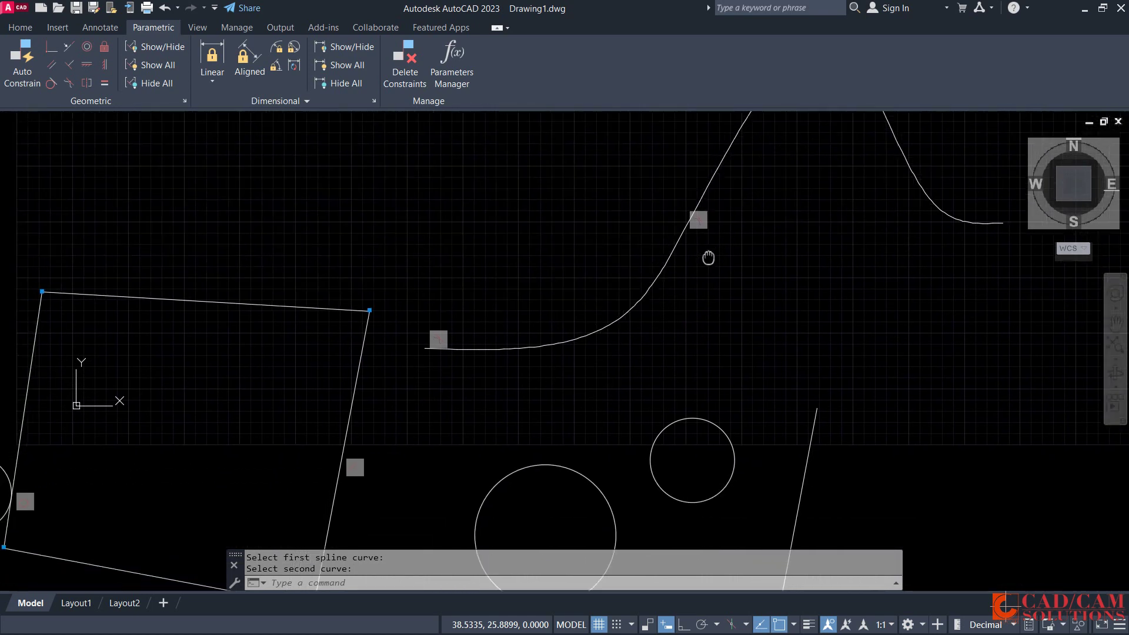
pyautogui.scroll(-2, 708, 259)
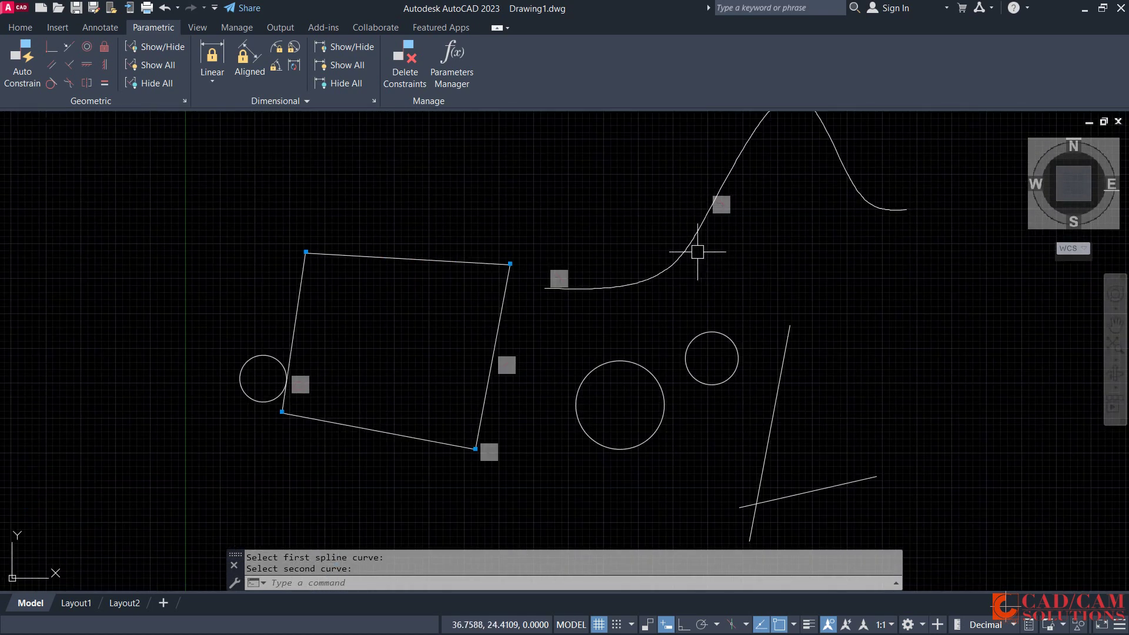
pyautogui.click(87, 47)
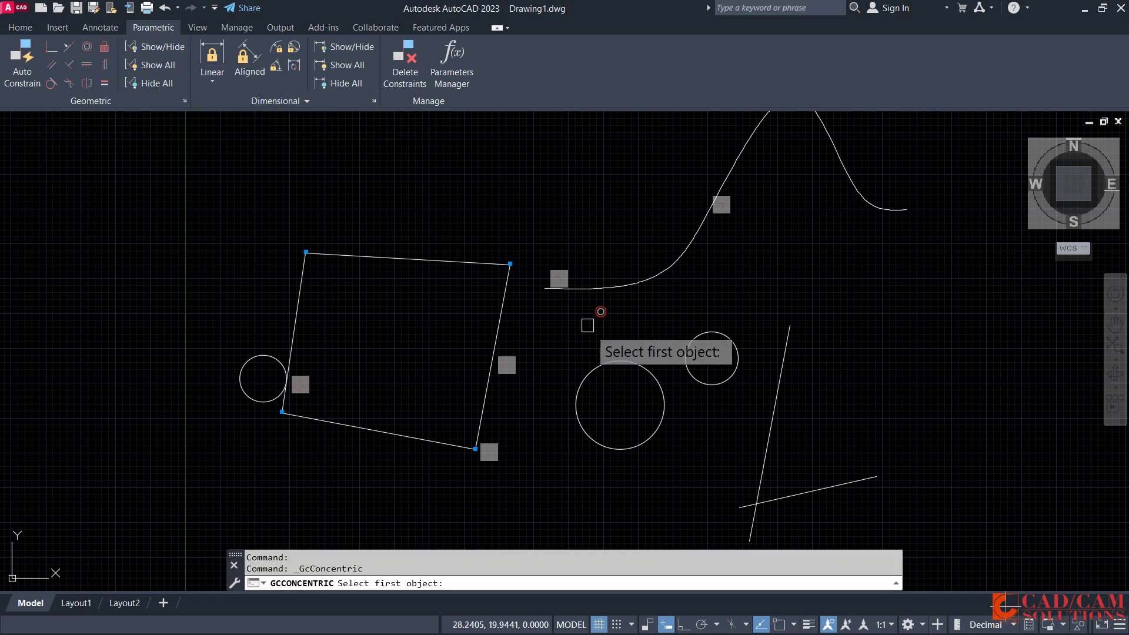
pyautogui.click(704, 338)
pyautogui.click(651, 374)
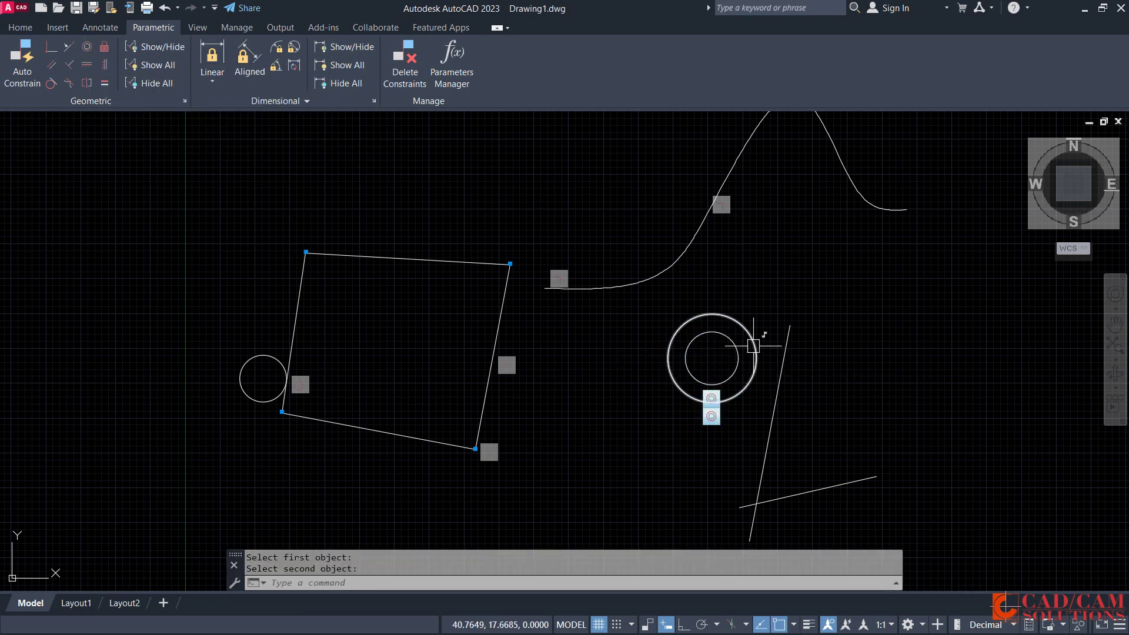
pyautogui.click(167, 47)
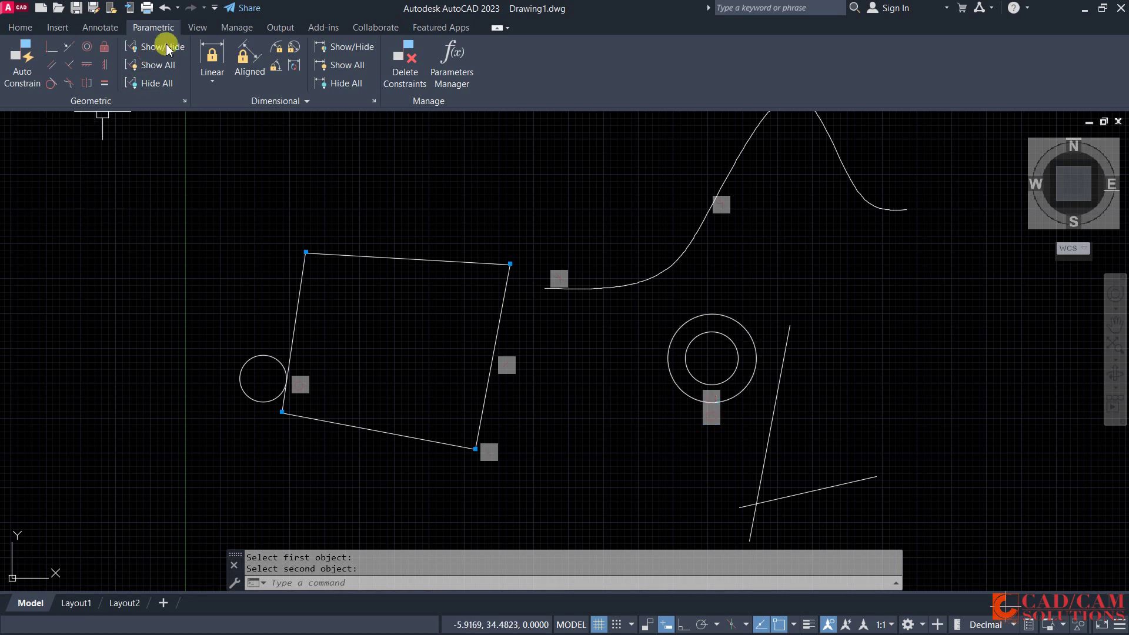
pyautogui.click(164, 10)
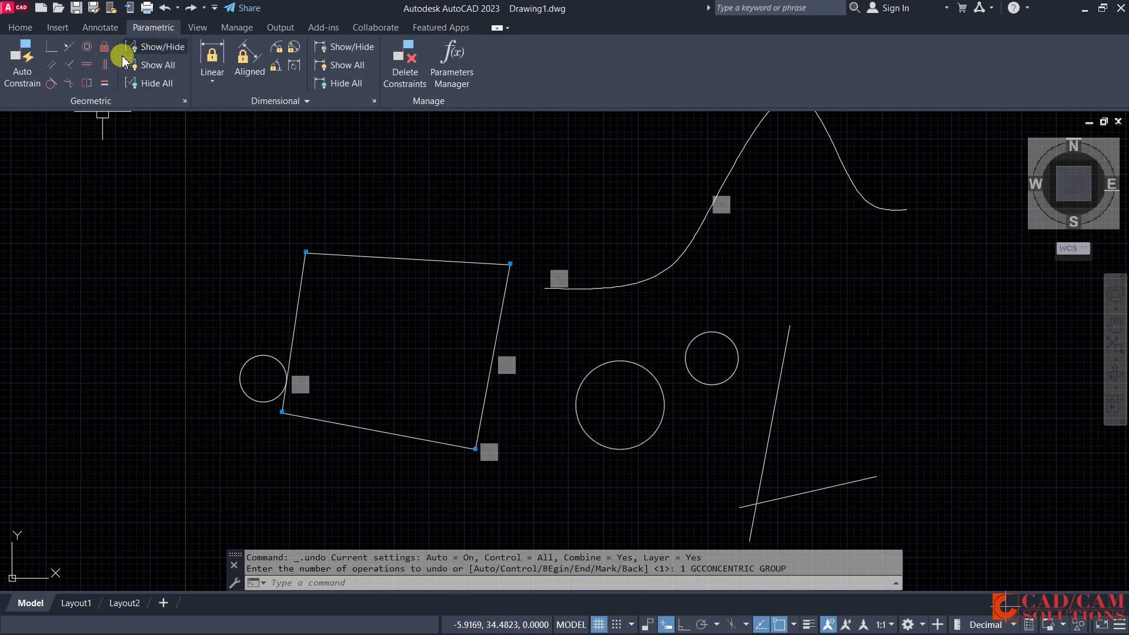
# Constrain the lower-right line to be horizontal
pyautogui.click(89, 65)
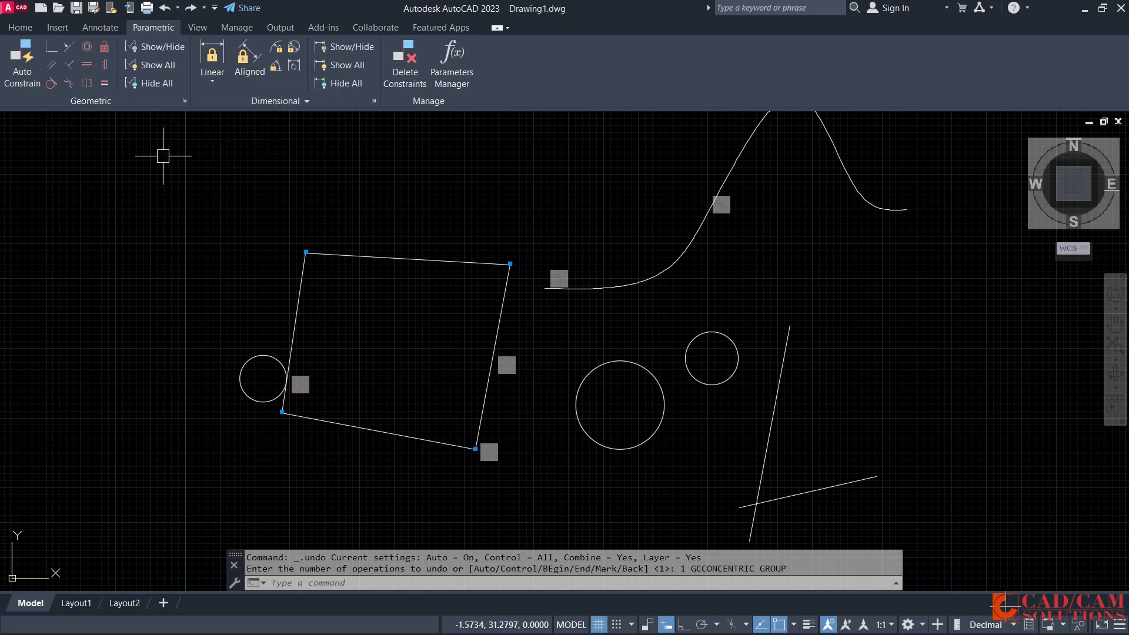
pyautogui.click(108, 85)
pyautogui.click(87, 62)
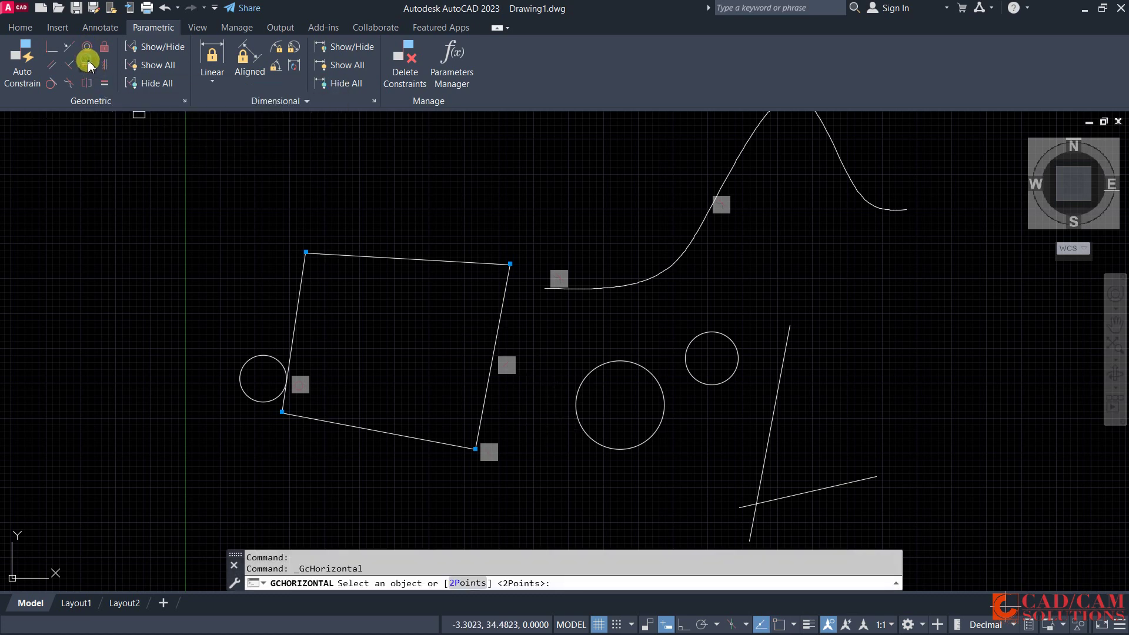
pyautogui.click(866, 477)
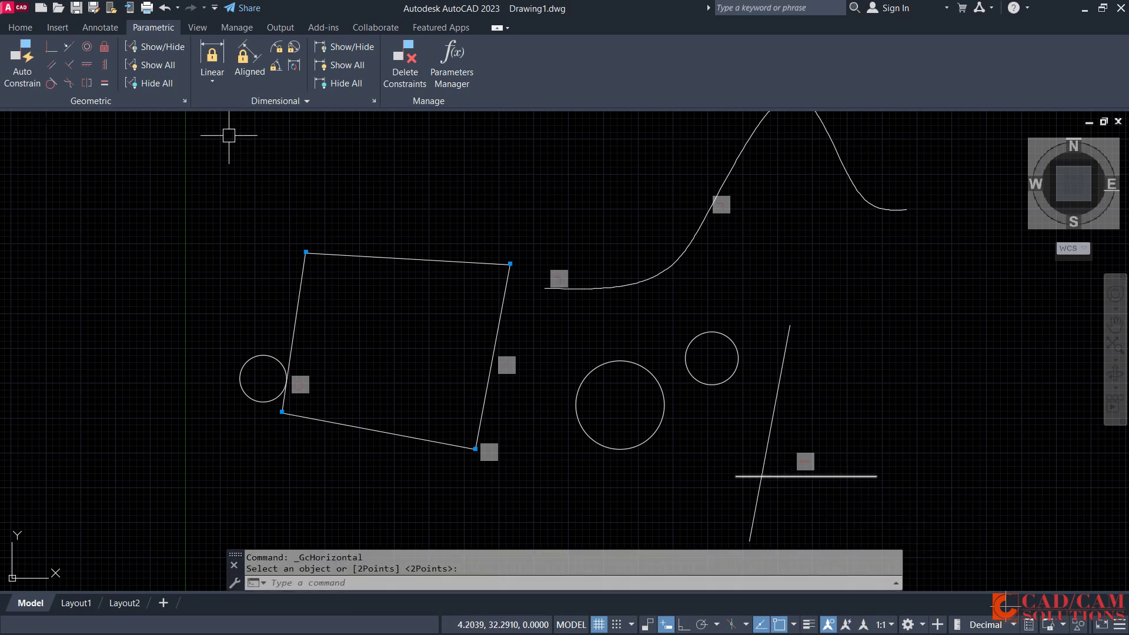
pyautogui.click(105, 69)
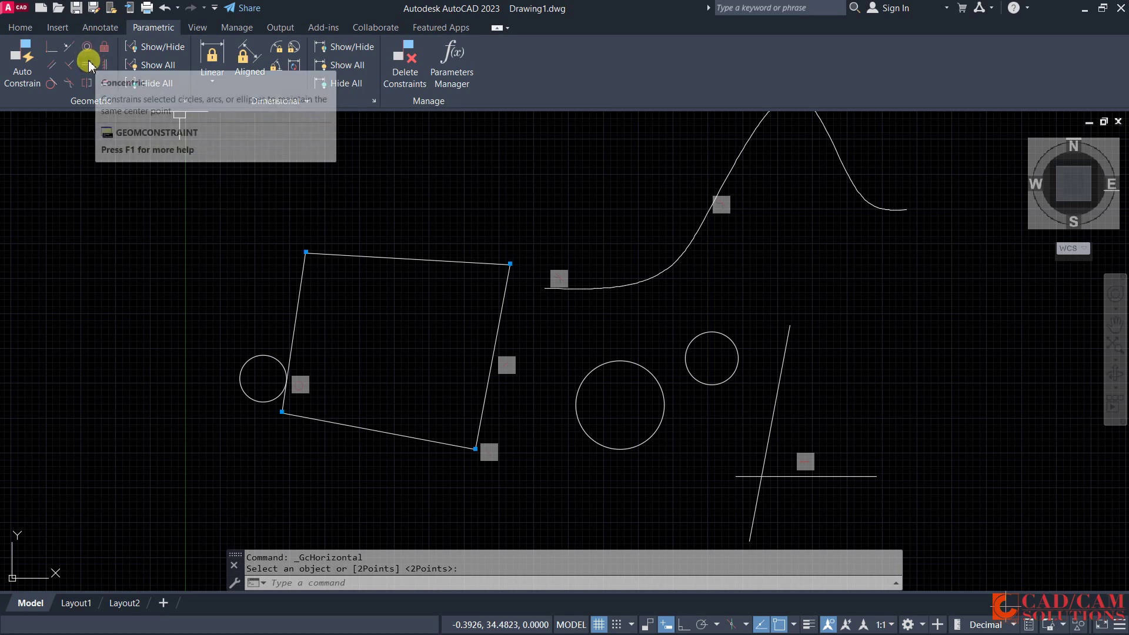
# Apply a vertical constraint to the slanted line, undo it, and start a line with L above the outline
pyautogui.click(103, 66)
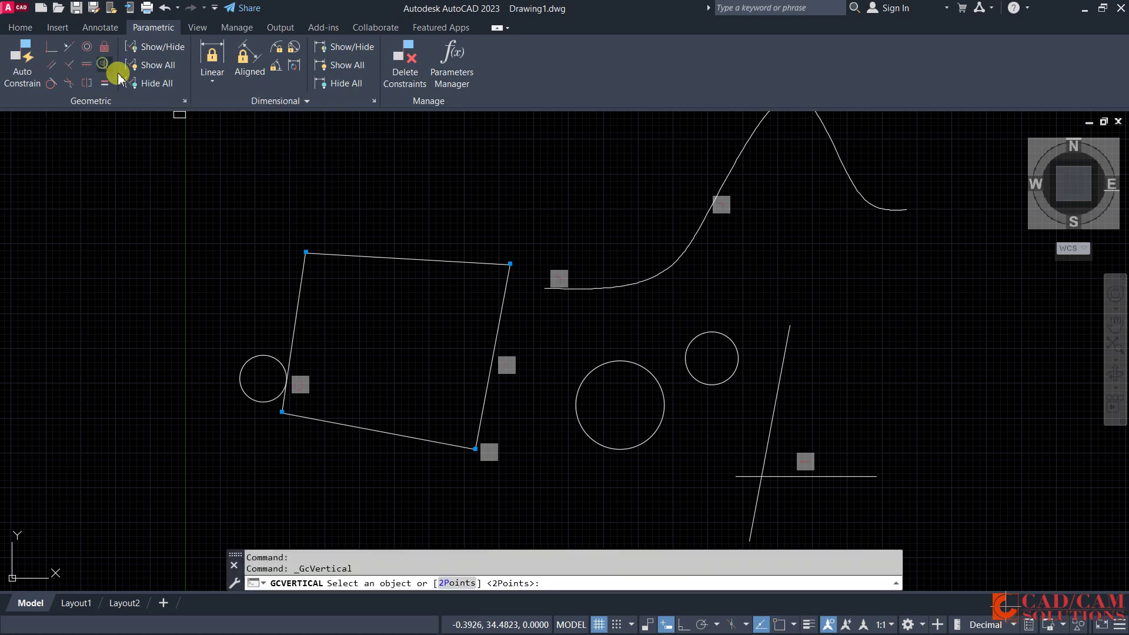
pyautogui.click(779, 360)
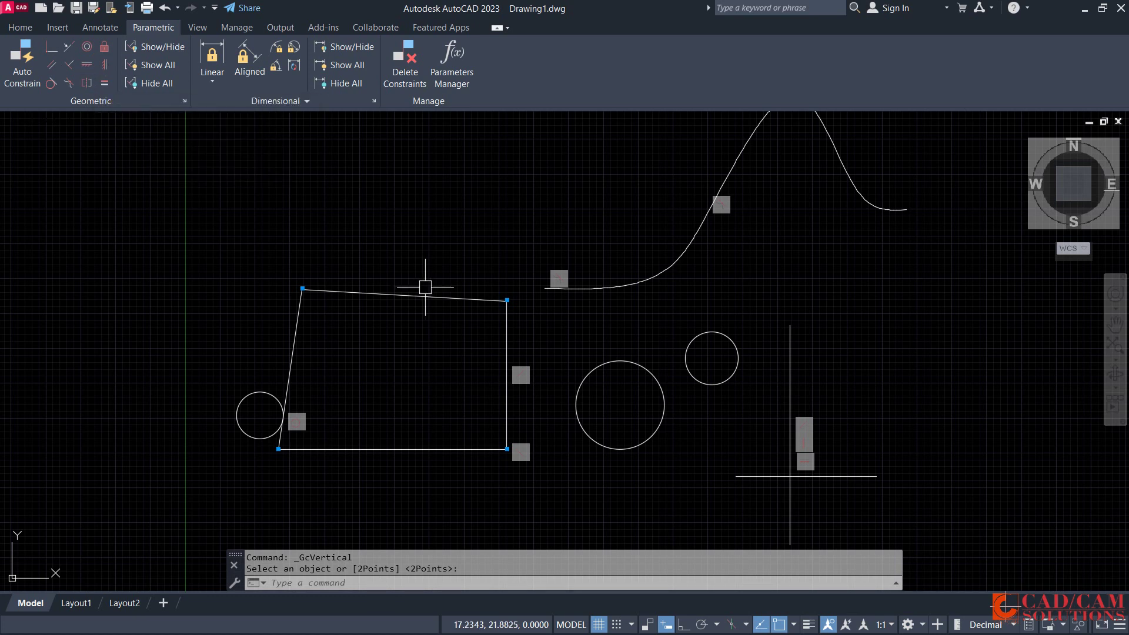
pyautogui.click(168, 9)
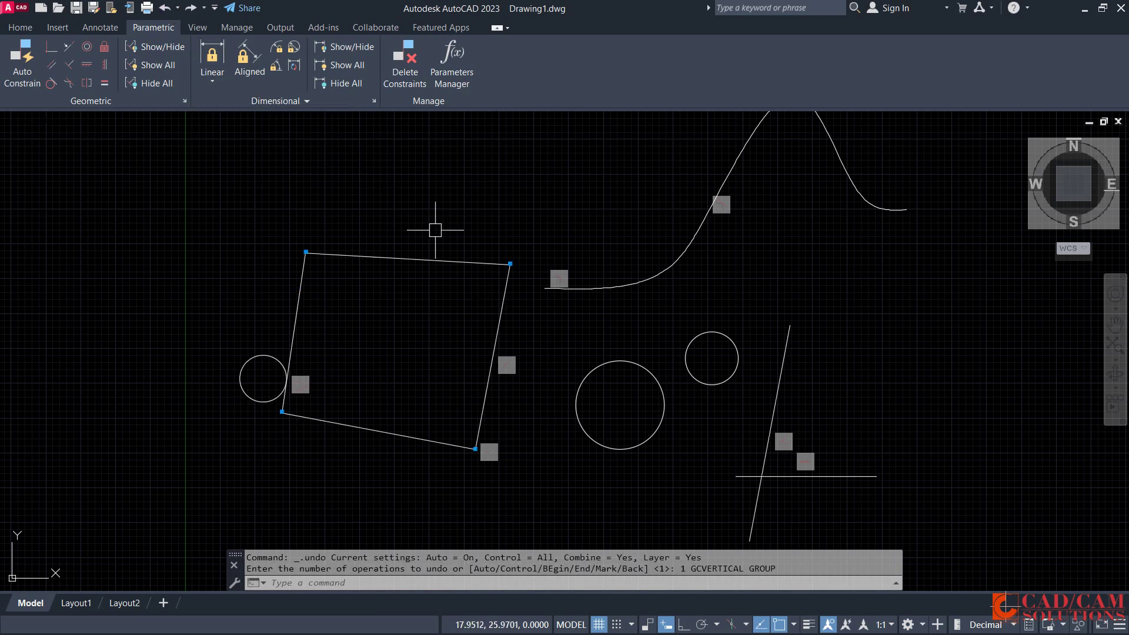
pyautogui.write('l')
pyautogui.press('Return')
pyautogui.click(391, 216)
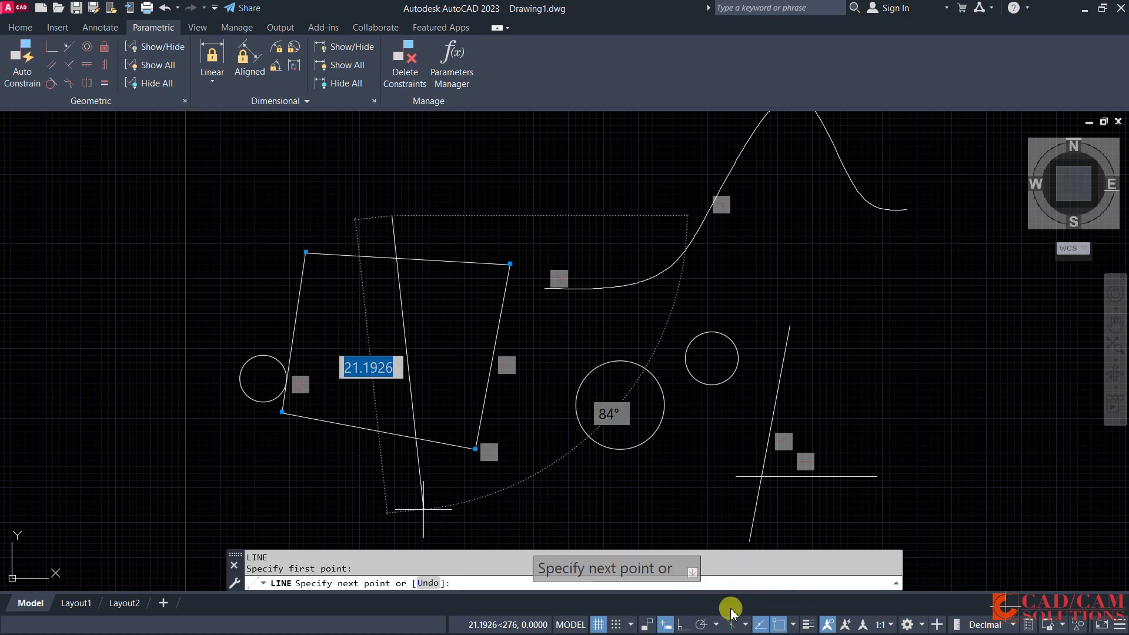
# With Ortho on, finish a vertical line down through the outline
pyautogui.click(682, 627)
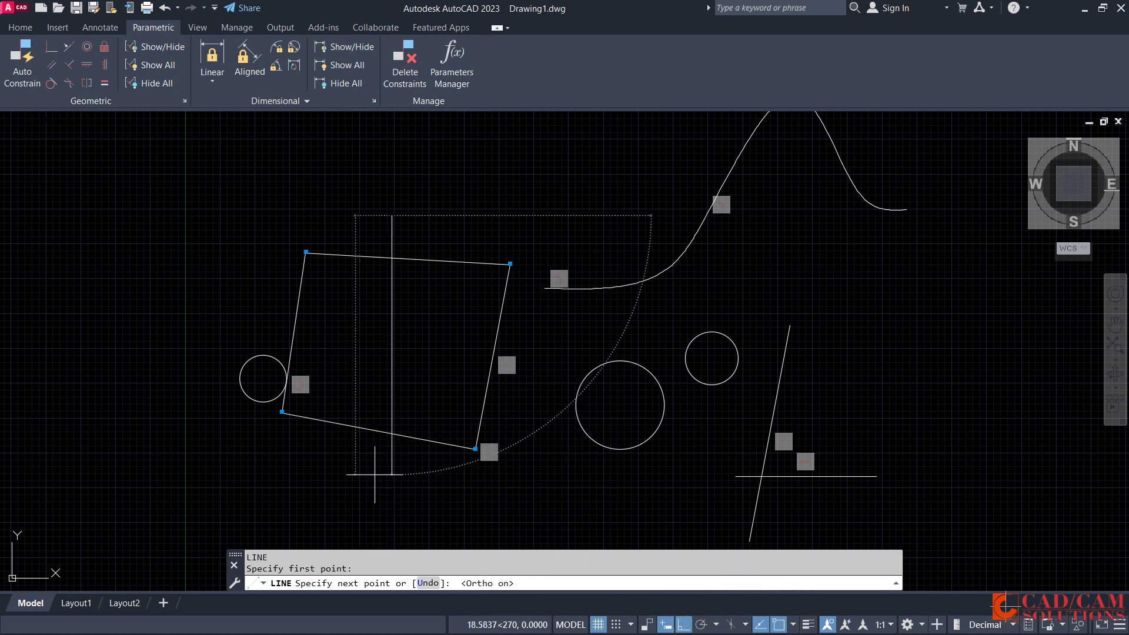
pyautogui.click(387, 480)
pyautogui.press('Return')
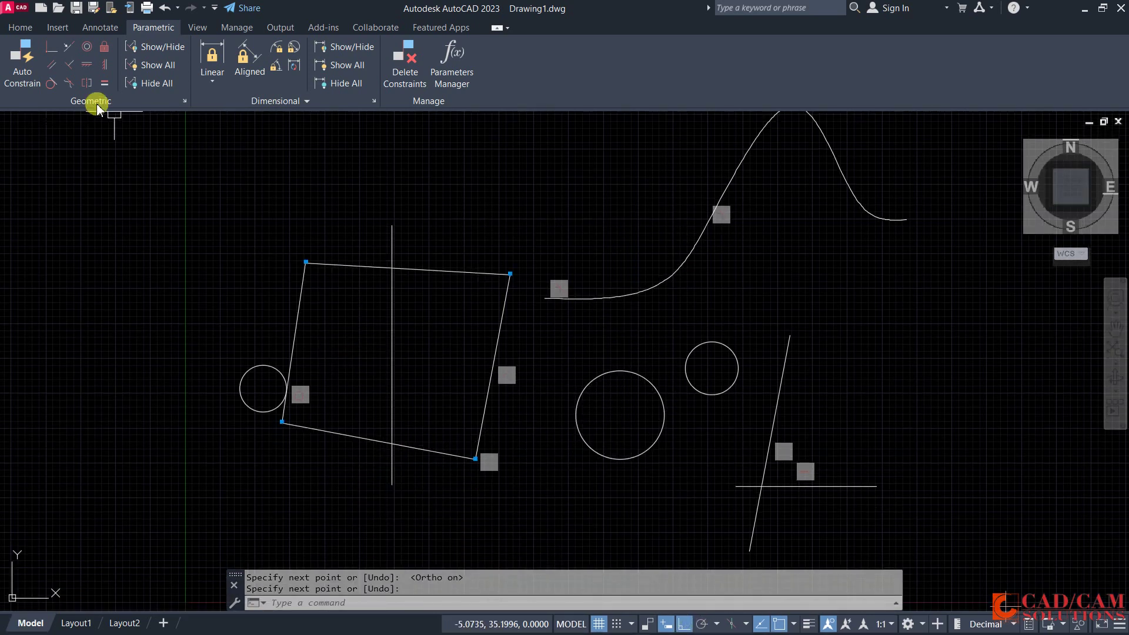
# Make the outline's left and right edges symmetric about the vertical line
pyautogui.click(86, 83)
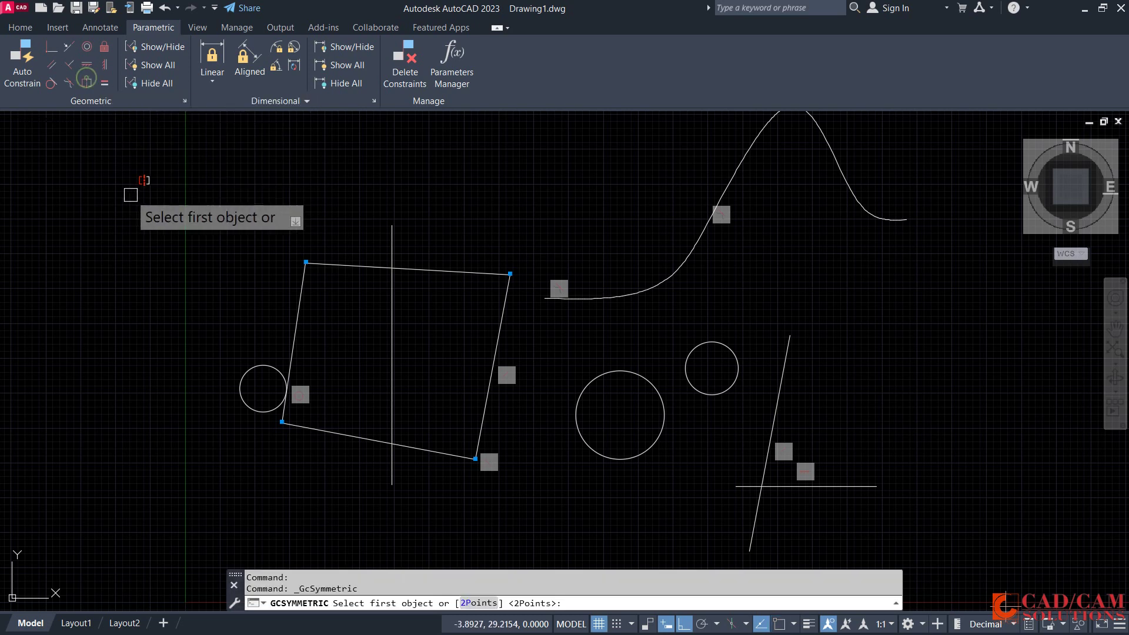
pyautogui.click(301, 297)
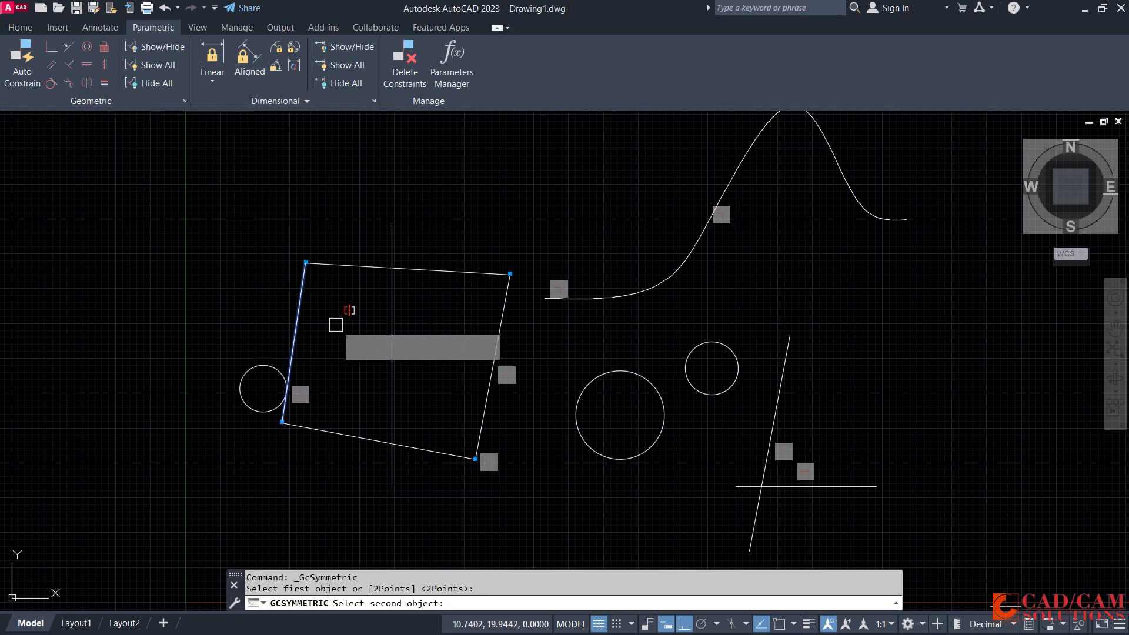
pyautogui.click(503, 311)
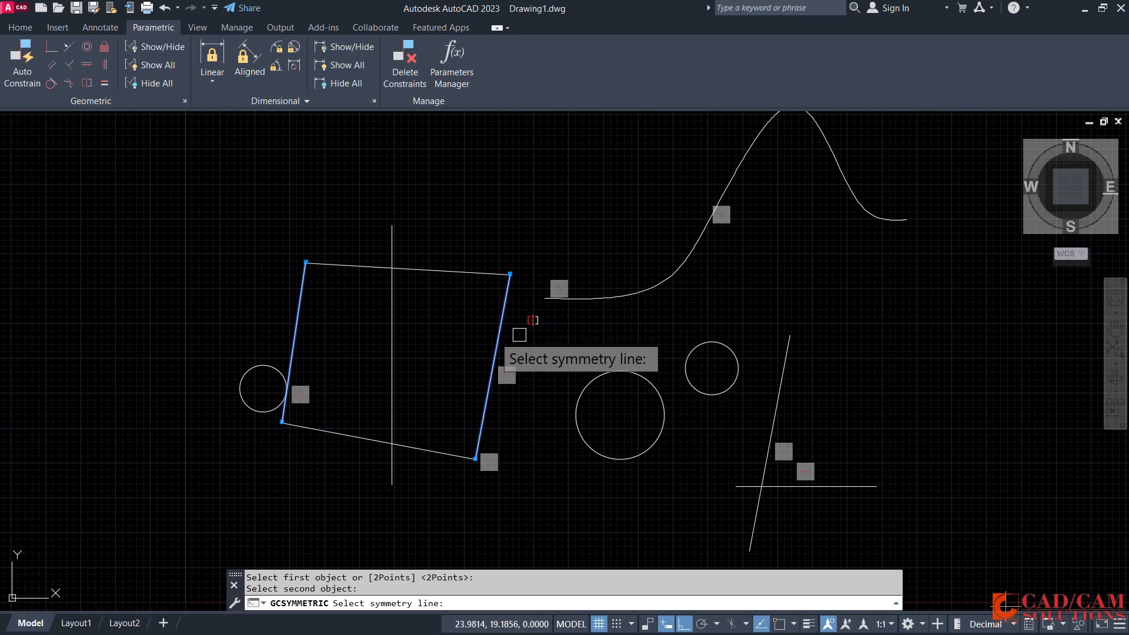
pyautogui.click(395, 307)
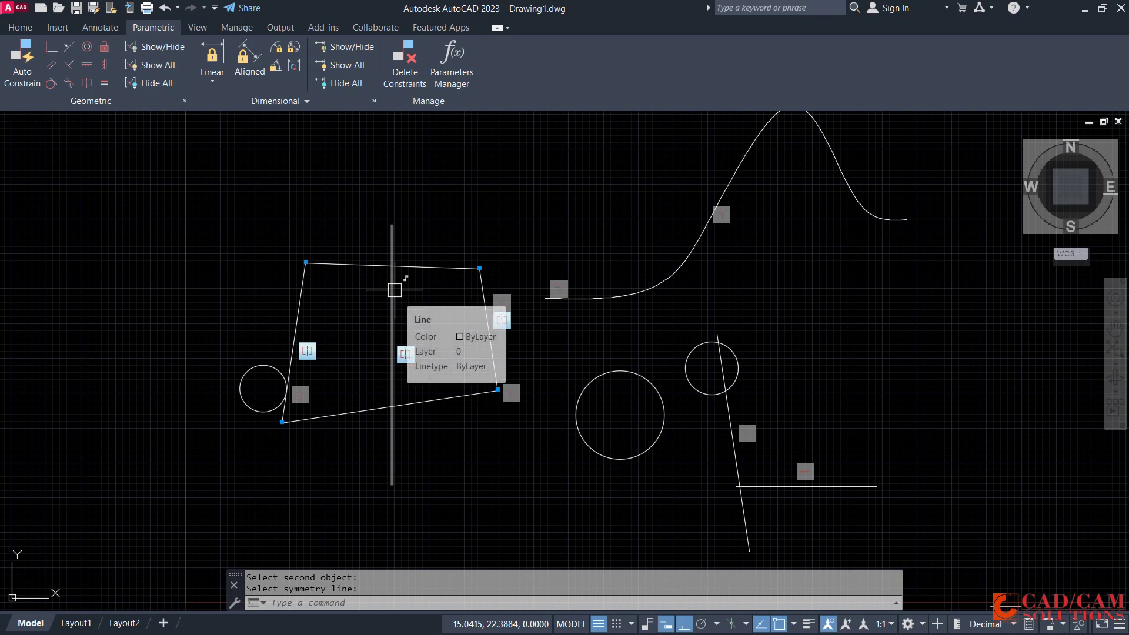
pyautogui.click(414, 352)
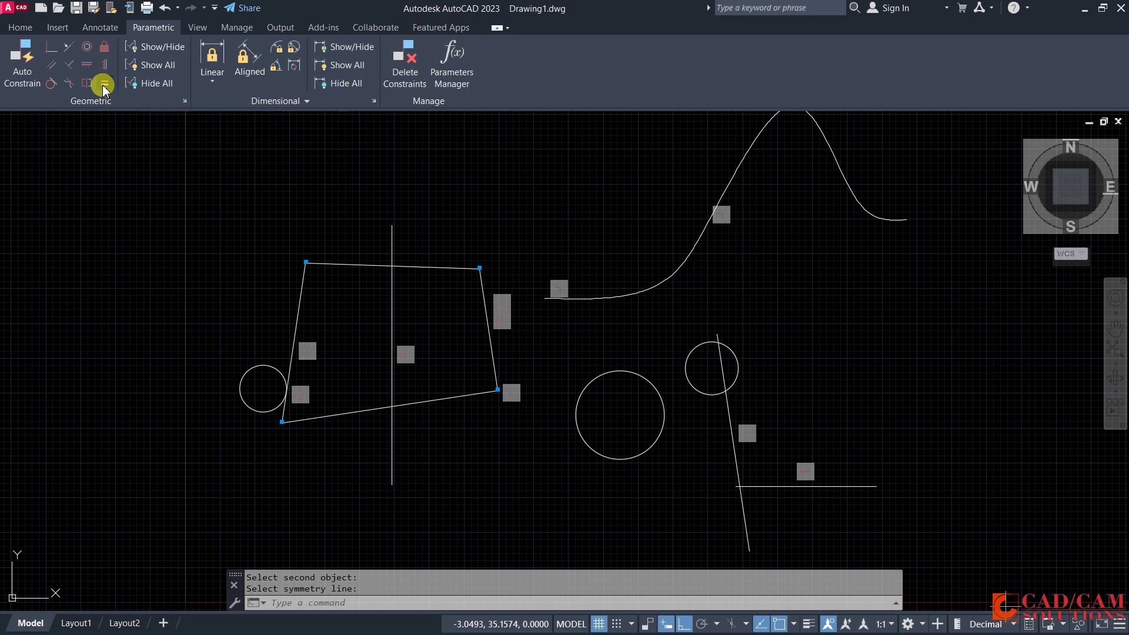
# Make the horizontal line equal in length to the slanted line, then test-stretch it
pyautogui.click(103, 86)
pyautogui.click(728, 408)
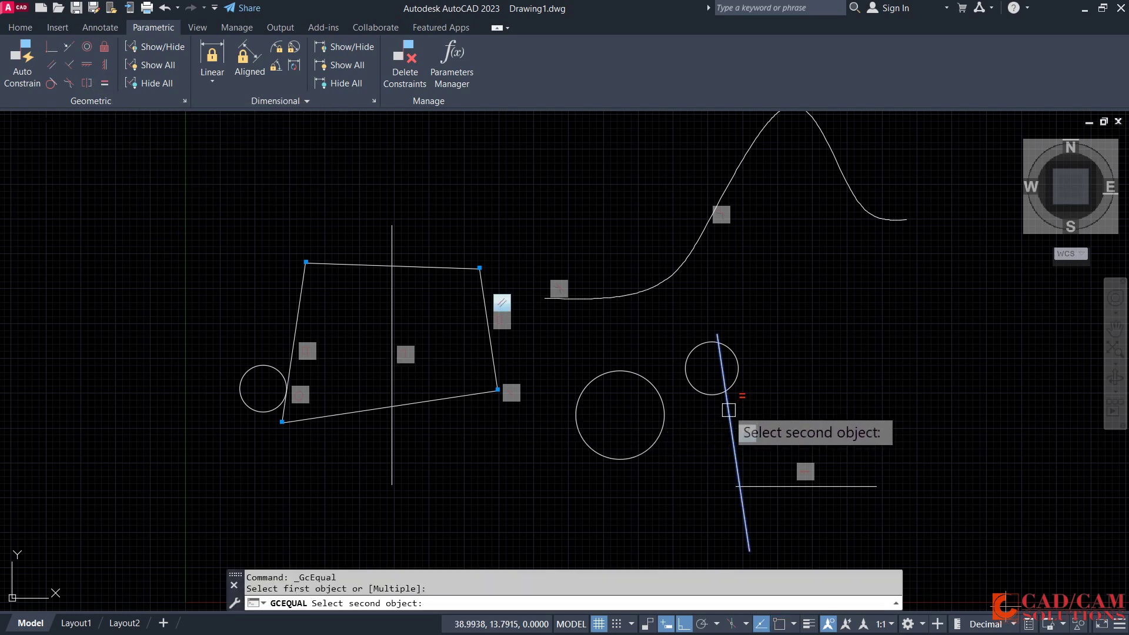
pyautogui.click(841, 486)
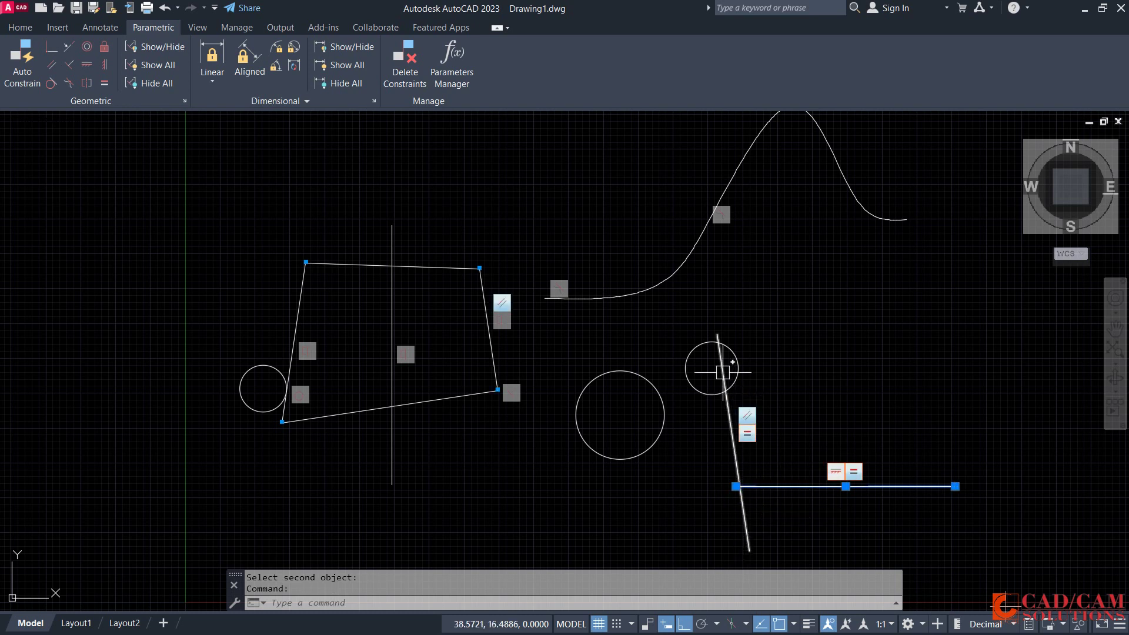
pyautogui.click(716, 335)
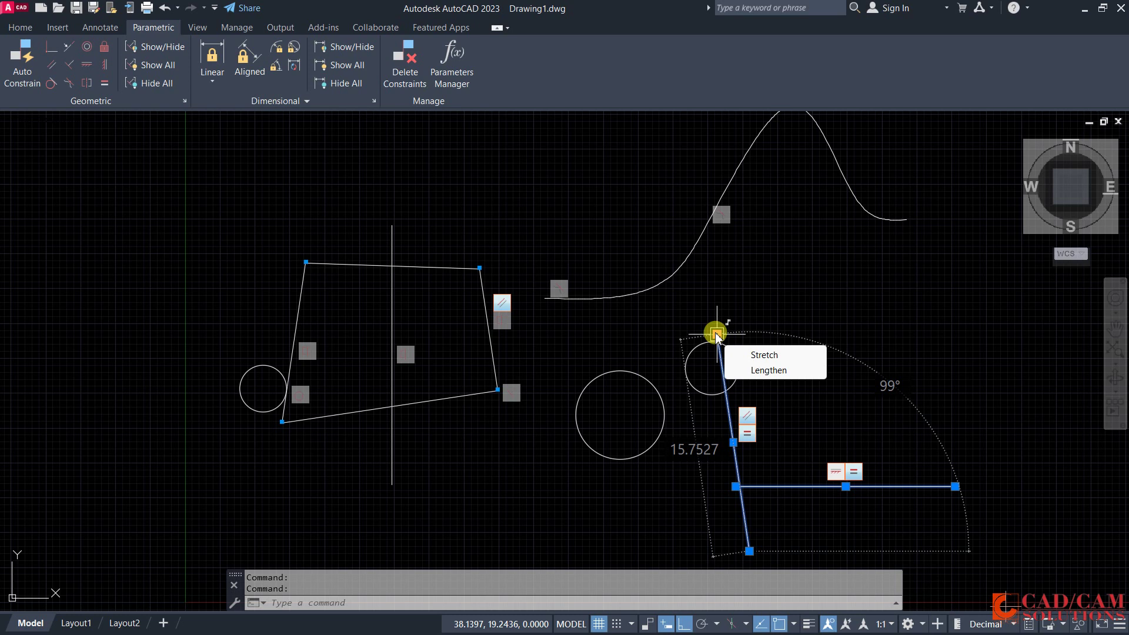
pyautogui.press('Escape')
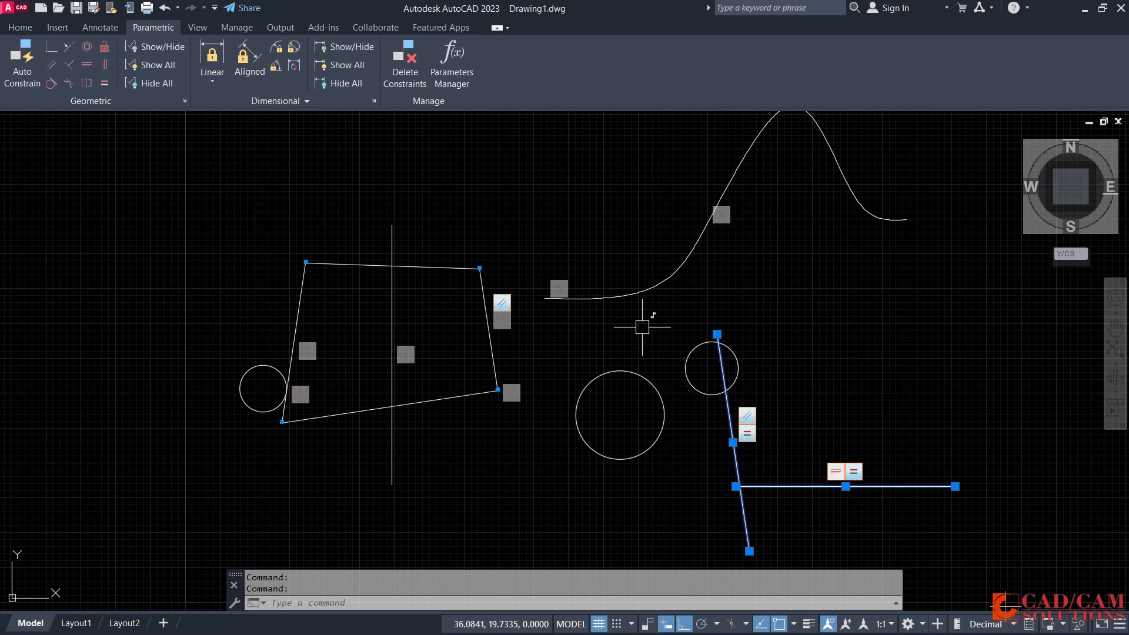
pyautogui.press('Escape')
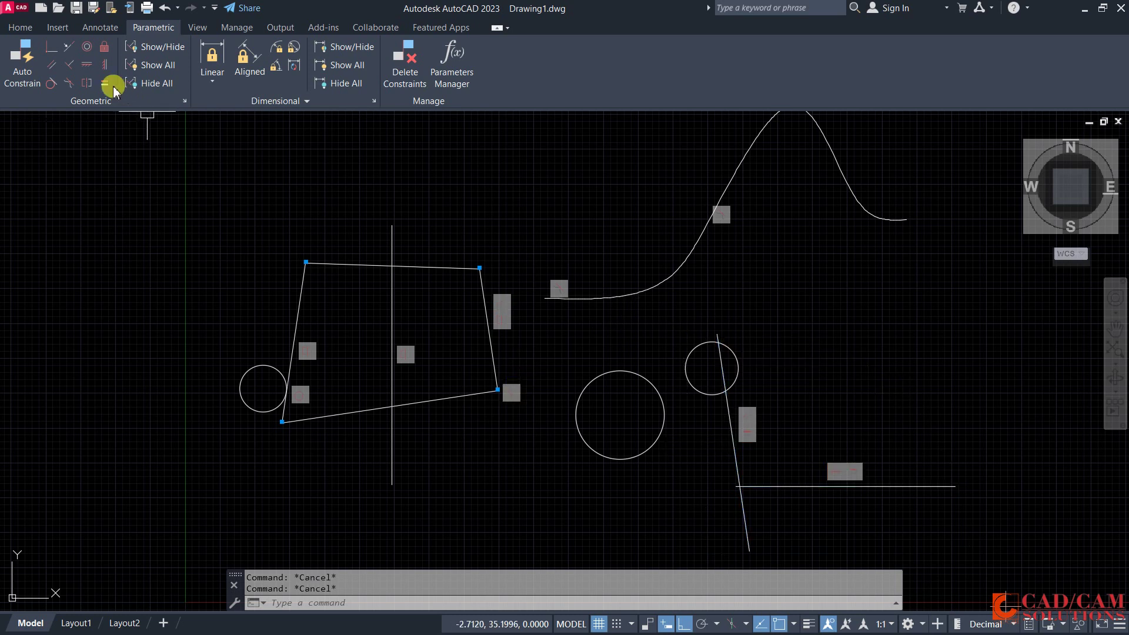
# Make the left circle equal in size to the small right circle
pyautogui.click(107, 84)
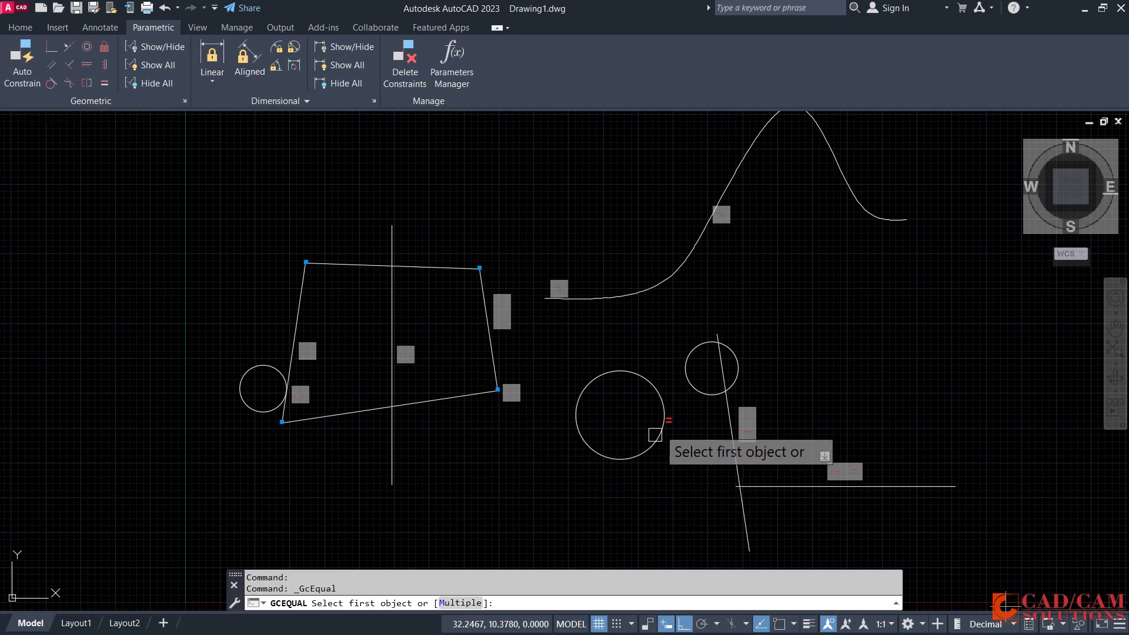
pyautogui.click(698, 388)
pyautogui.click(257, 363)
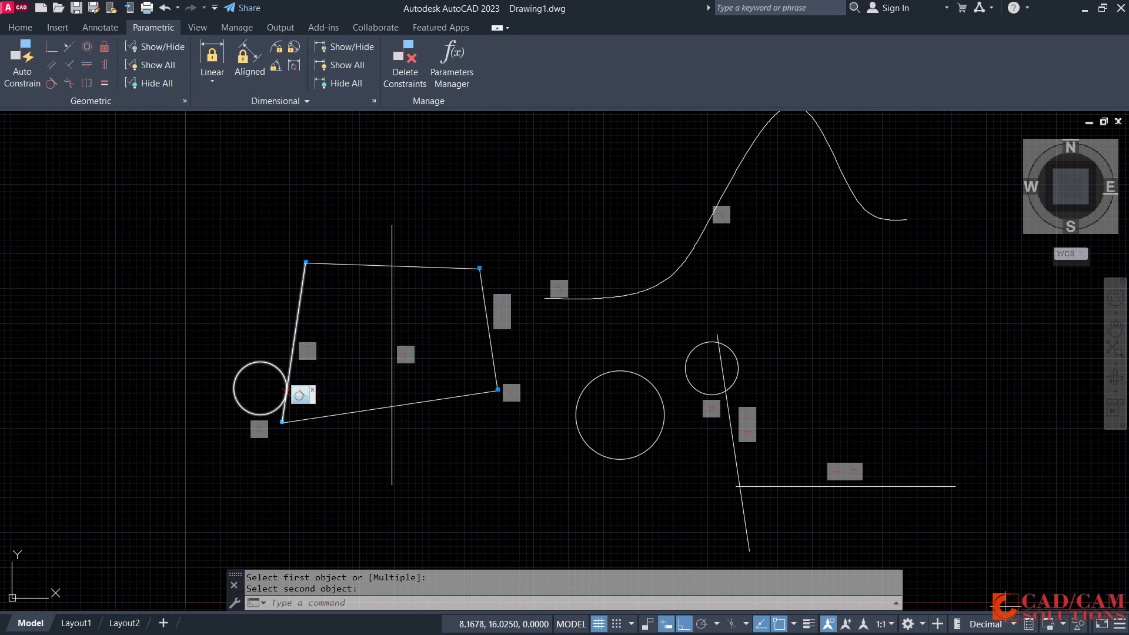
pyautogui.click(153, 50)
pyautogui.click(310, 350)
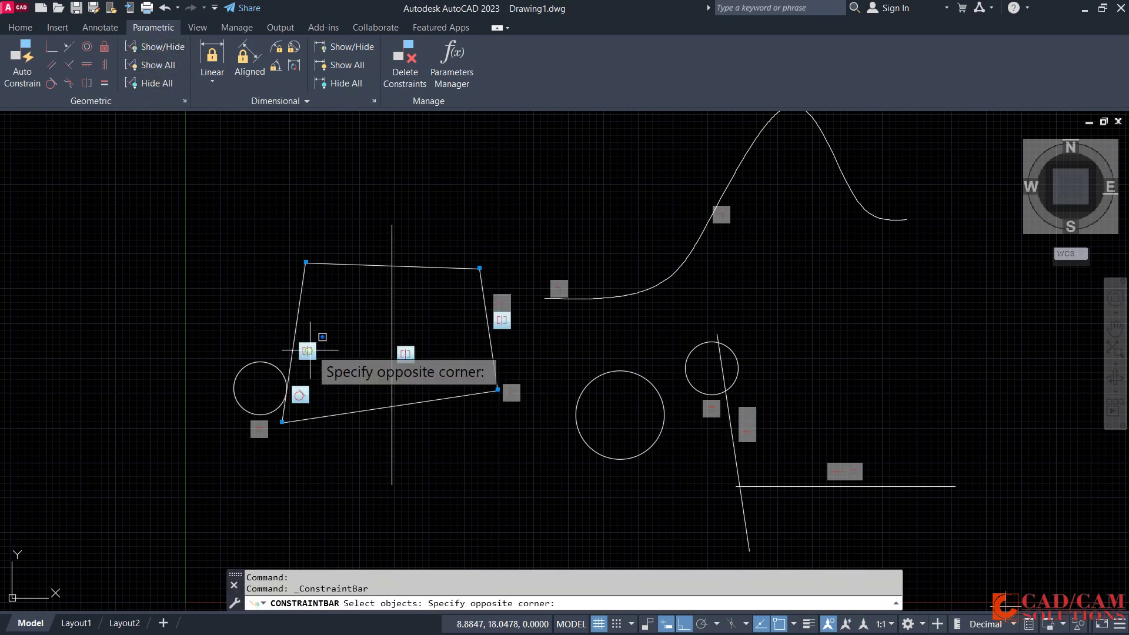
pyautogui.click(305, 376)
pyautogui.click(295, 341)
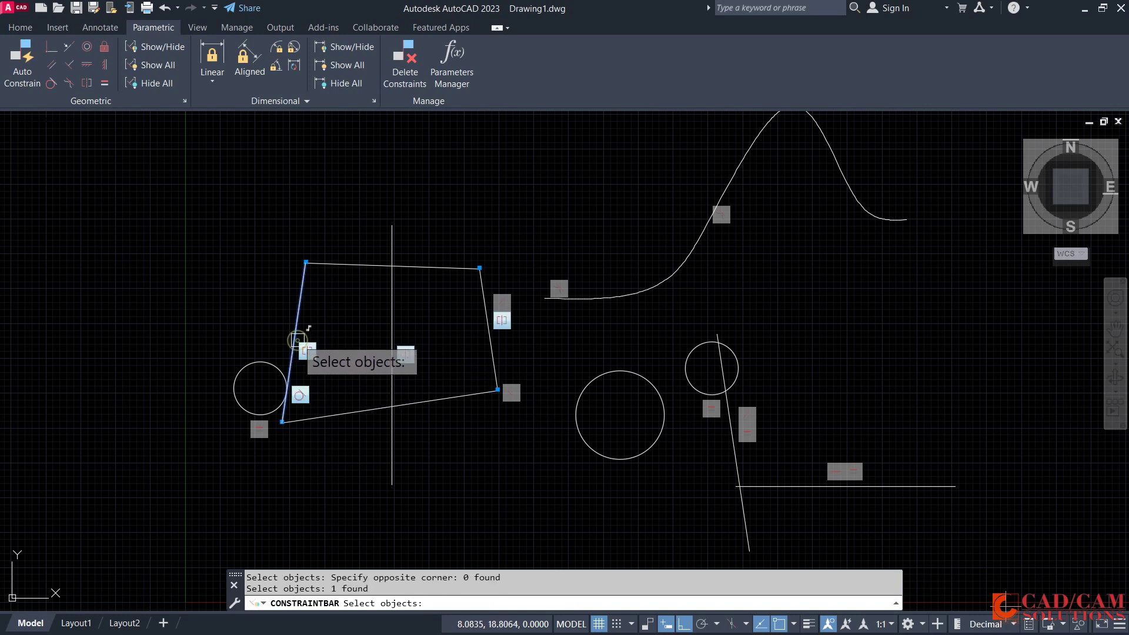
pyautogui.press('Return')
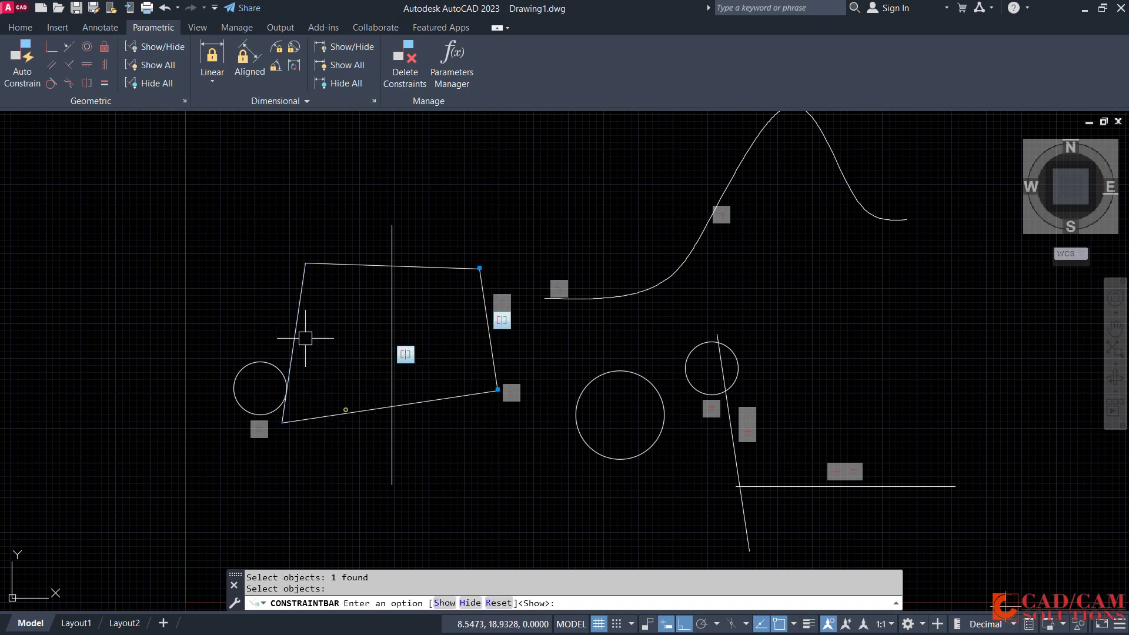
pyautogui.write('H')
pyautogui.press('Return')
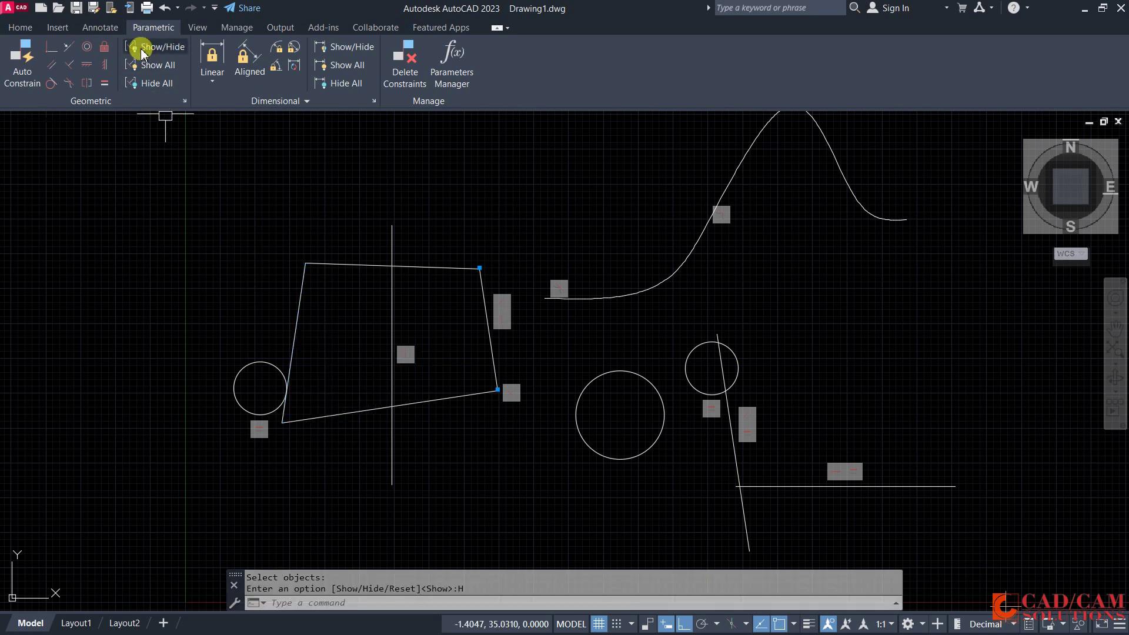
pyautogui.click(143, 88)
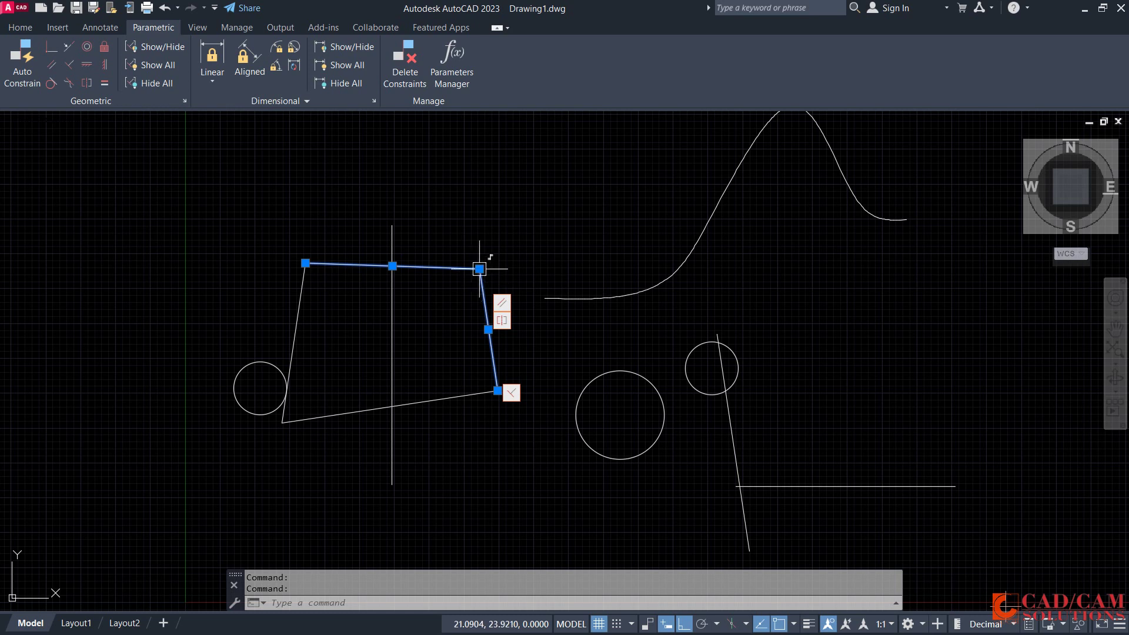
pyautogui.click(479, 269)
pyautogui.press('Escape')
pyautogui.press('Escape')
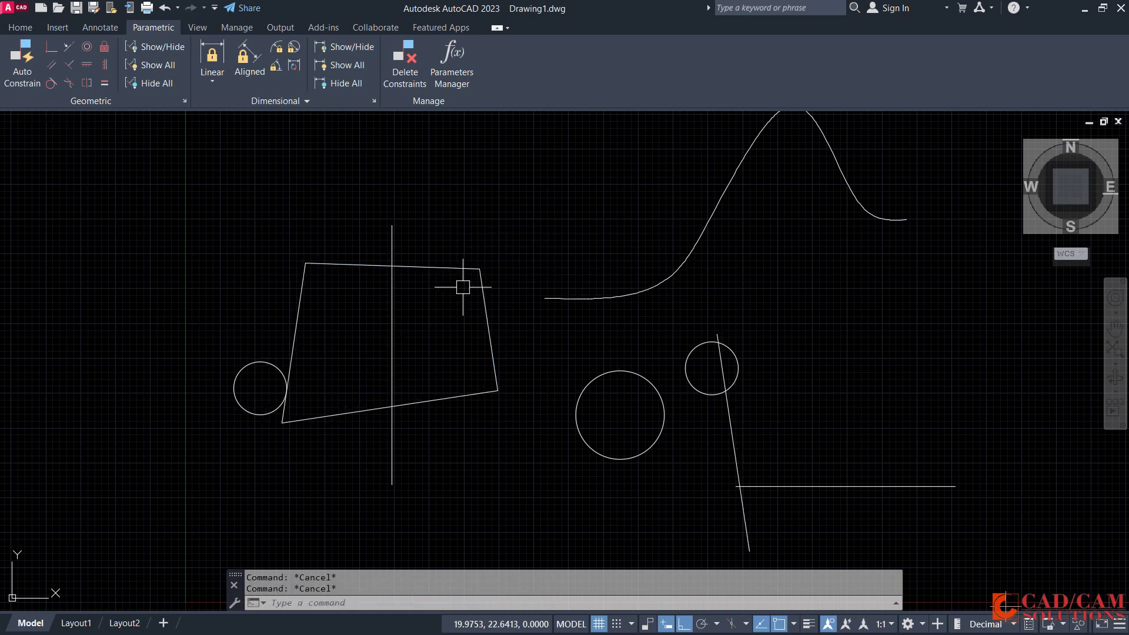
pyautogui.click(486, 329)
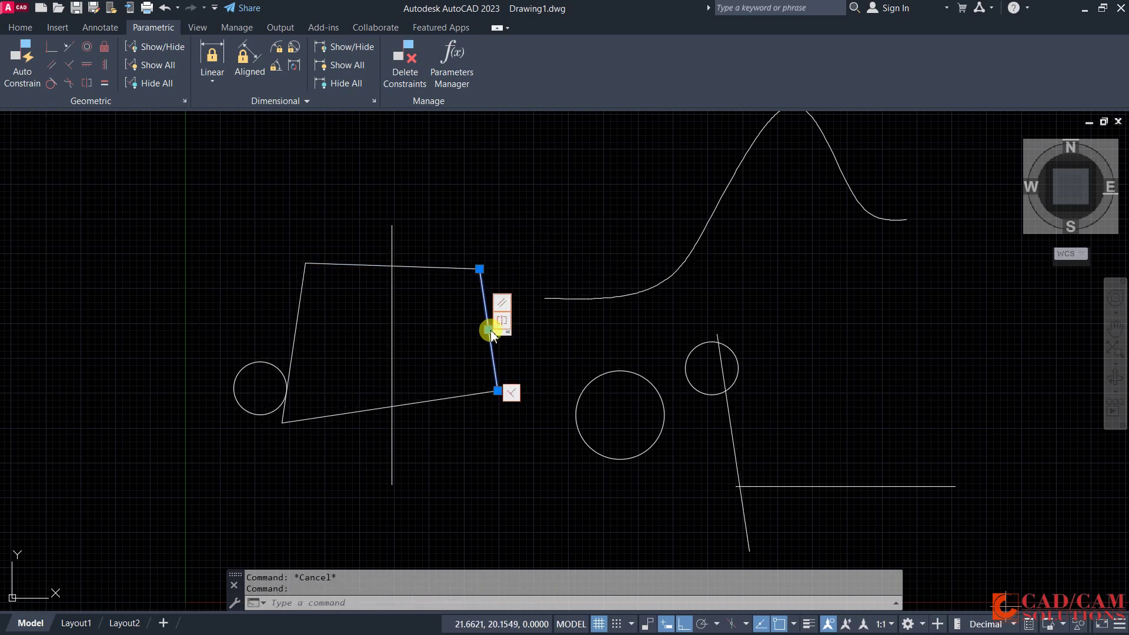
pyautogui.press('Escape')
pyautogui.click(154, 83)
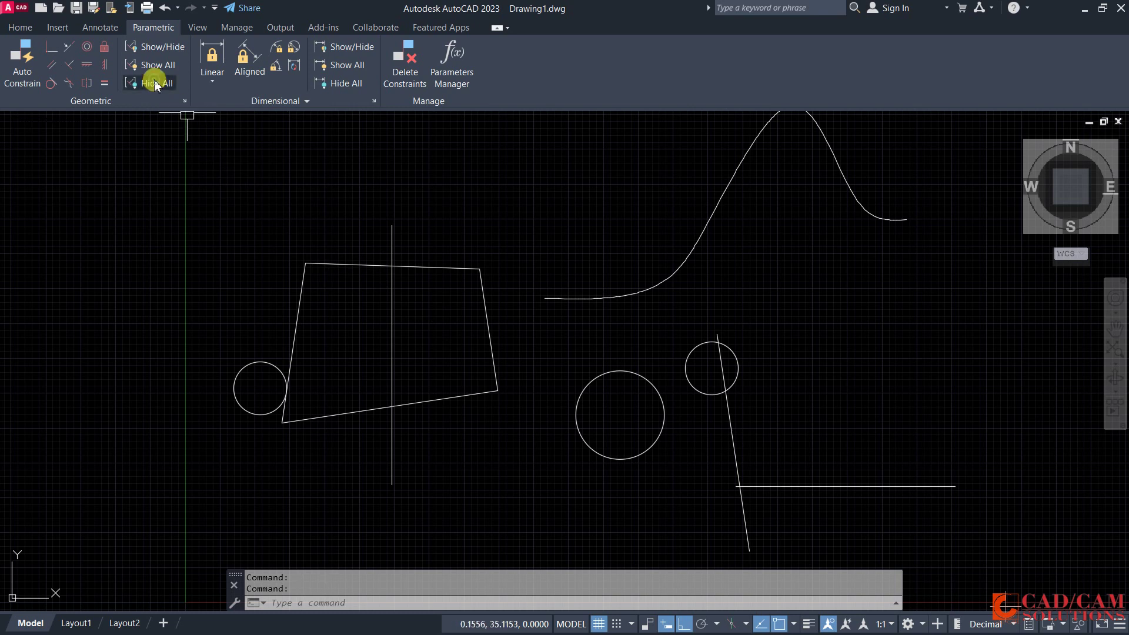
pyautogui.click(164, 73)
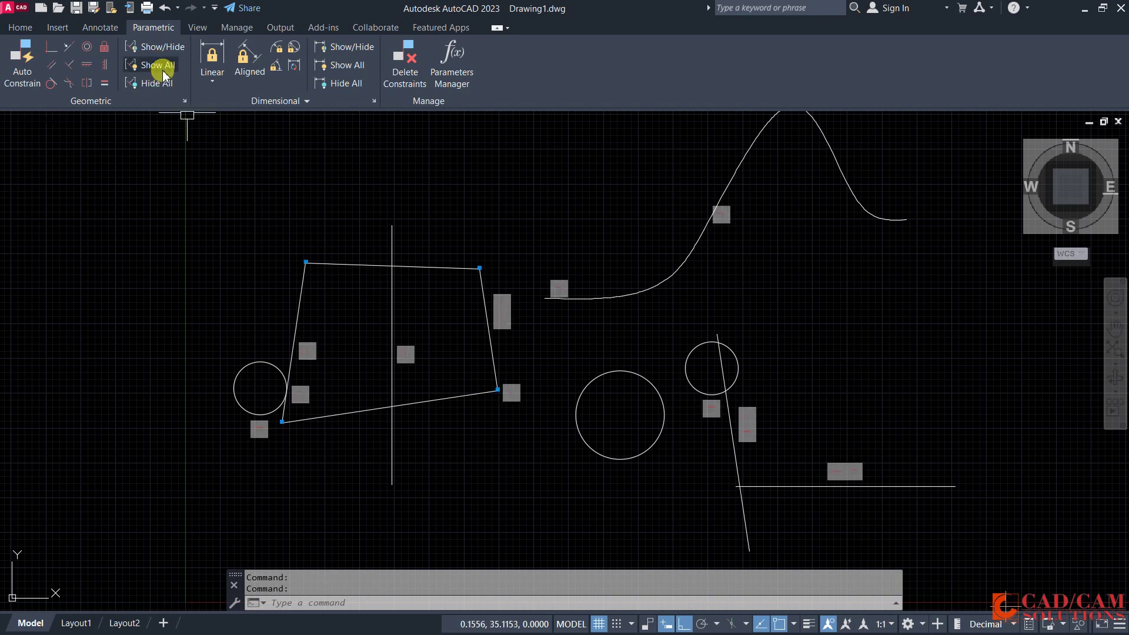
pyautogui.click(154, 83)
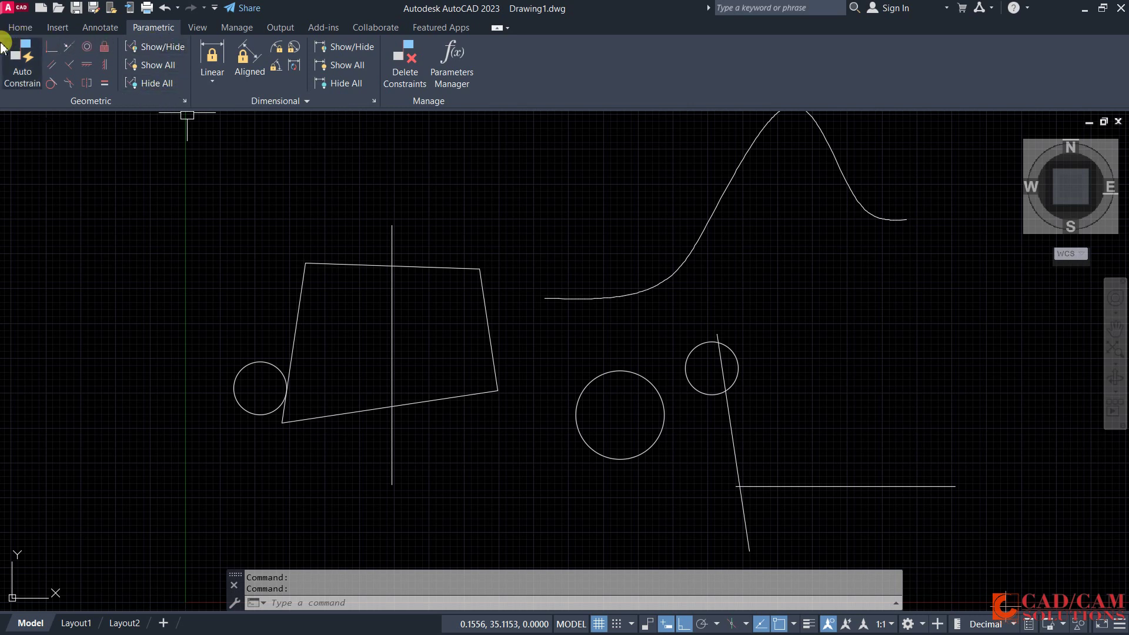
pyautogui.click(67, 62)
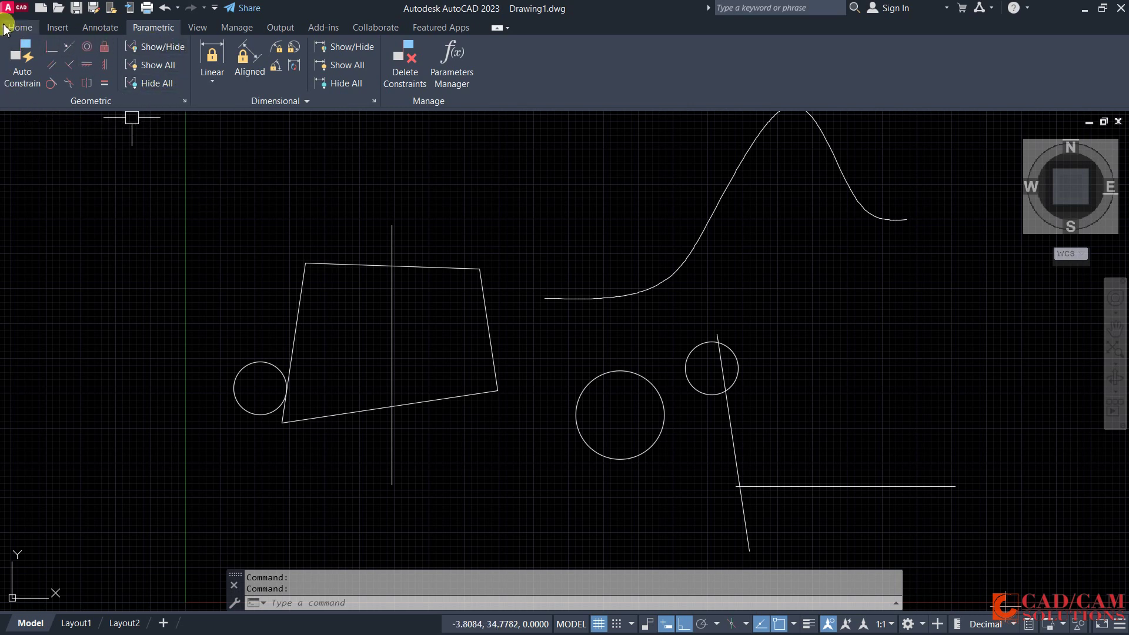
pyautogui.click(154, 65)
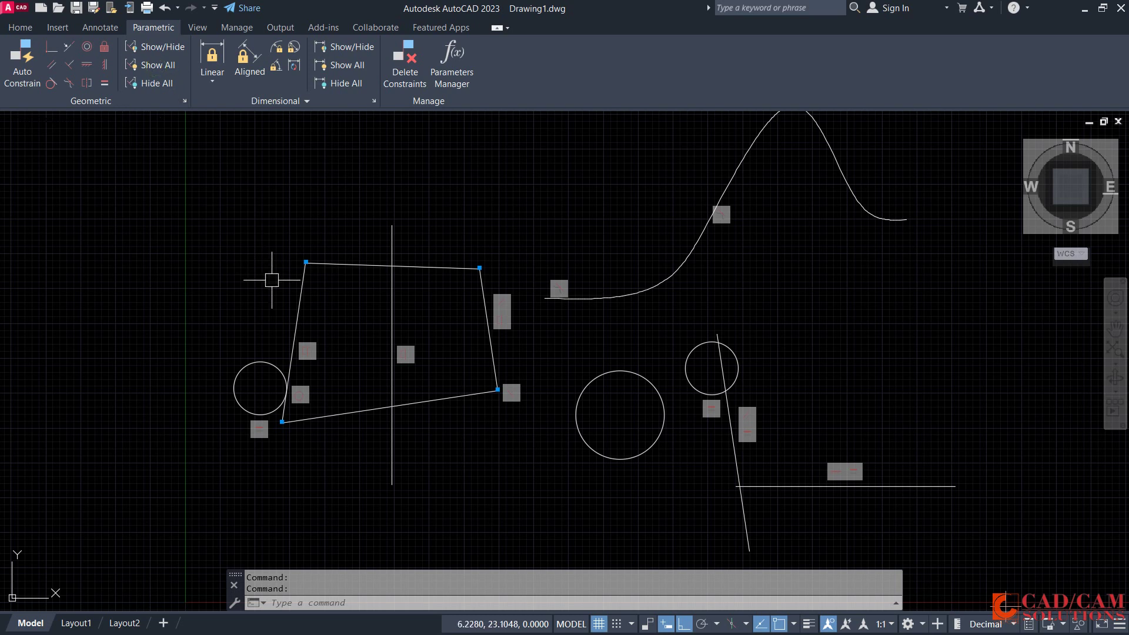
# Draw a new rectangle on the left side of the drawing
pyautogui.moveTo(272, 280); pyautogui.dragTo(472, 247, button='middle')
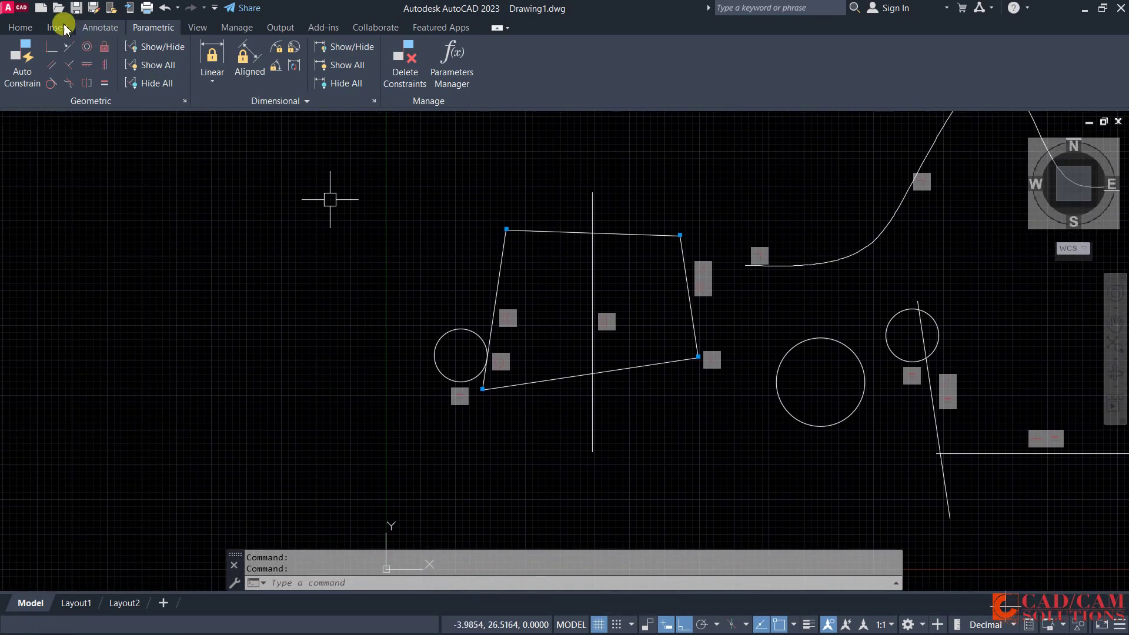
pyautogui.click(20, 27)
pyautogui.click(137, 47)
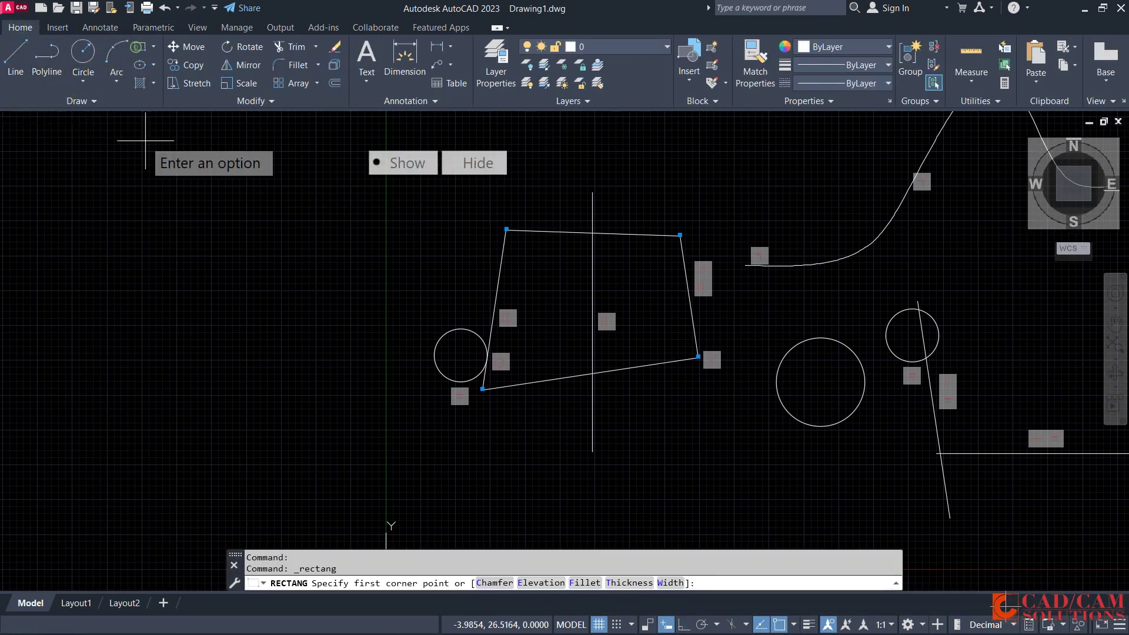
pyautogui.click(136, 228)
pyautogui.click(304, 379)
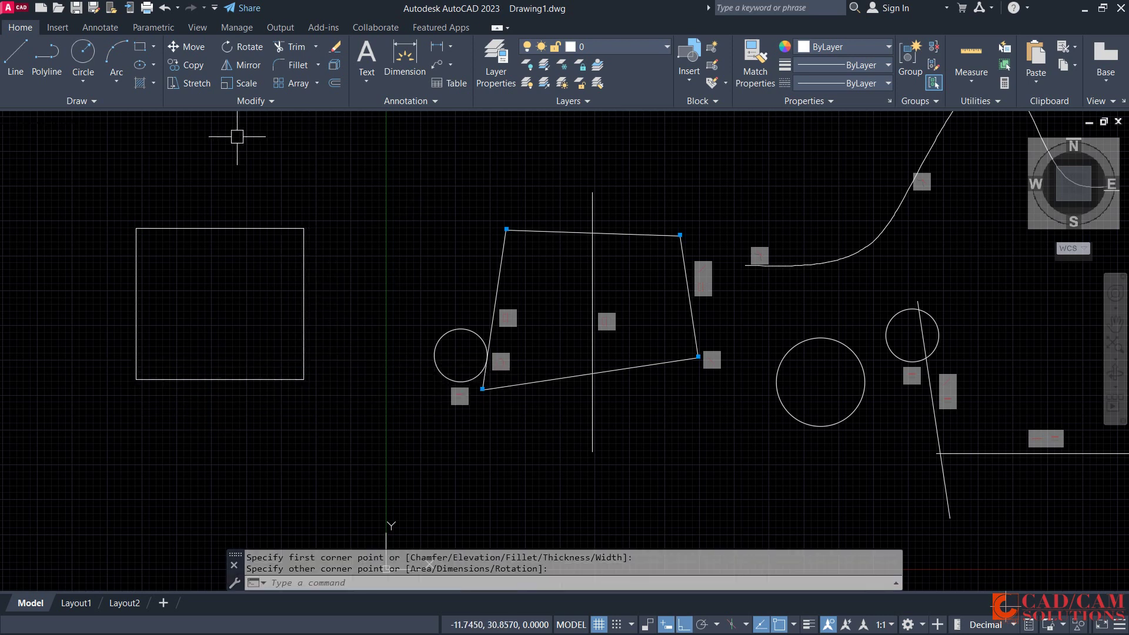
# Auto Constrain the new rectangle, check its four constraints, and pan to empty space below
pyautogui.click(153, 28)
pyautogui.click(347, 196)
pyautogui.click(264, 252)
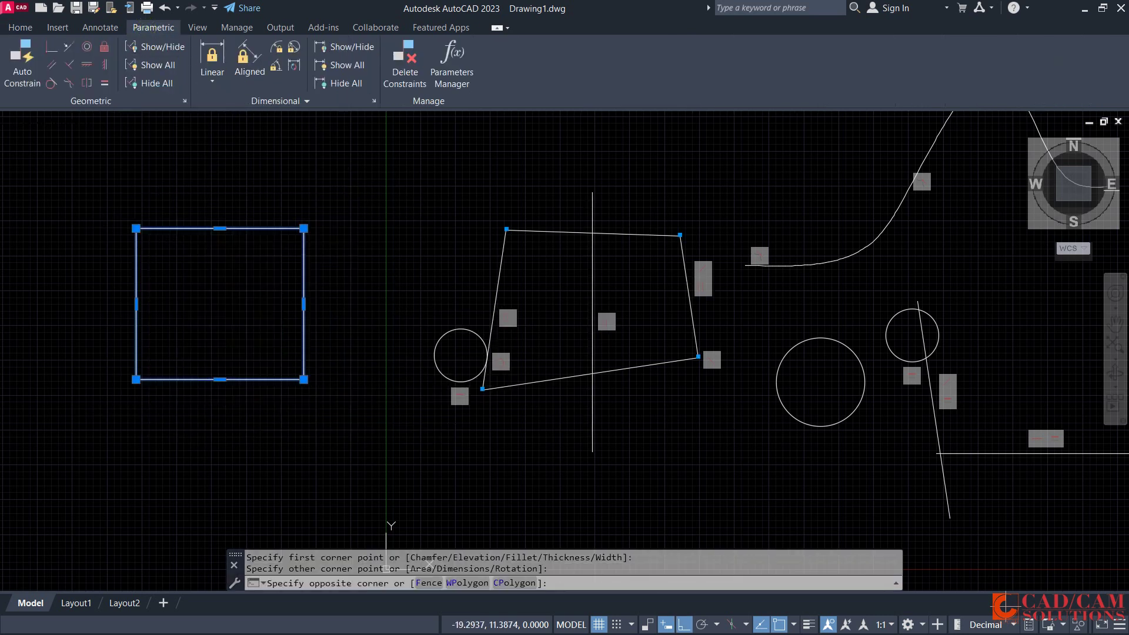
pyautogui.click(24, 58)
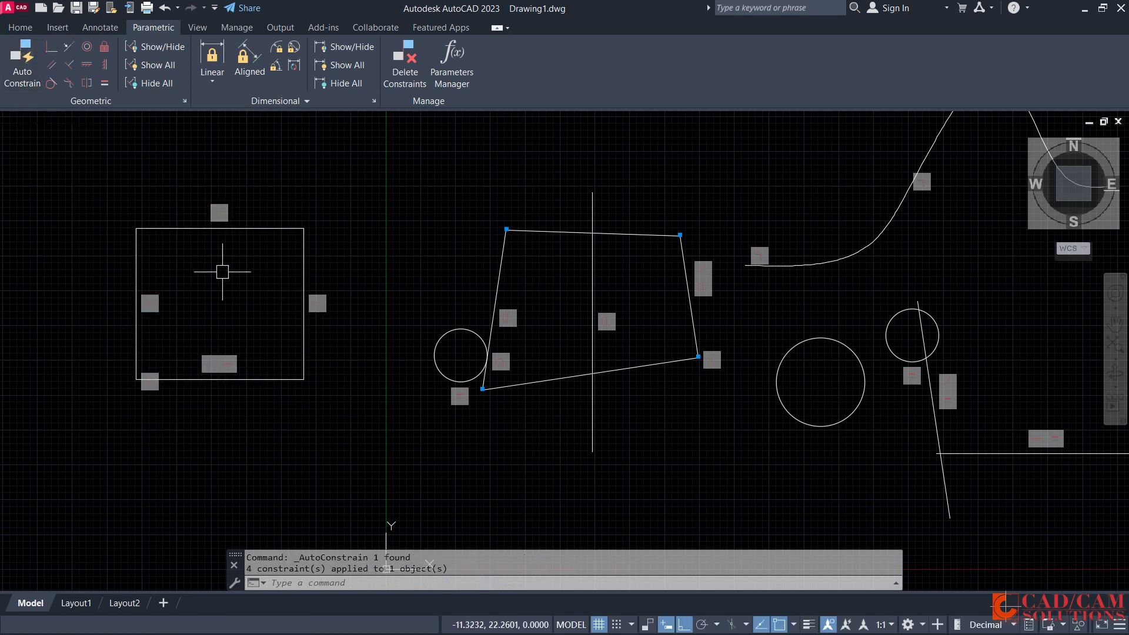
pyautogui.click(251, 229)
pyautogui.press('Escape')
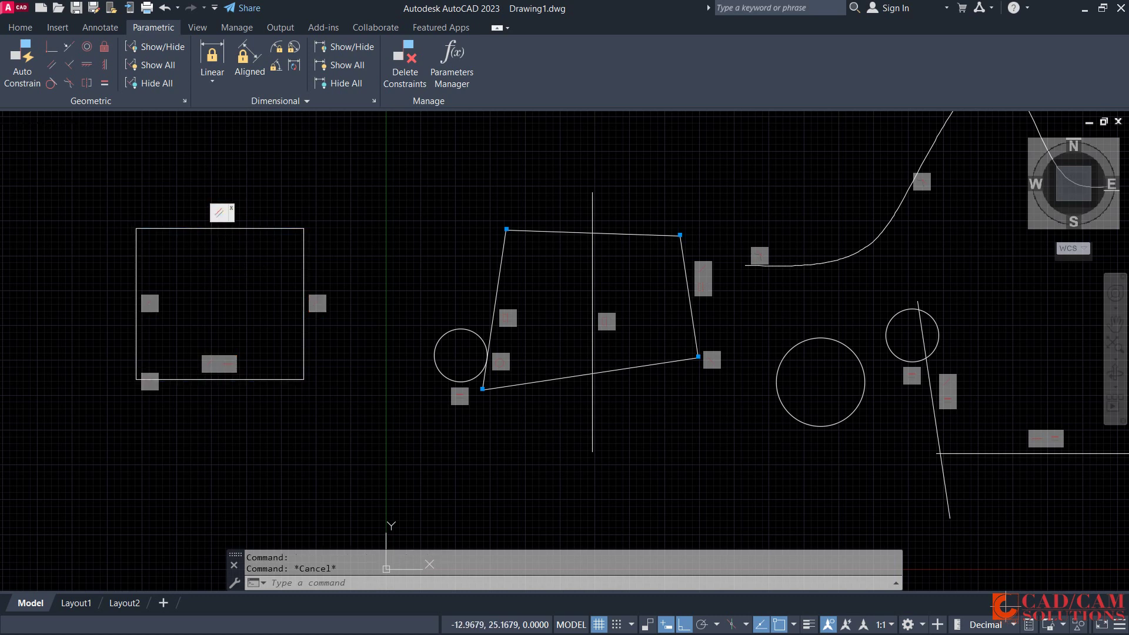
pyautogui.moveTo(265, 330); pyautogui.dragTo(333, 158, button='middle')
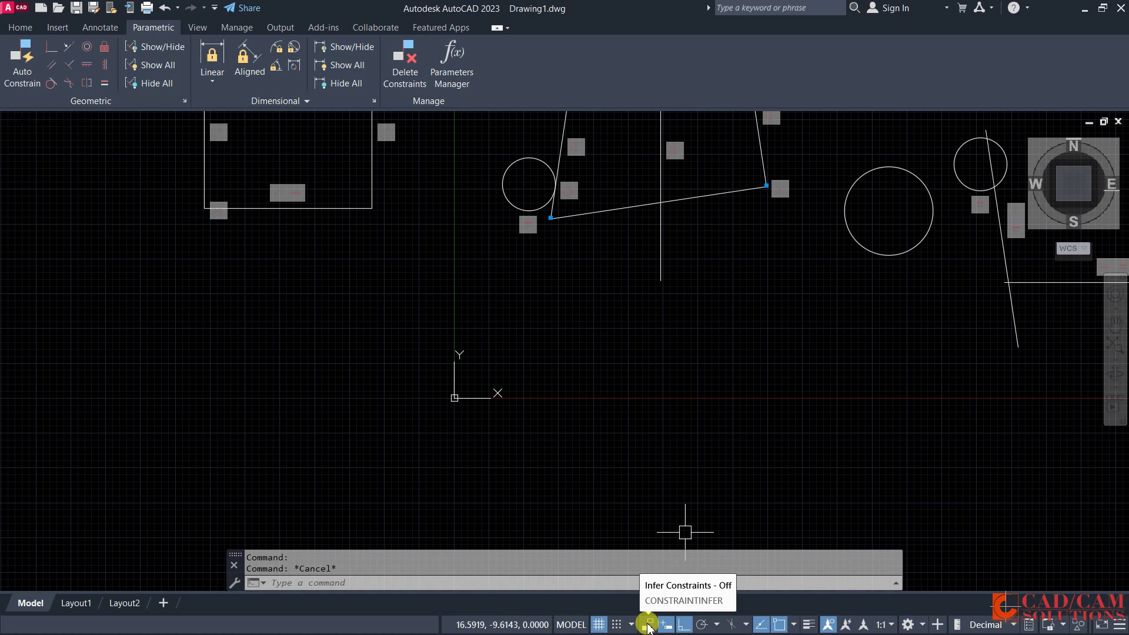
# Turn on Infer Constraints and draw a second rectangle below the shapes
pyautogui.click(648, 624)
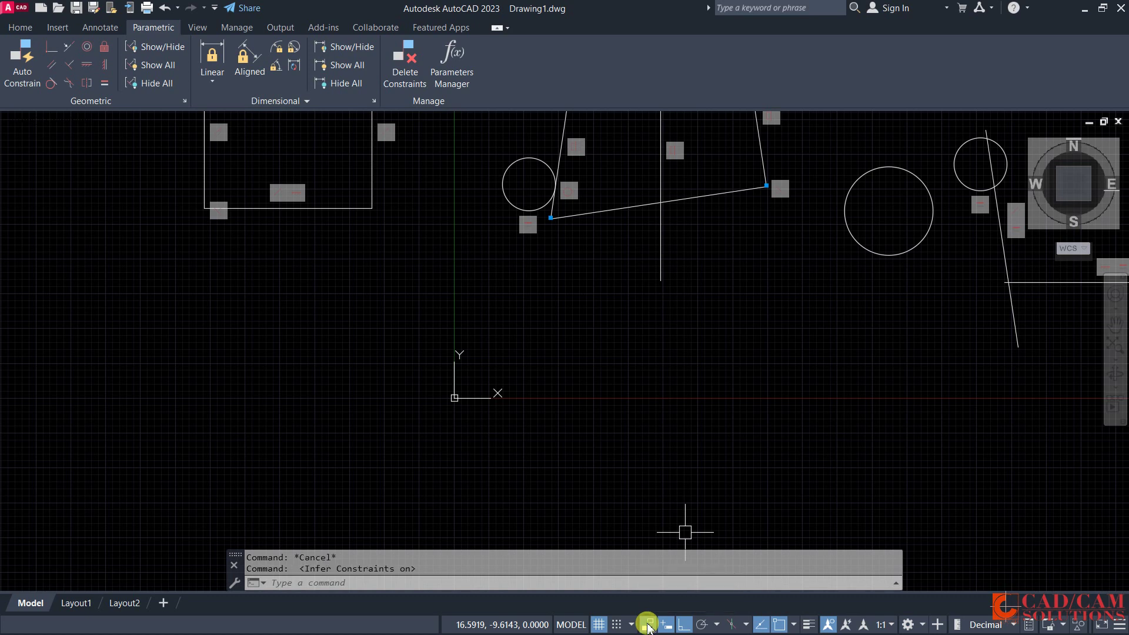
pyautogui.click(11, 29)
pyautogui.click(140, 47)
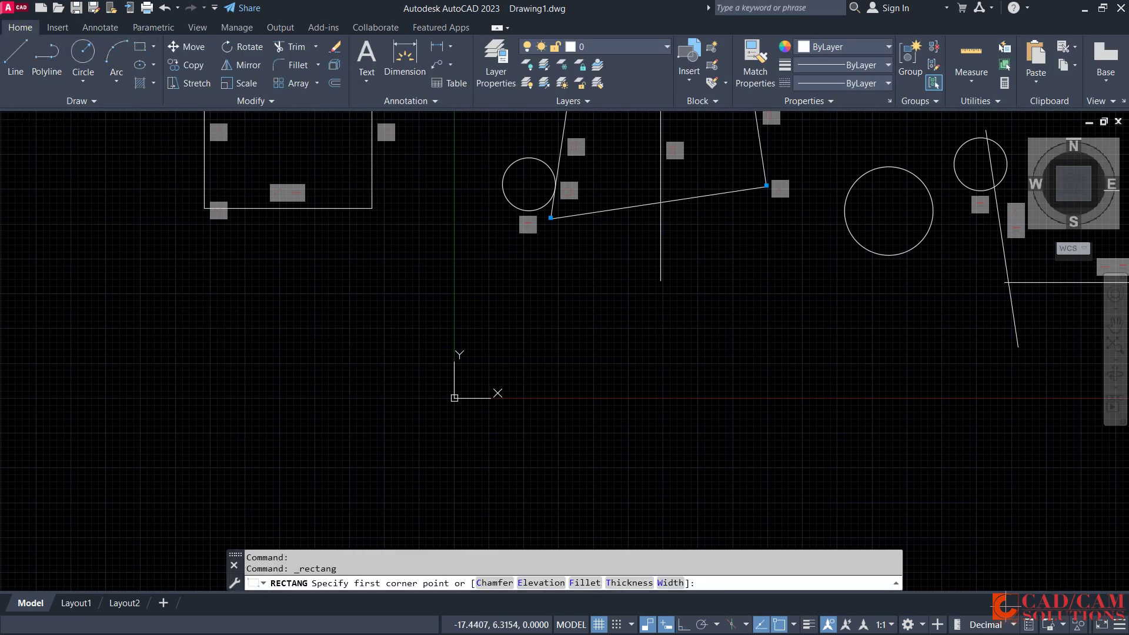
pyautogui.click(210, 310)
pyautogui.click(423, 438)
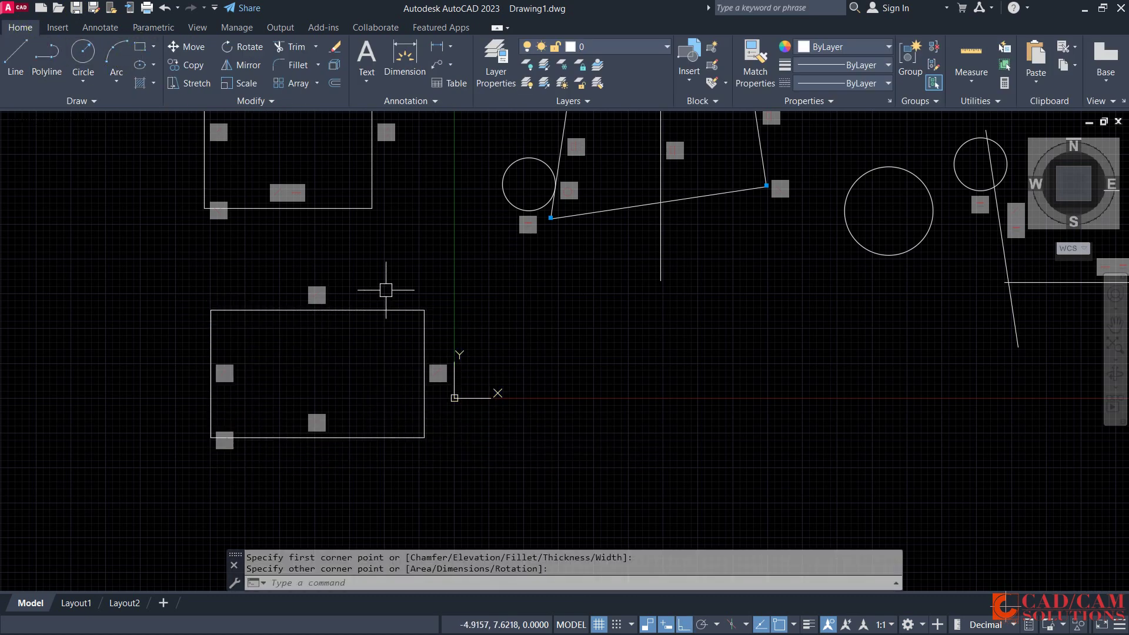
# Draw a right triangle with a horizontal top edge and a vertical right edge
pyautogui.click(14, 51)
pyautogui.click(530, 353)
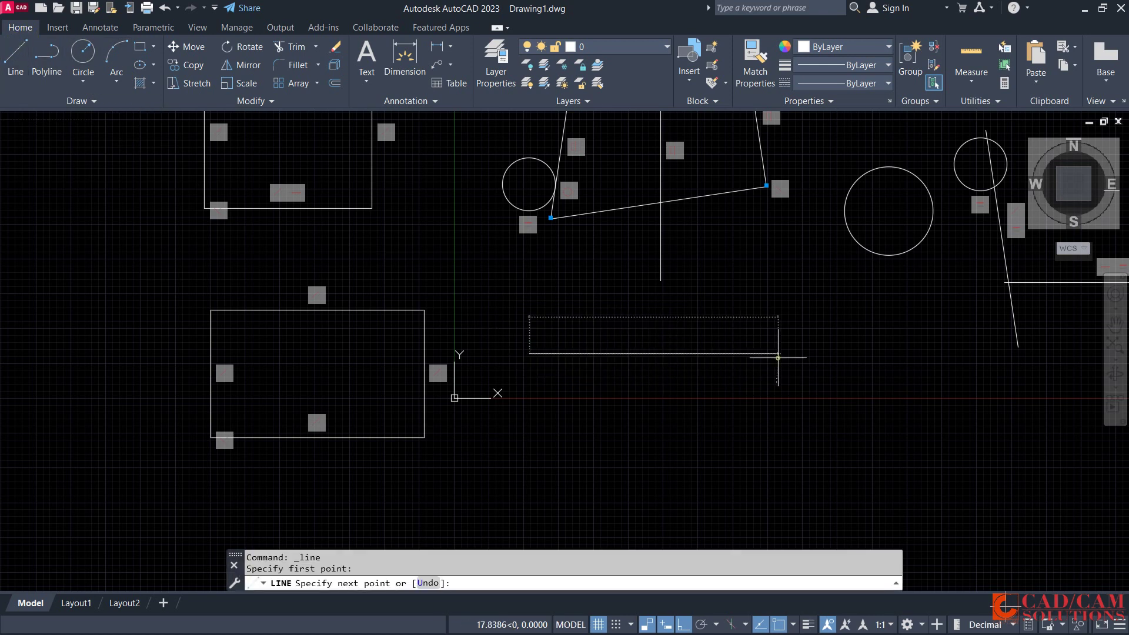
pyautogui.click(777, 354)
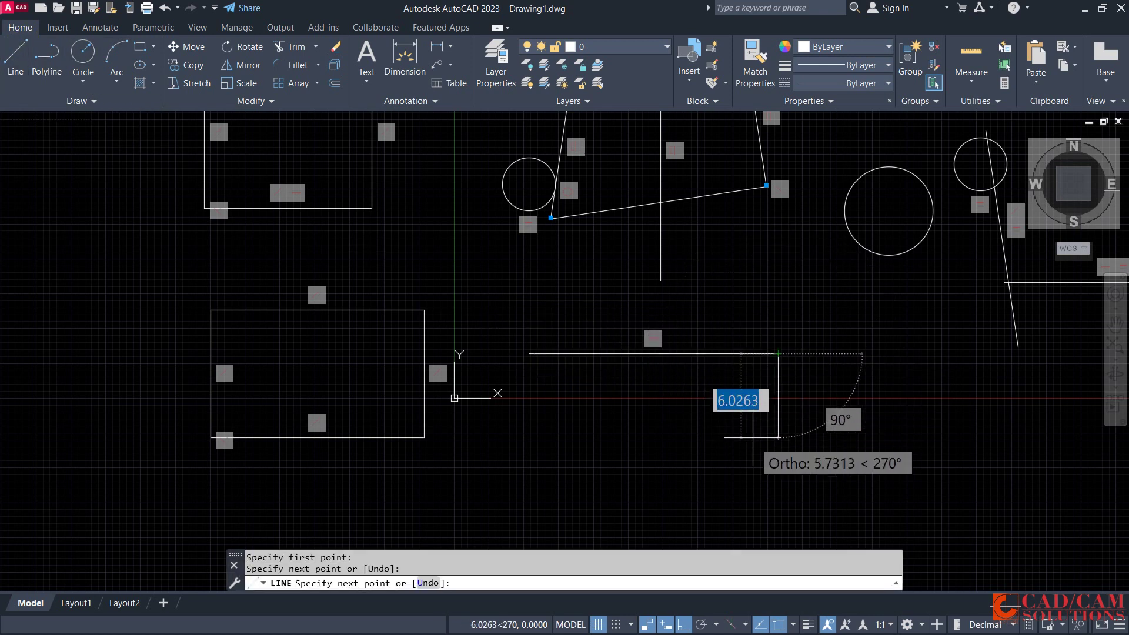
pyautogui.click(775, 488)
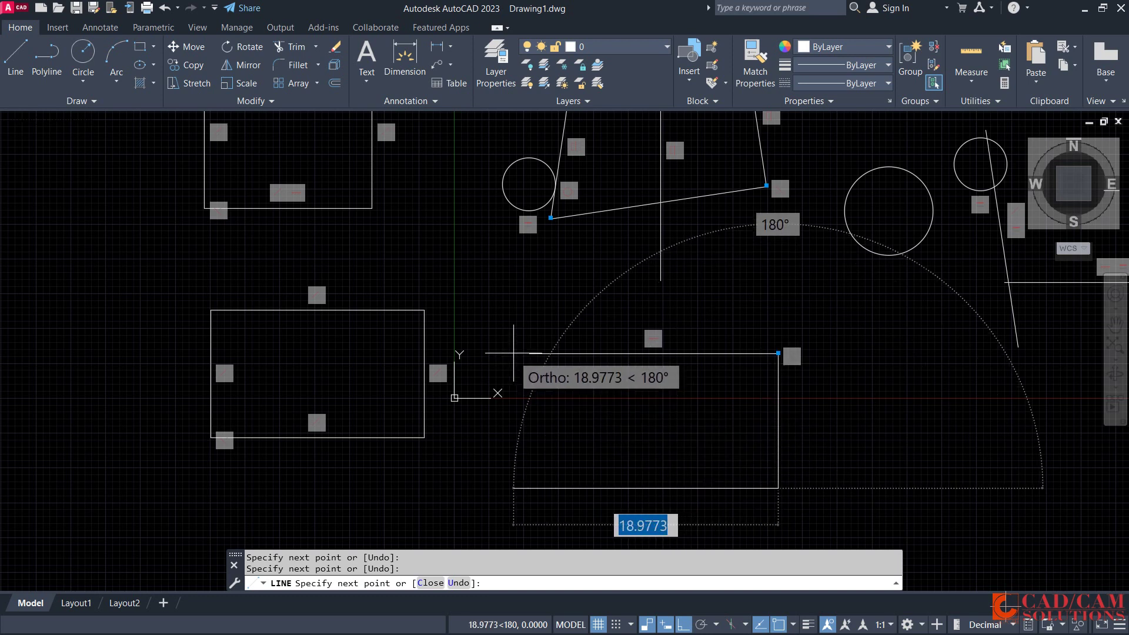
pyautogui.click(529, 353)
pyautogui.press('Escape')
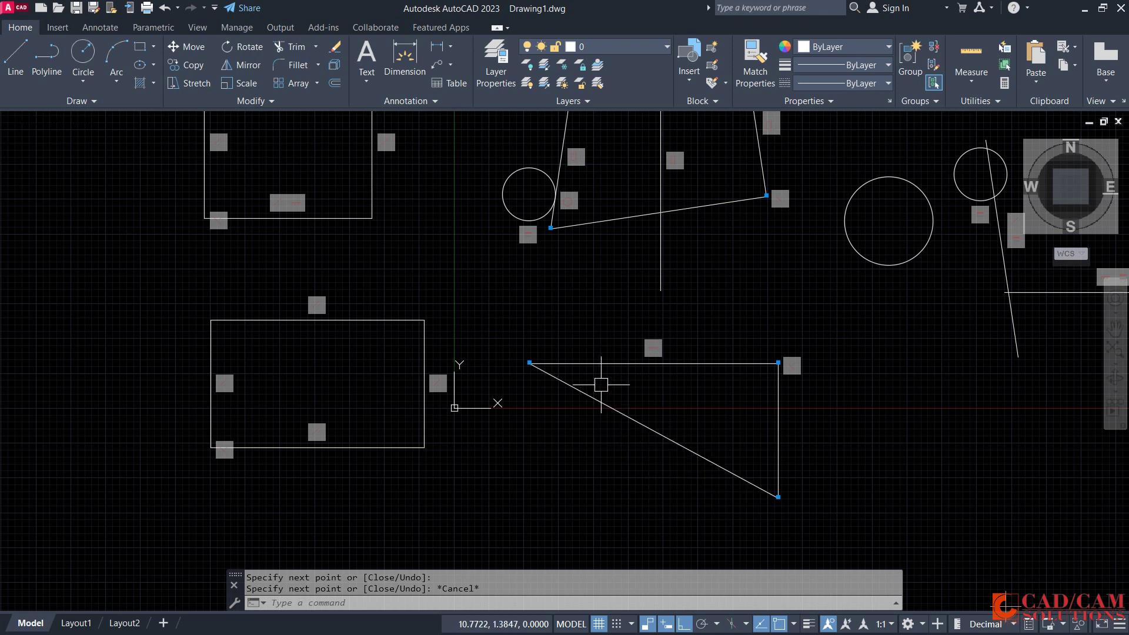
# Recentre the view on the new shapes and turn Infer Constraints off
pyautogui.moveTo(548, 351); pyautogui.dragTo(434, 411, button='middle')
pyautogui.scroll(2, 448, 403)
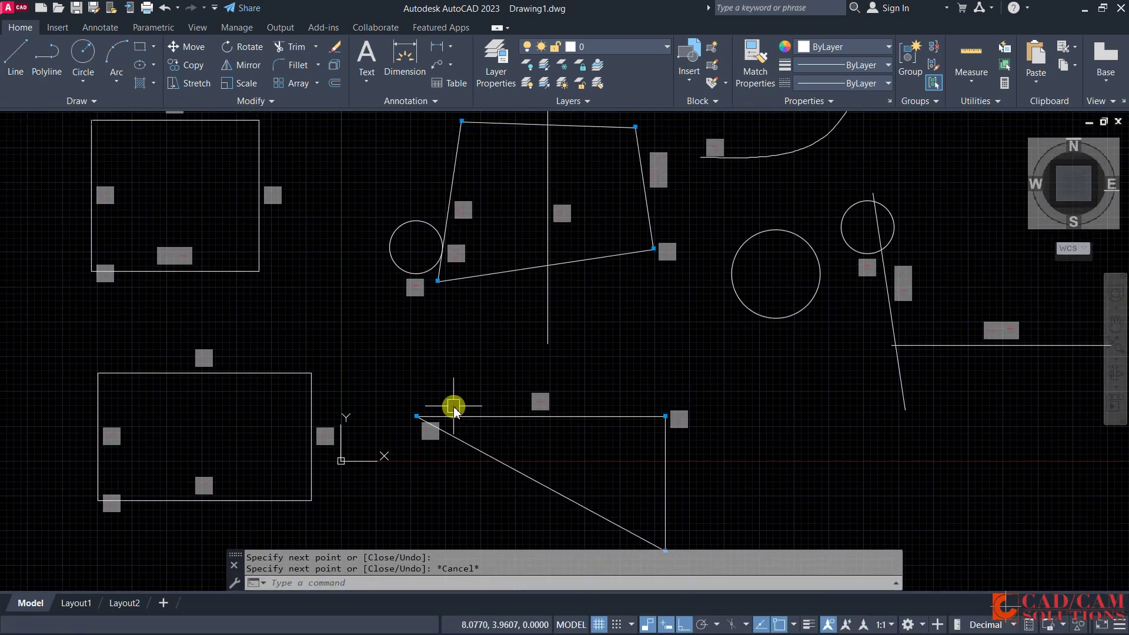
pyautogui.scroll(1, 454, 405)
pyautogui.scroll(-2, 453, 410)
pyautogui.scroll(-2, 453, 404)
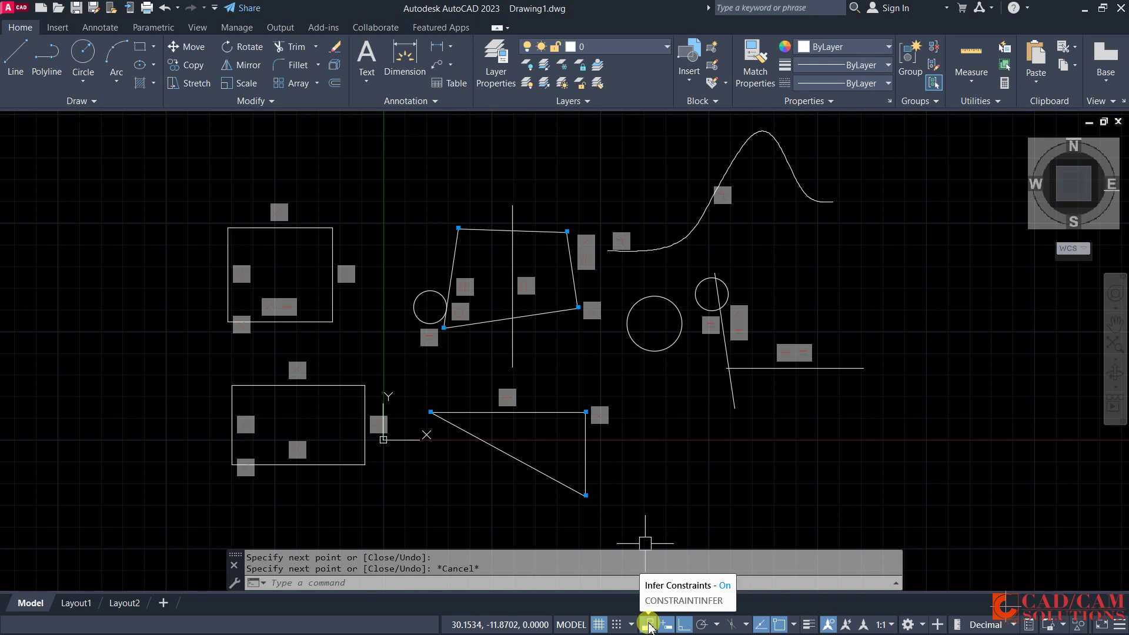
pyautogui.click(649, 624)
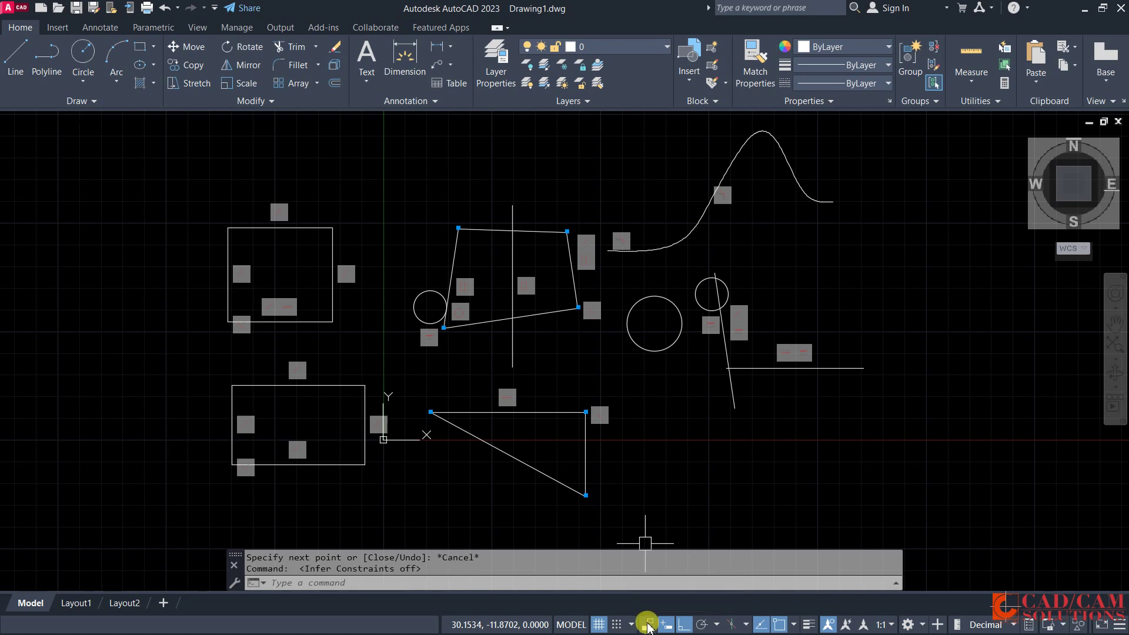
pyautogui.click(153, 27)
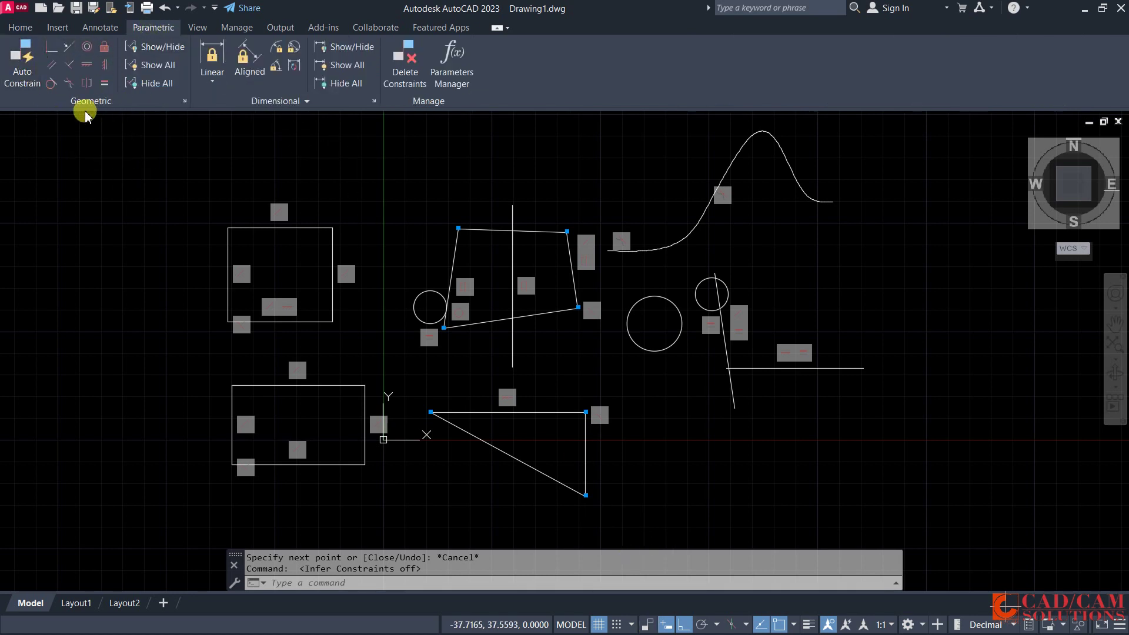
pyautogui.click(156, 84)
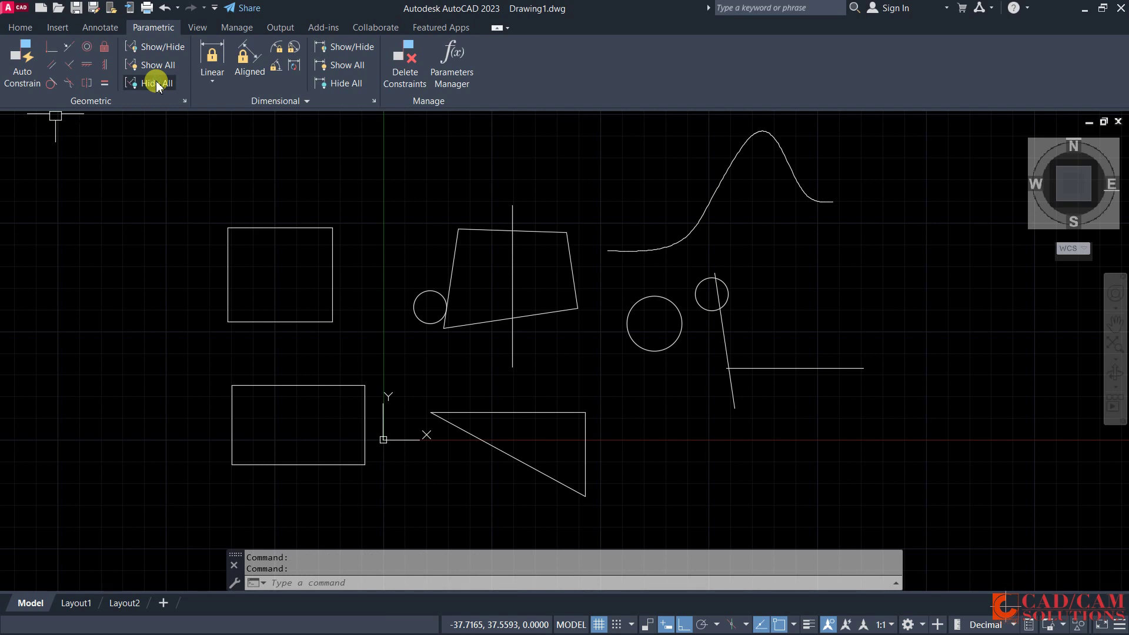
pyautogui.click(153, 63)
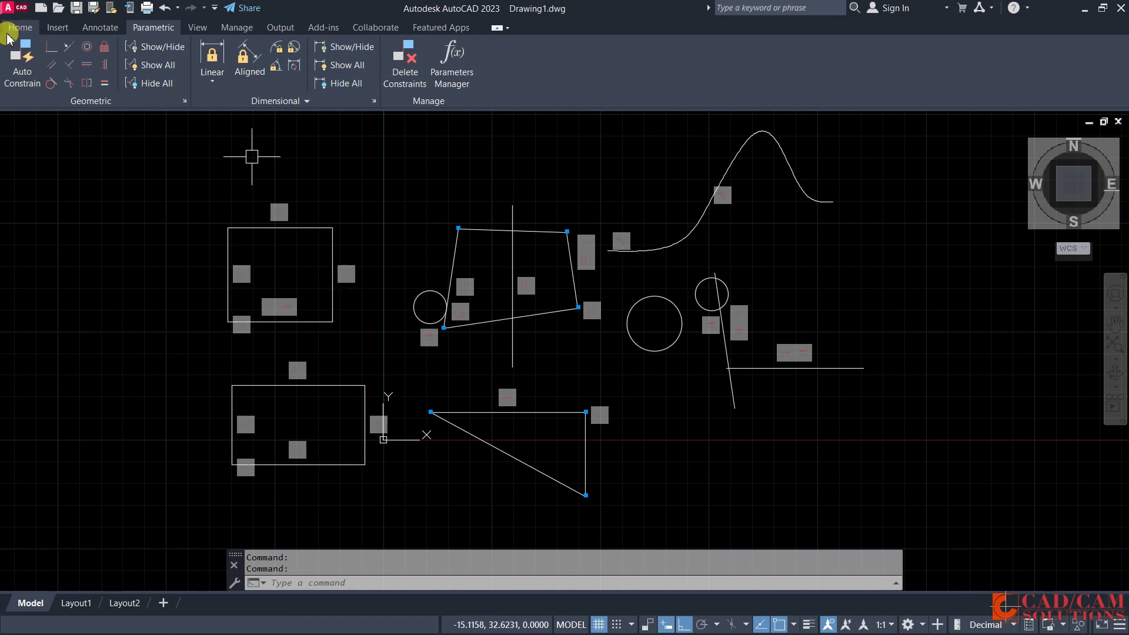
# Add a linear width constraint d1 = 12 across the rectangle's top edge
pyautogui.click(196, 82)
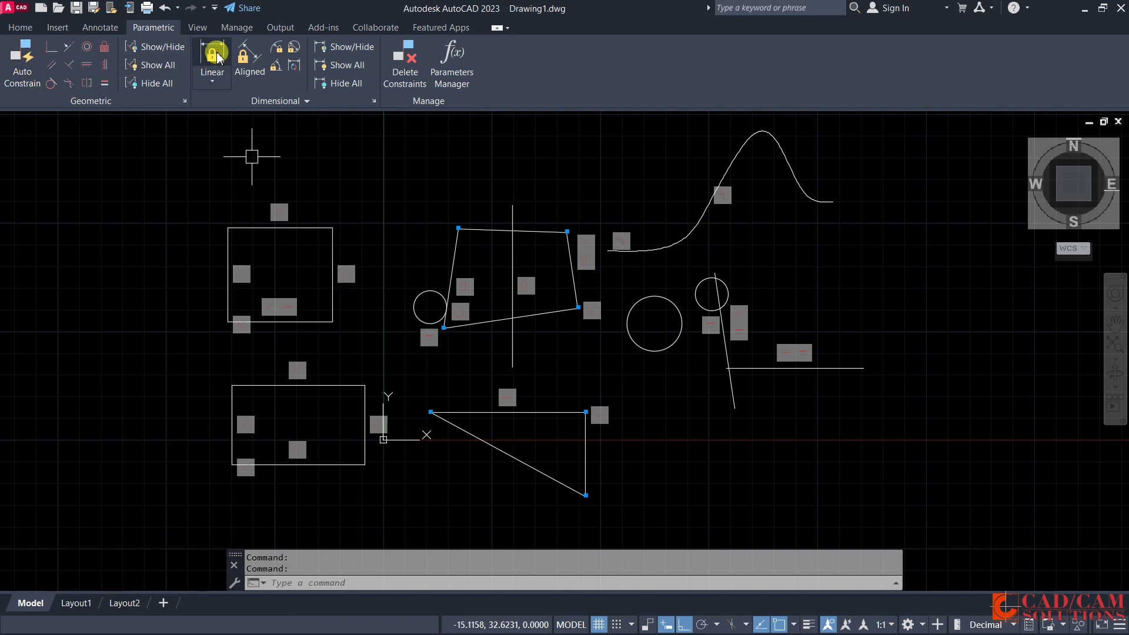
pyautogui.click(228, 227)
pyautogui.click(332, 228)
pyautogui.click(312, 185)
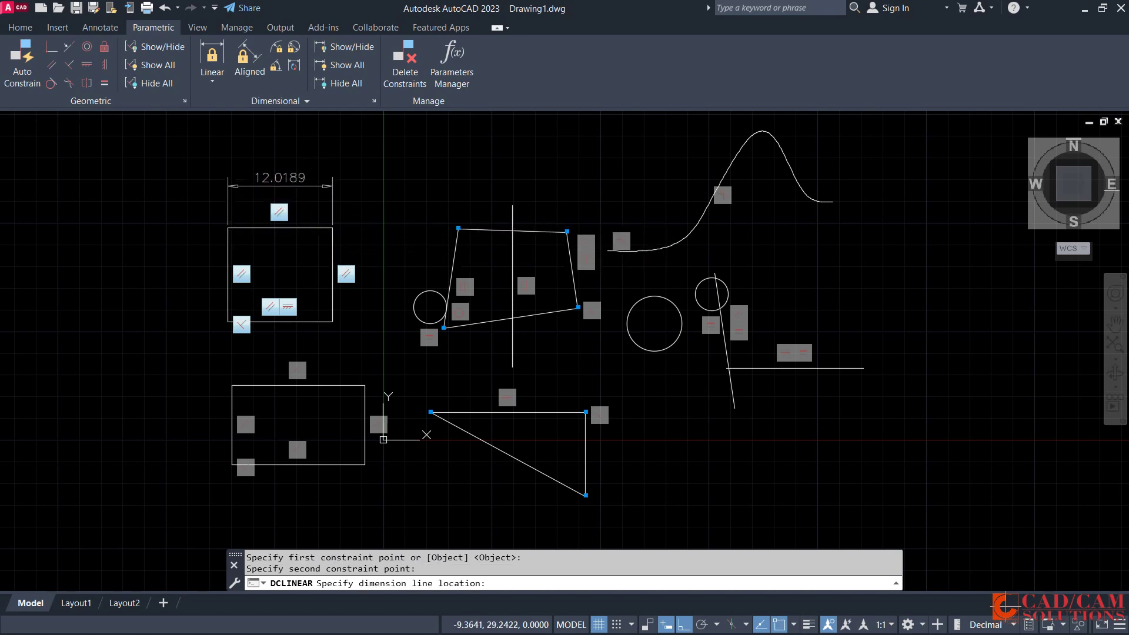
pyautogui.write('12')
pyautogui.press('Return')
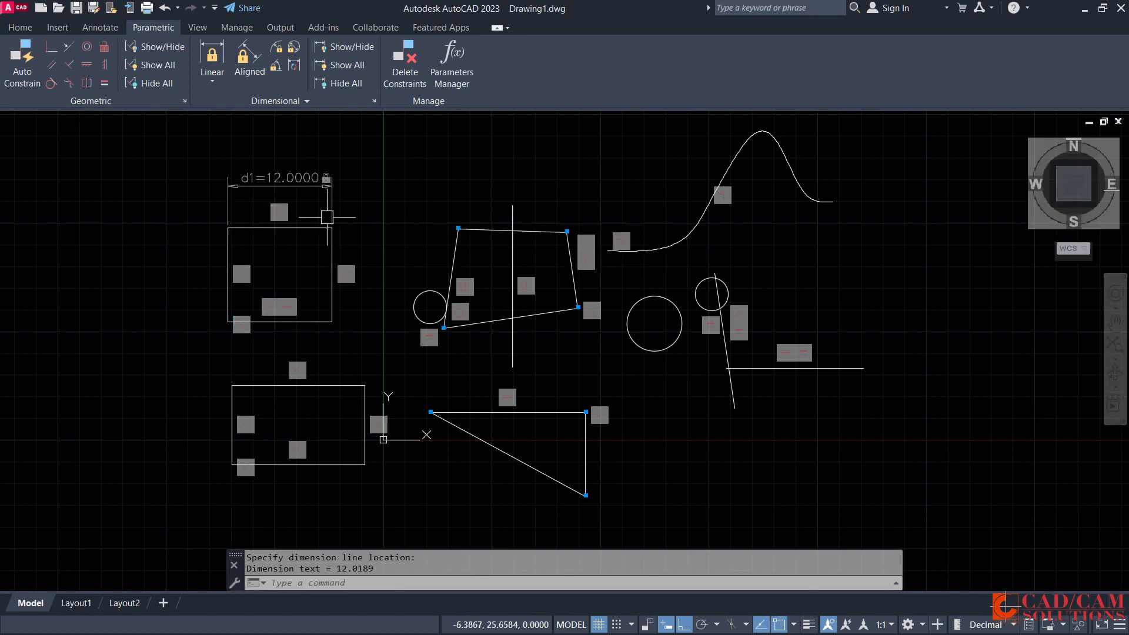
pyautogui.scroll(4, 326, 217)
# Shift the constrained rectangle right and stretch its bottom edge downward
pyautogui.click(340, 255)
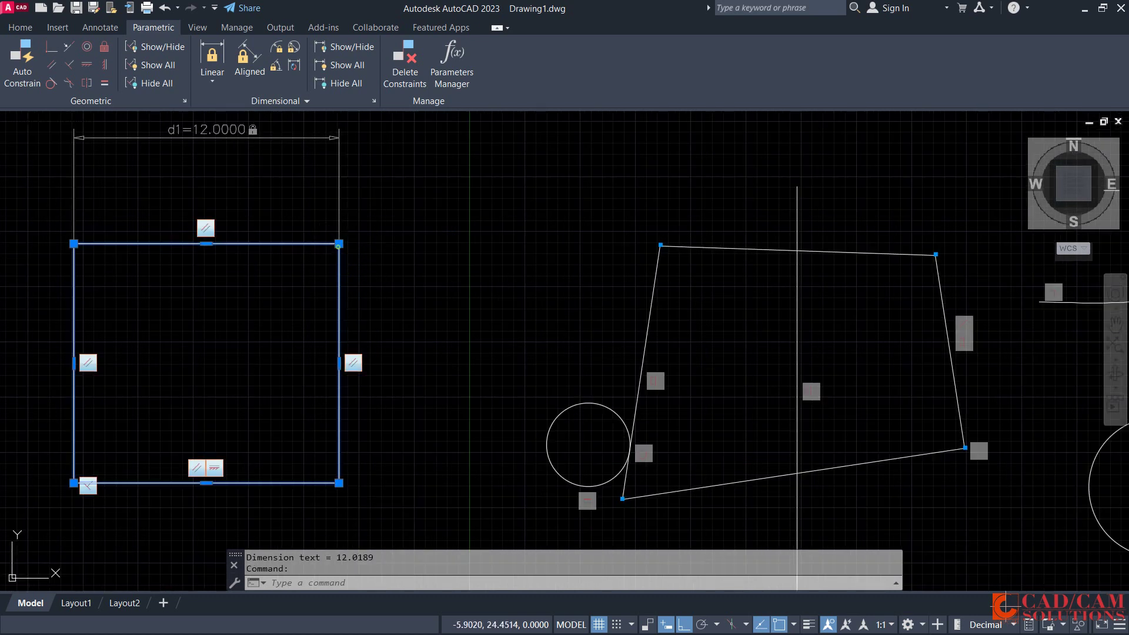
pyautogui.click(338, 244)
pyautogui.click(376, 243)
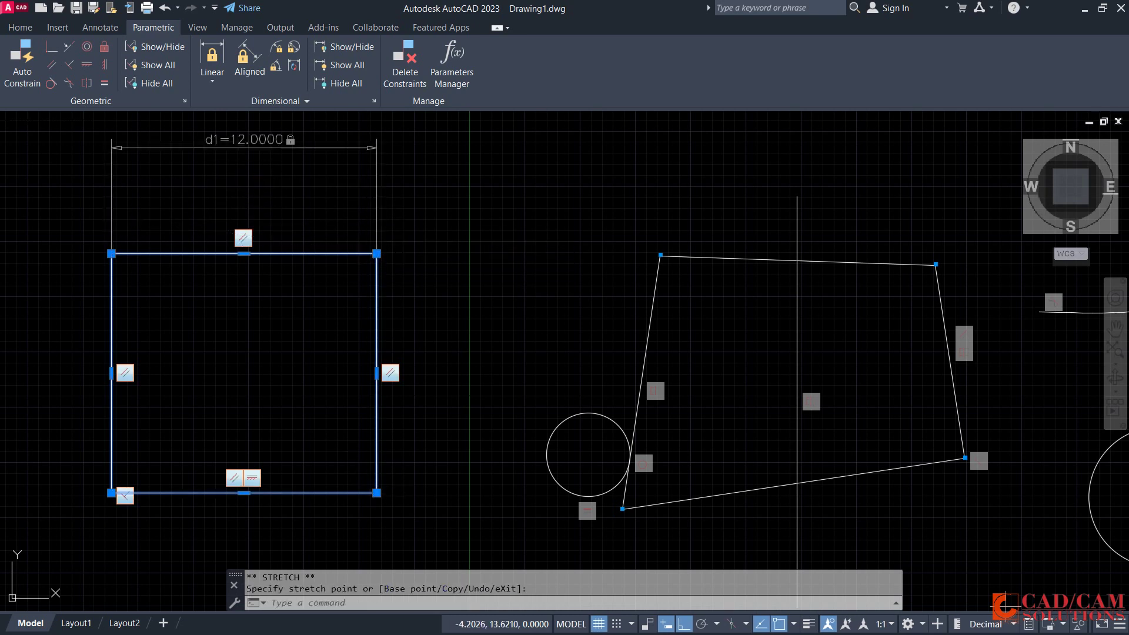
pyautogui.click(376, 493)
pyautogui.click(375, 552)
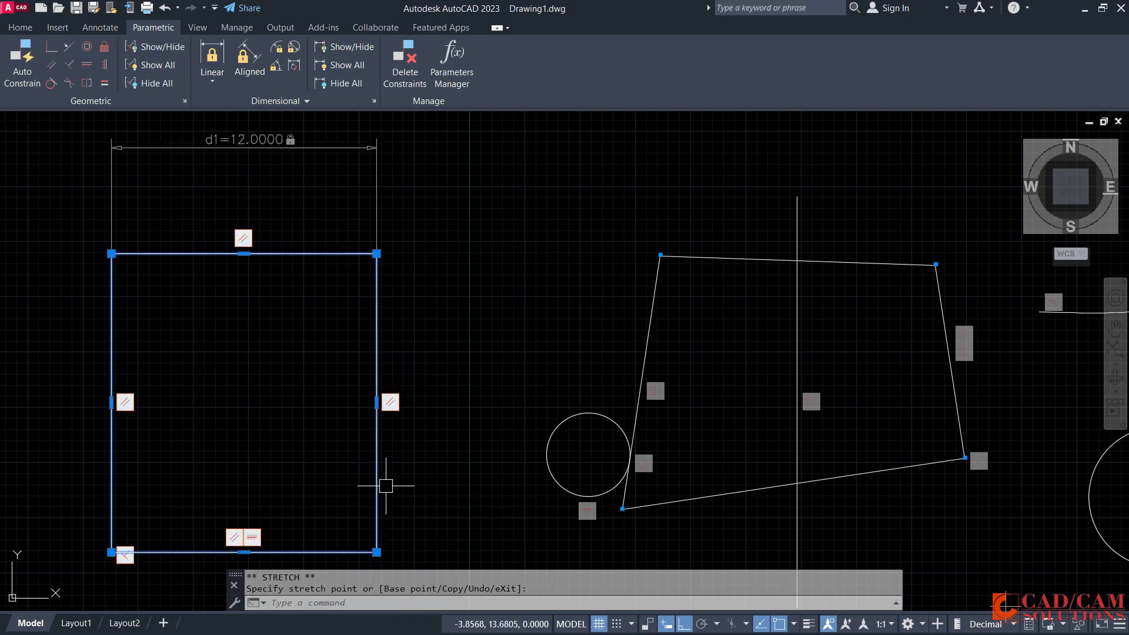
# Choose the Horizontal dimension constraint from the Linear dropdown
pyautogui.click(216, 81)
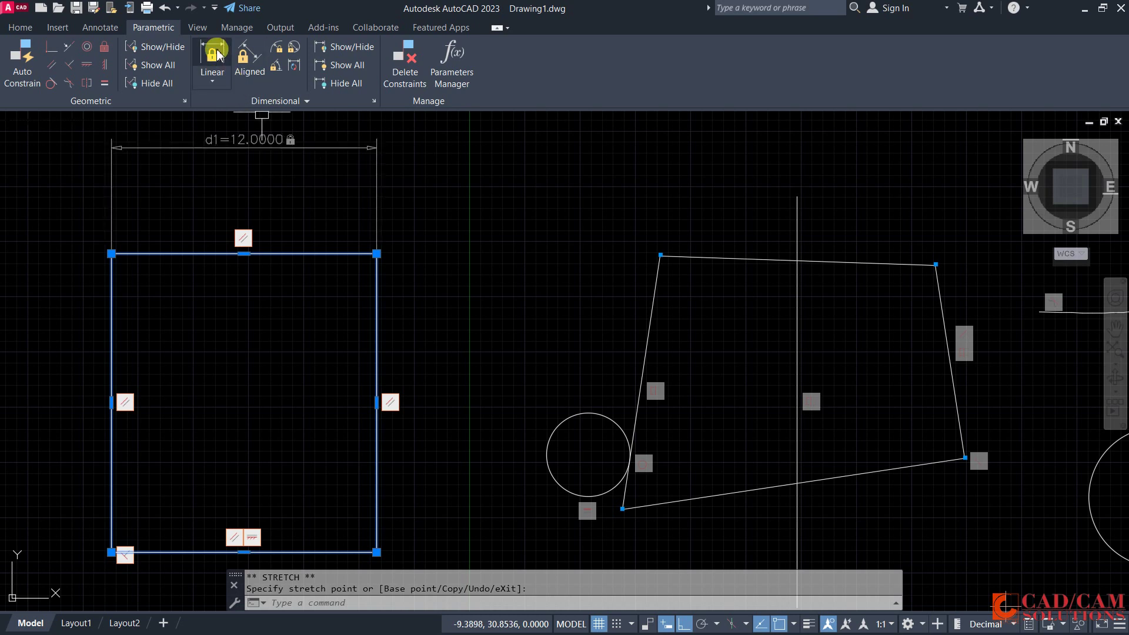
pyautogui.click(218, 81)
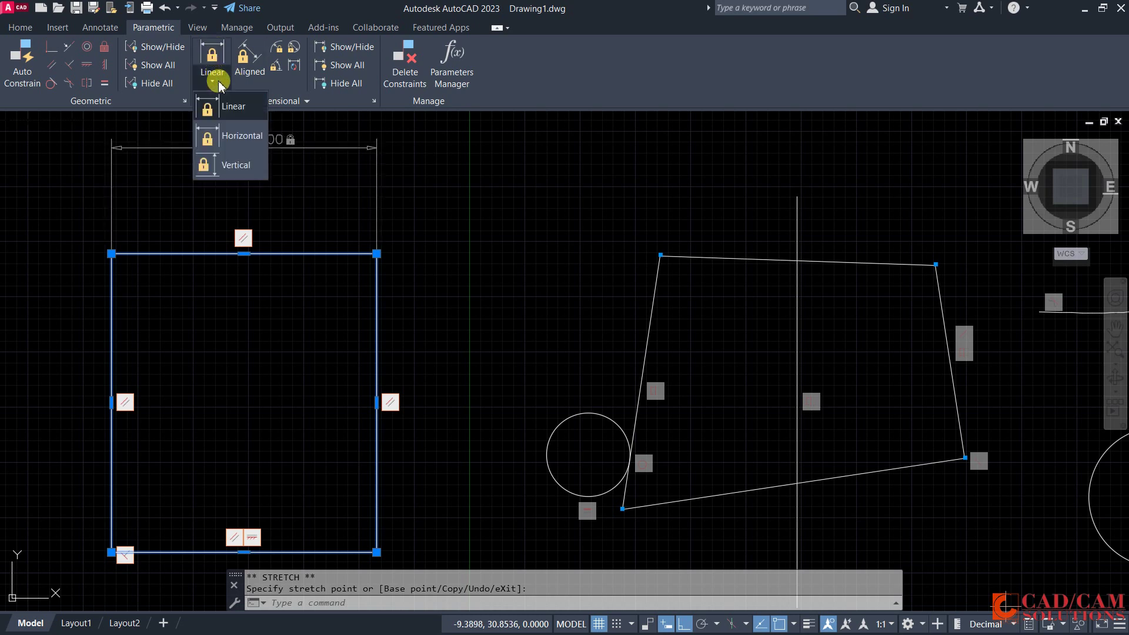
pyautogui.click(229, 134)
pyautogui.scroll(-2, 533, 313)
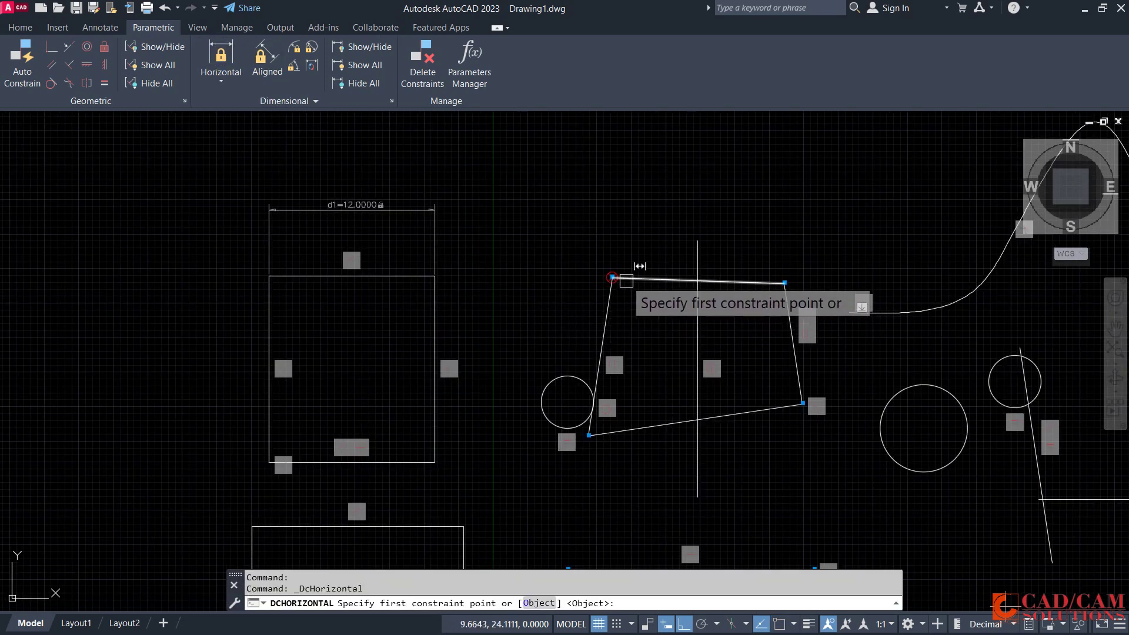
# Lock the quadrilateral's top edge at d2 = 12.5 with the horizontal constraint
pyautogui.click(625, 280)
pyautogui.click(785, 282)
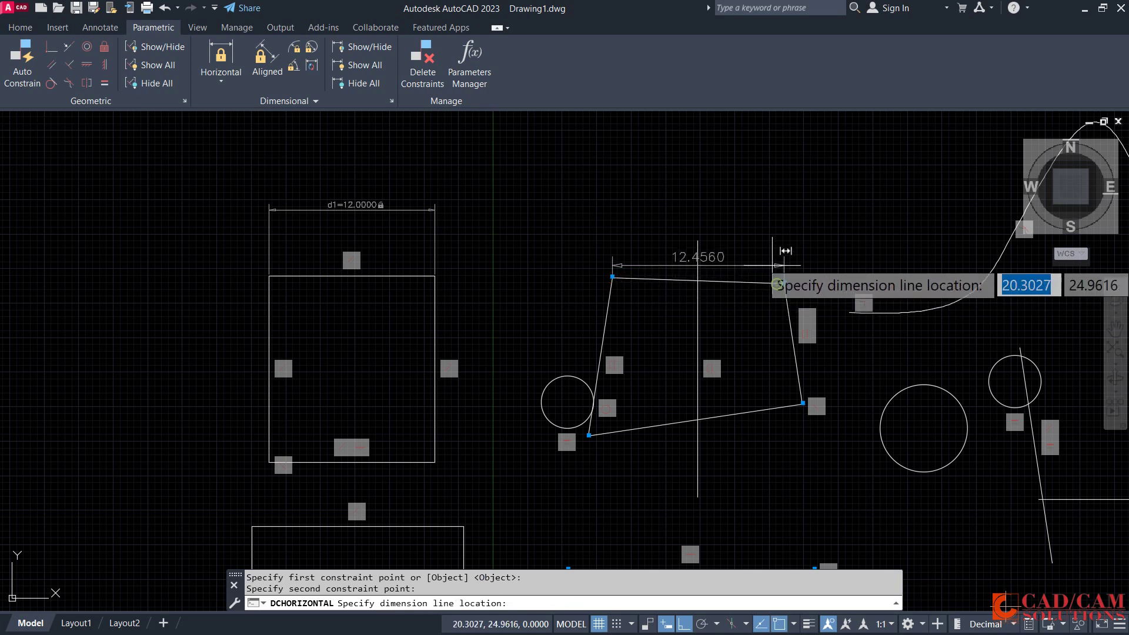
pyautogui.click(761, 235)
pyautogui.write('1')
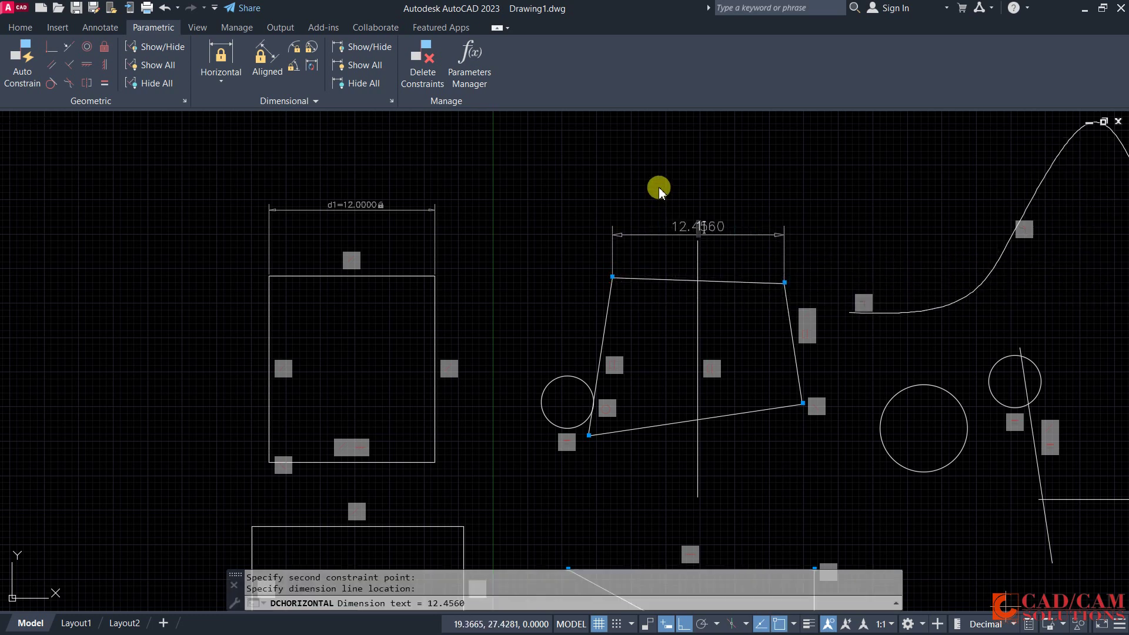
pyautogui.write('2.5')
pyautogui.press('Return')
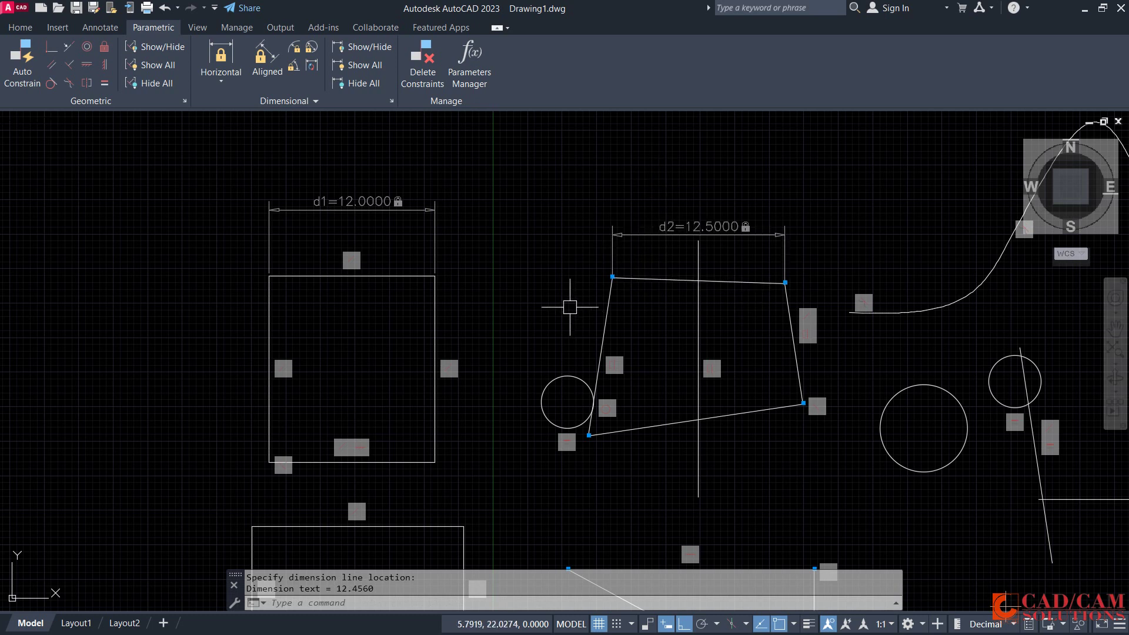
# Add a vertical constraint d3 = 13.5 on the left rectangle's right edge
pyautogui.click(221, 81)
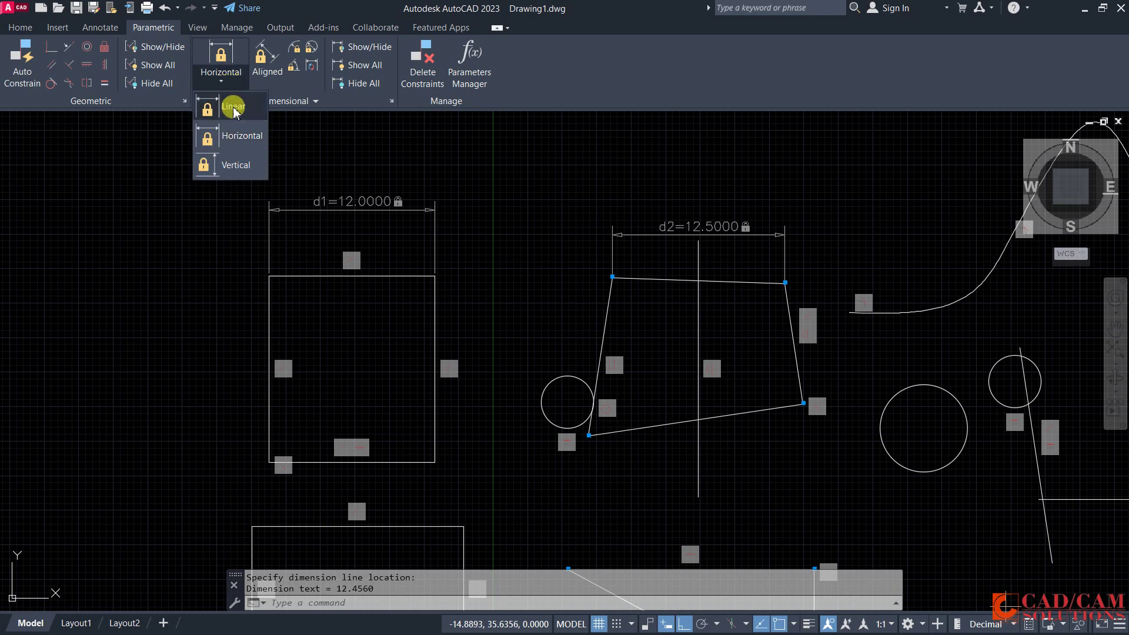
pyautogui.click(238, 165)
pyautogui.click(435, 275)
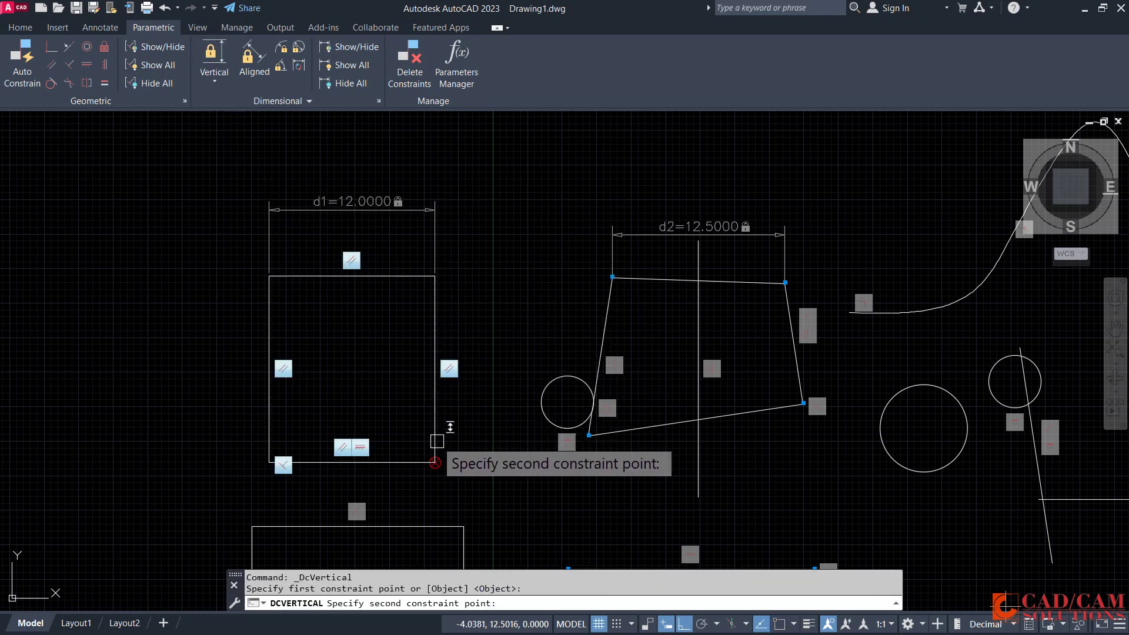
pyautogui.click(435, 462)
pyautogui.click(484, 430)
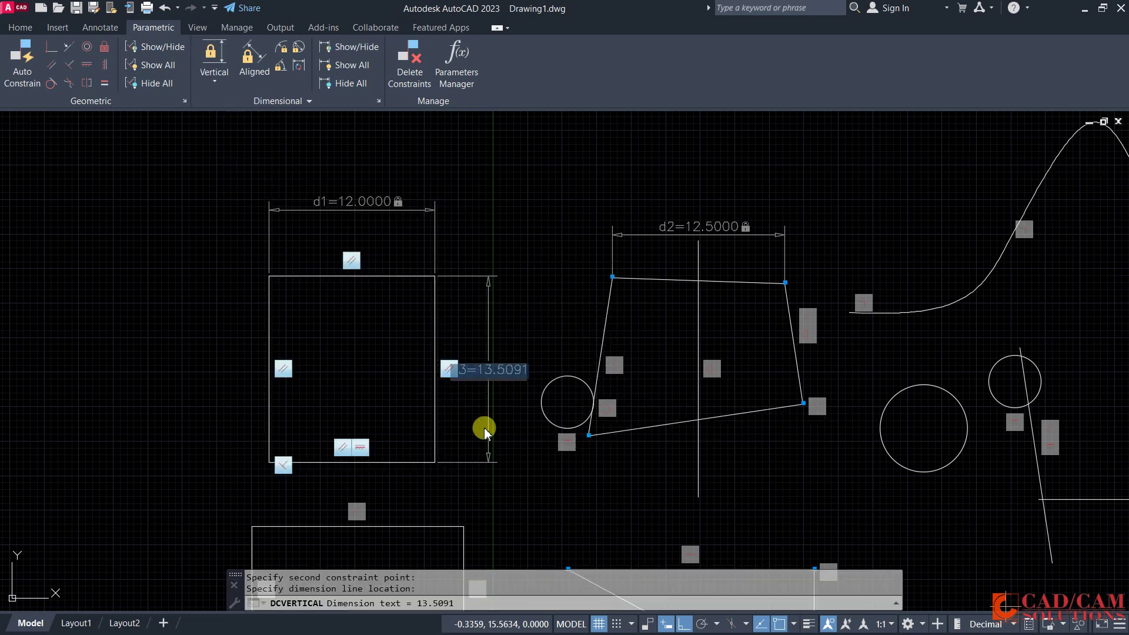
pyautogui.write('13.5')
pyautogui.press('Return')
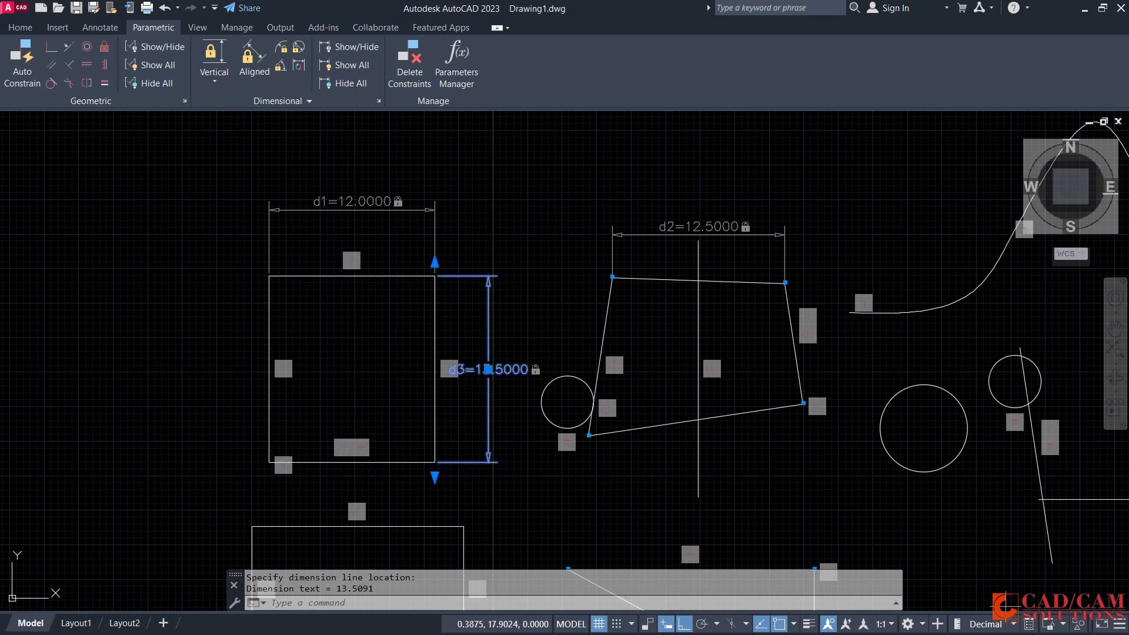
# Edit the d3 height constraint to 14, then cancel the rectangle's grip stretch
pyautogui.doubleClick(503, 371)
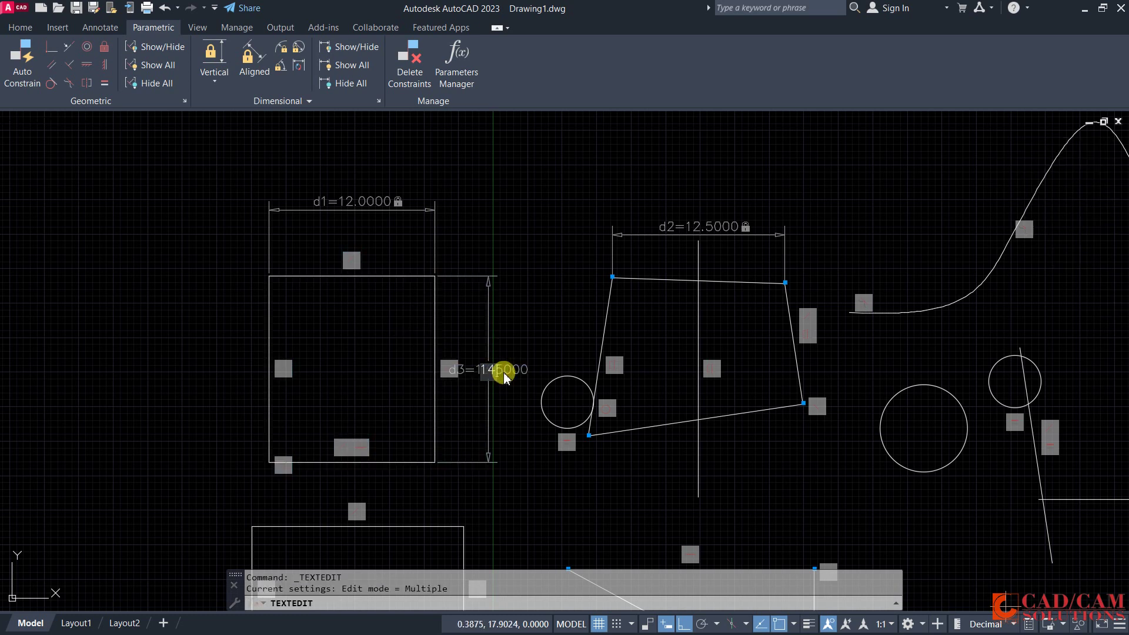
pyautogui.press('Return')
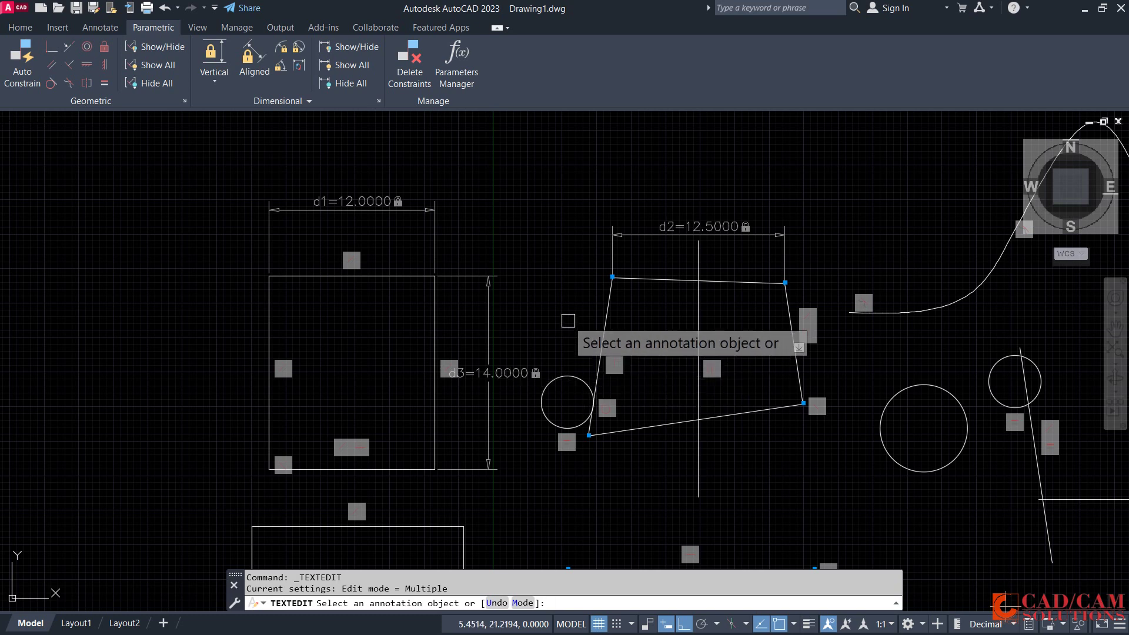
pyautogui.press('Return')
pyautogui.click(411, 276)
pyautogui.moveTo(351, 276)
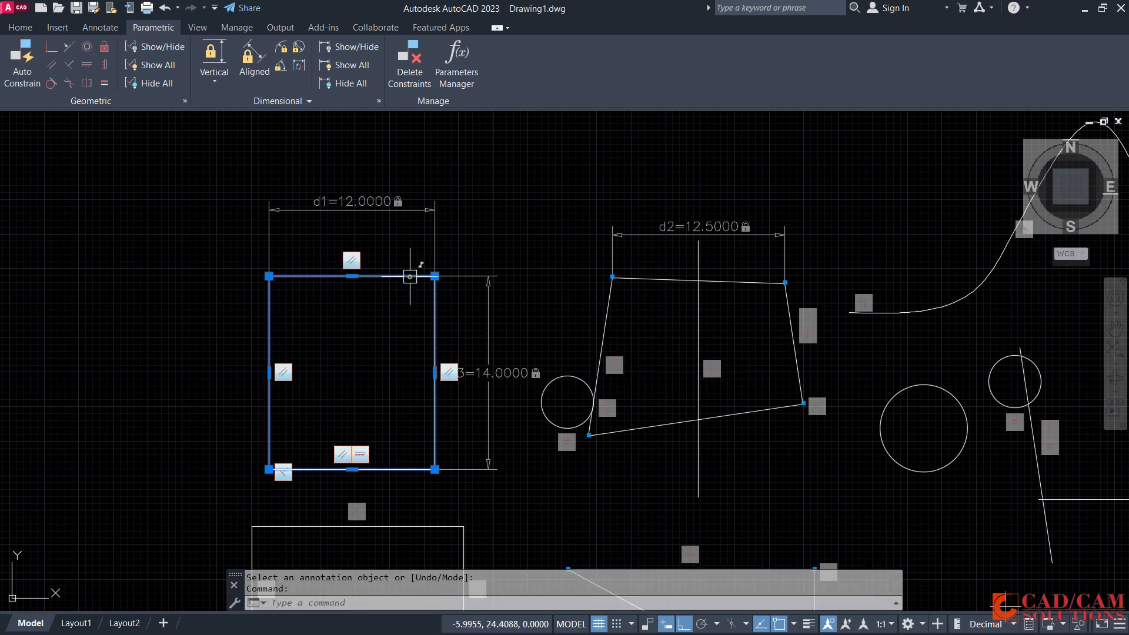
pyautogui.click(349, 277)
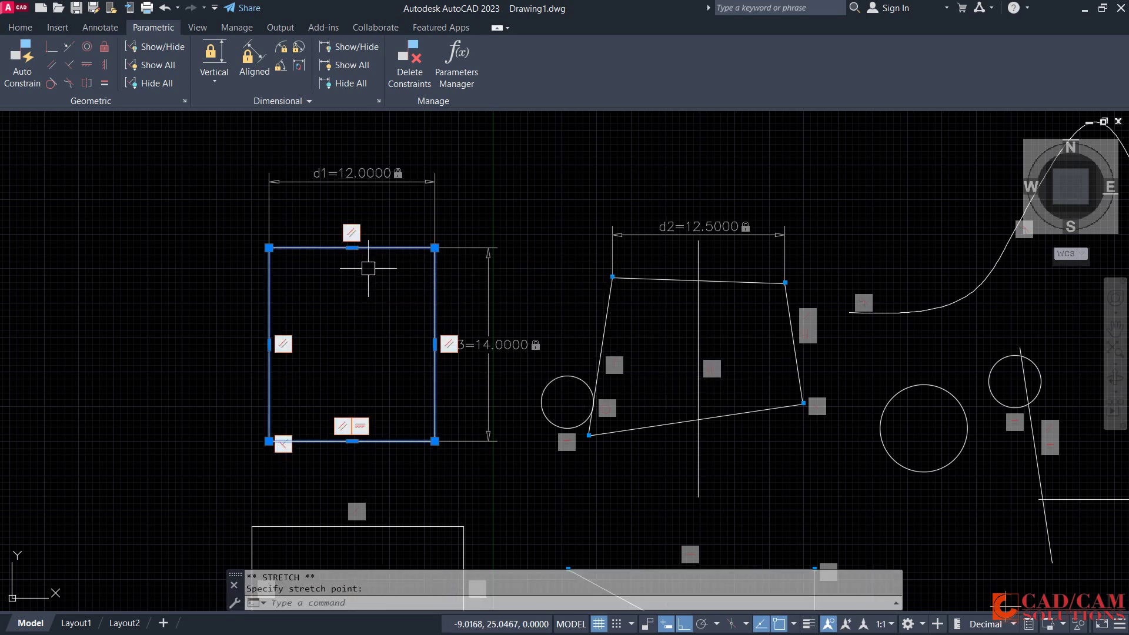
pyautogui.press('Escape')
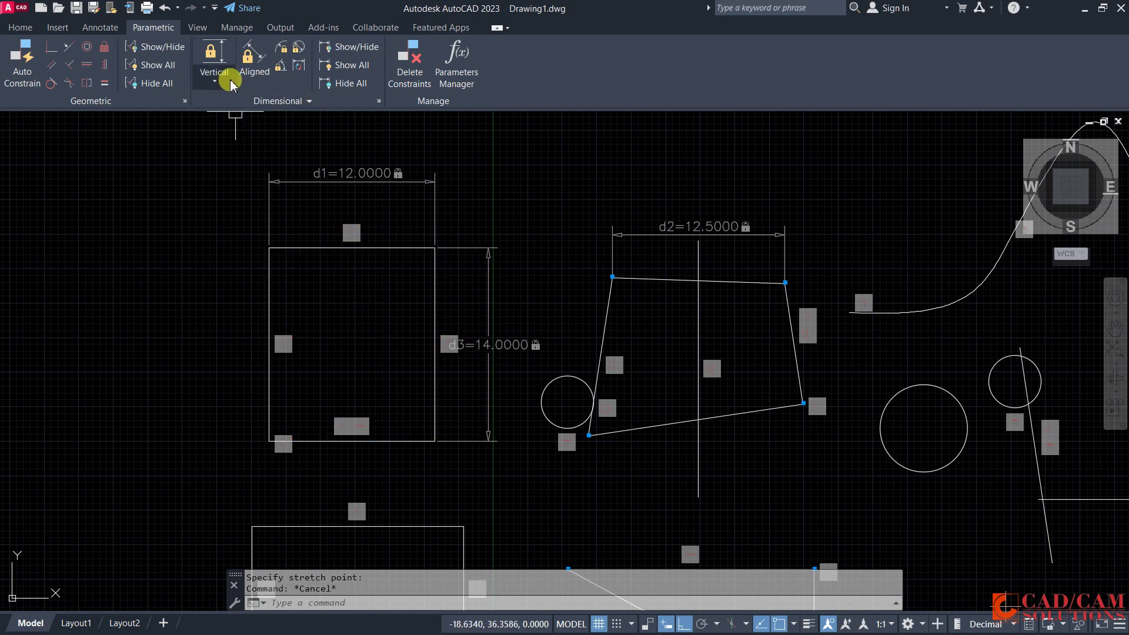
# Add an aligned constraint d4 = 15 along the quadrilateral's bottom edge
pyautogui.click(251, 71)
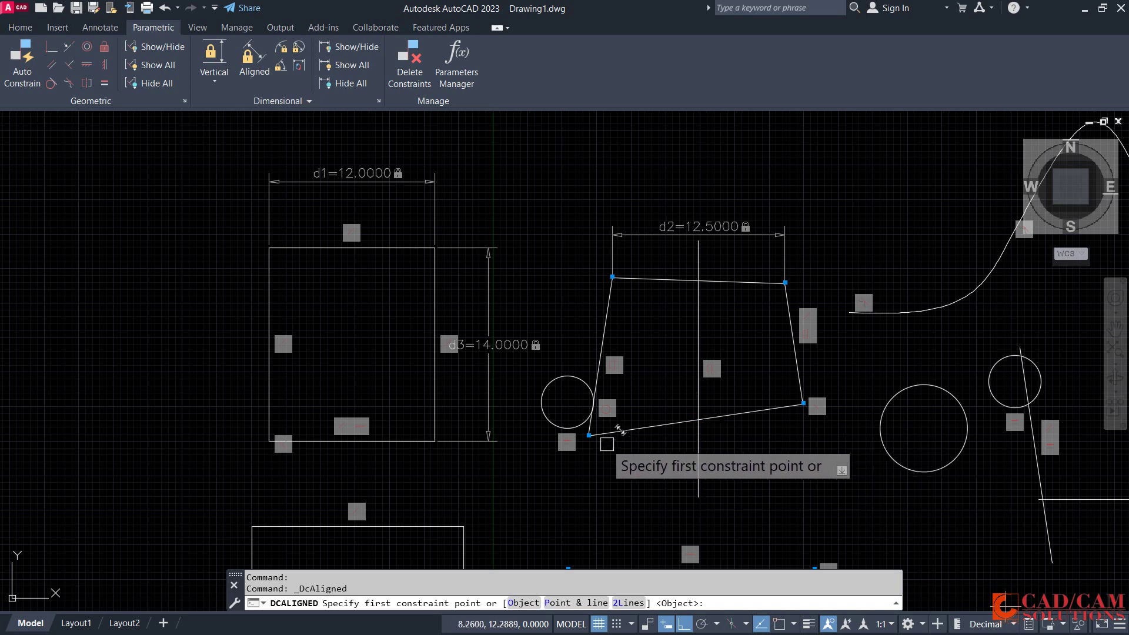
pyautogui.click(588, 435)
pyautogui.click(802, 403)
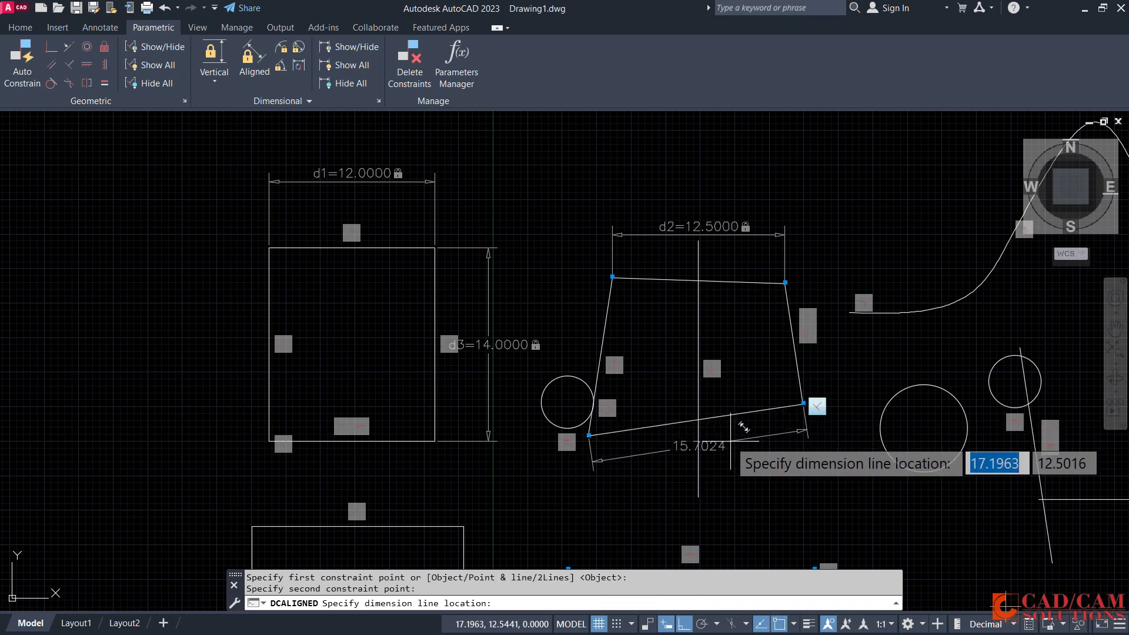
pyautogui.click(738, 464)
pyautogui.write('15')
pyautogui.press('Return')
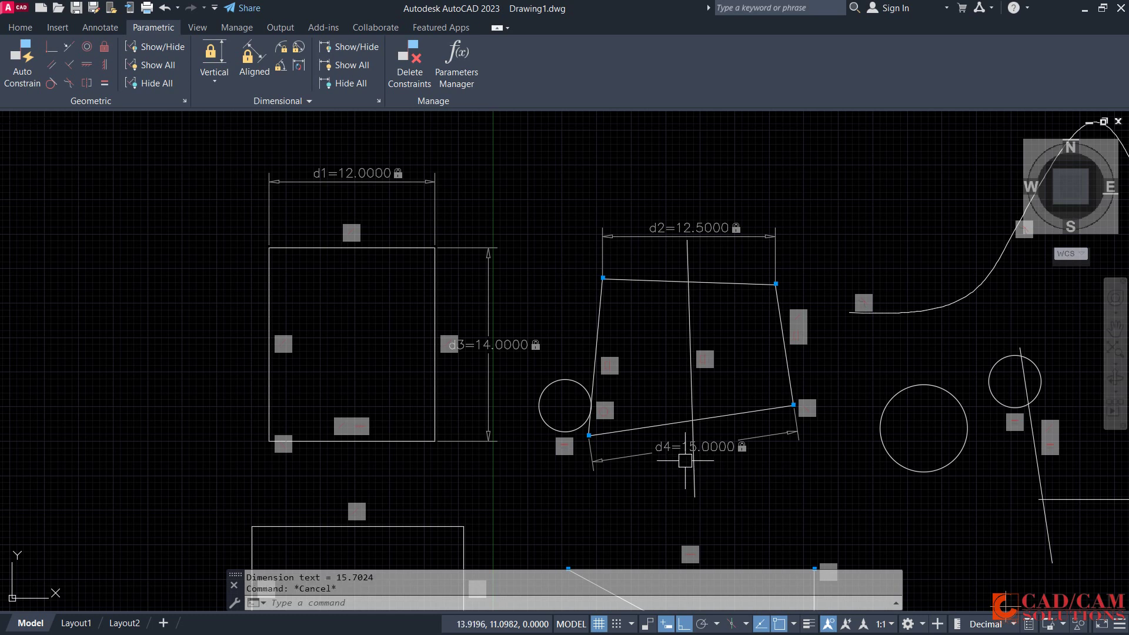
# Constrain the larger circle's radius to 3 as rad1
pyautogui.click(280, 47)
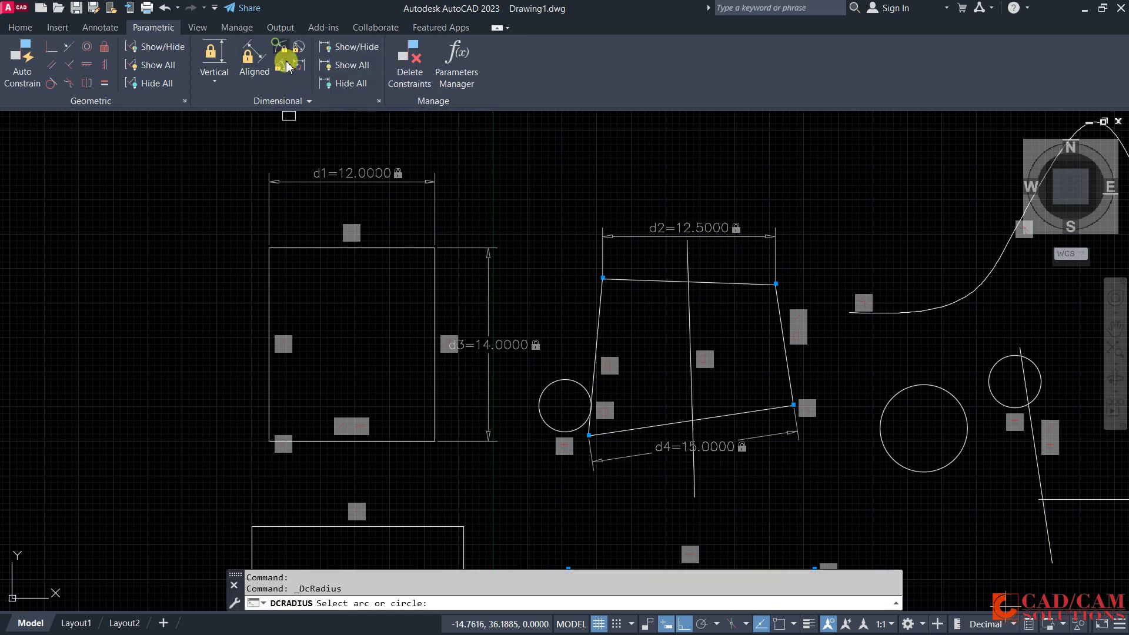
pyautogui.click(880, 400)
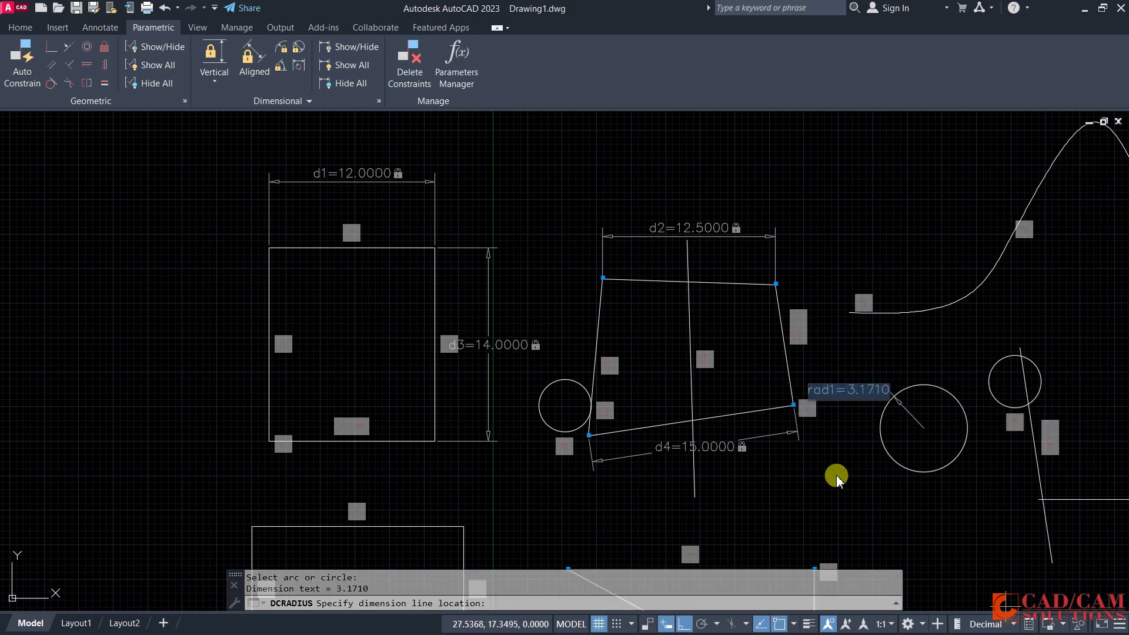
pyautogui.write('3.3710')
pyautogui.press('Return')
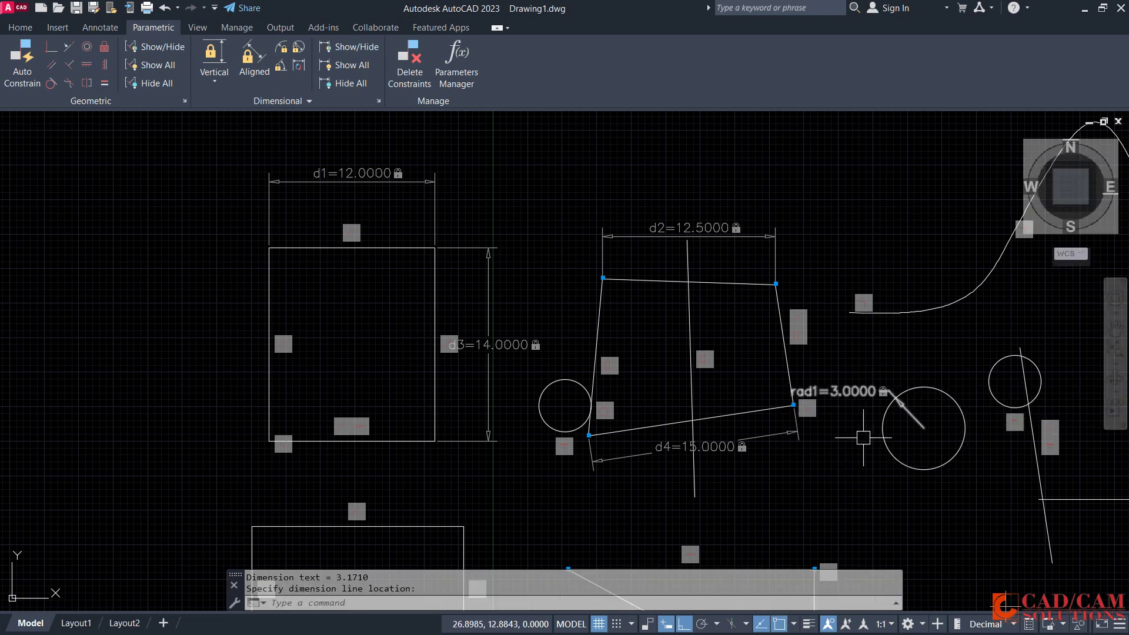
# Lock the quadrilateral's top-left corner angle at 93° as ang1
pyautogui.click(278, 69)
pyautogui.click(639, 279)
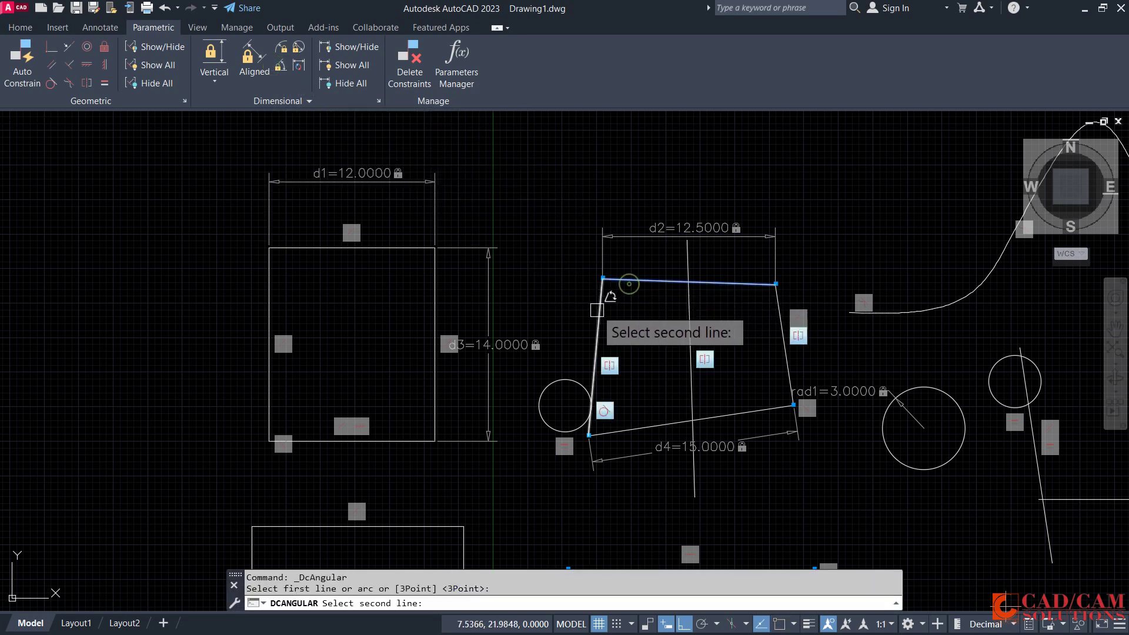
pyautogui.click(599, 308)
pyautogui.click(616, 313)
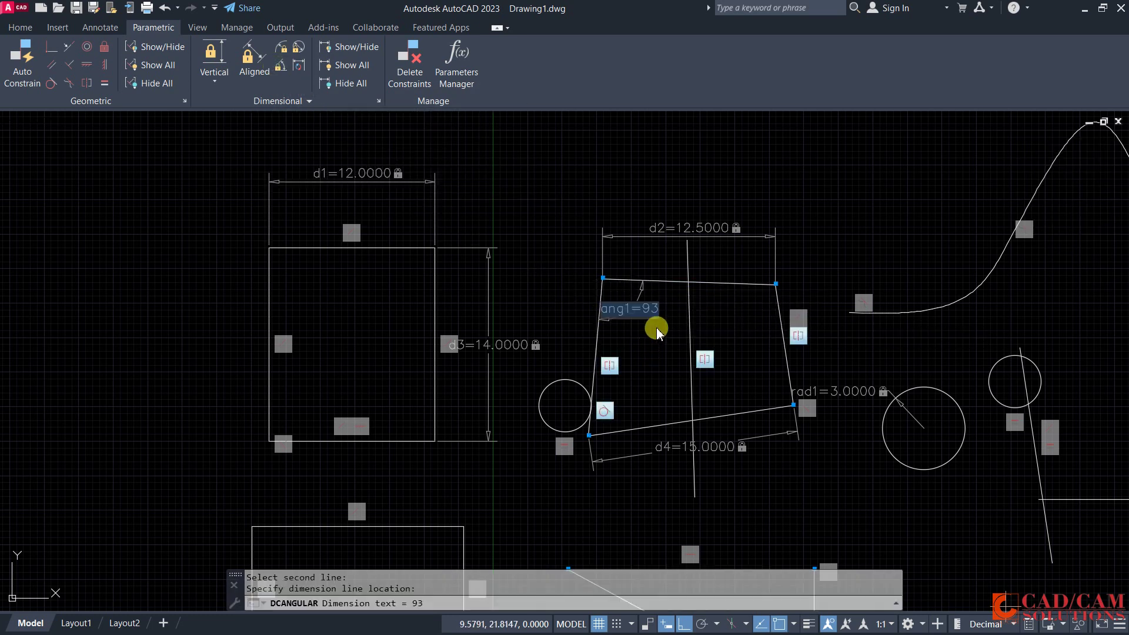
pyautogui.press('Return')
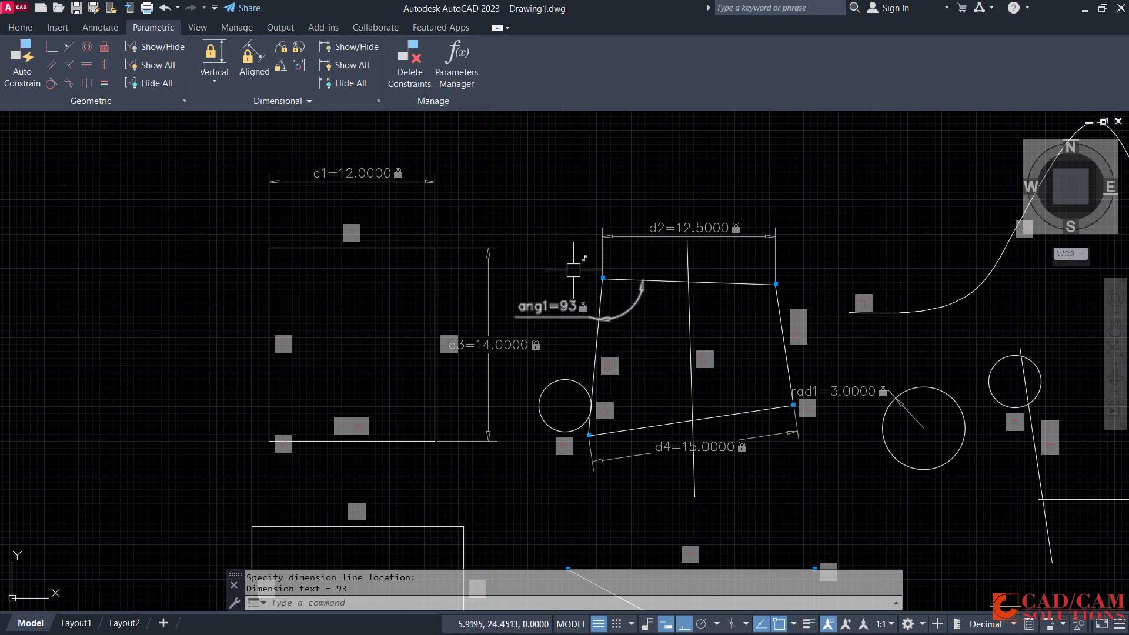
# Add a diameter constraint dia1 = 3.7911 on the small right circle
pyautogui.click(297, 47)
pyautogui.click(994, 397)
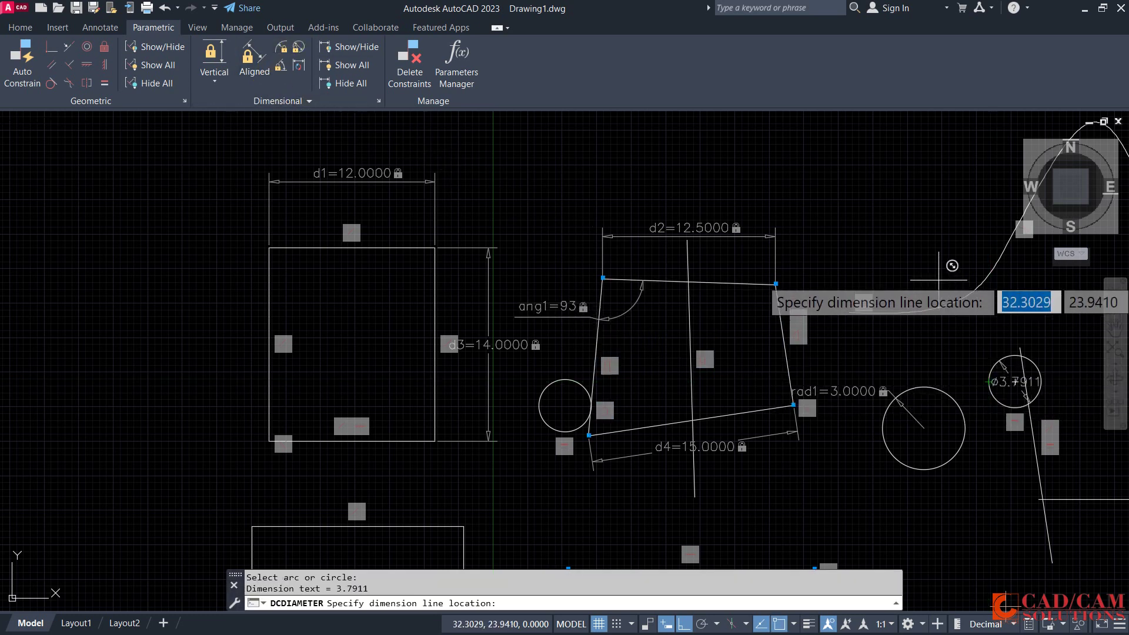
pyautogui.click(991, 348)
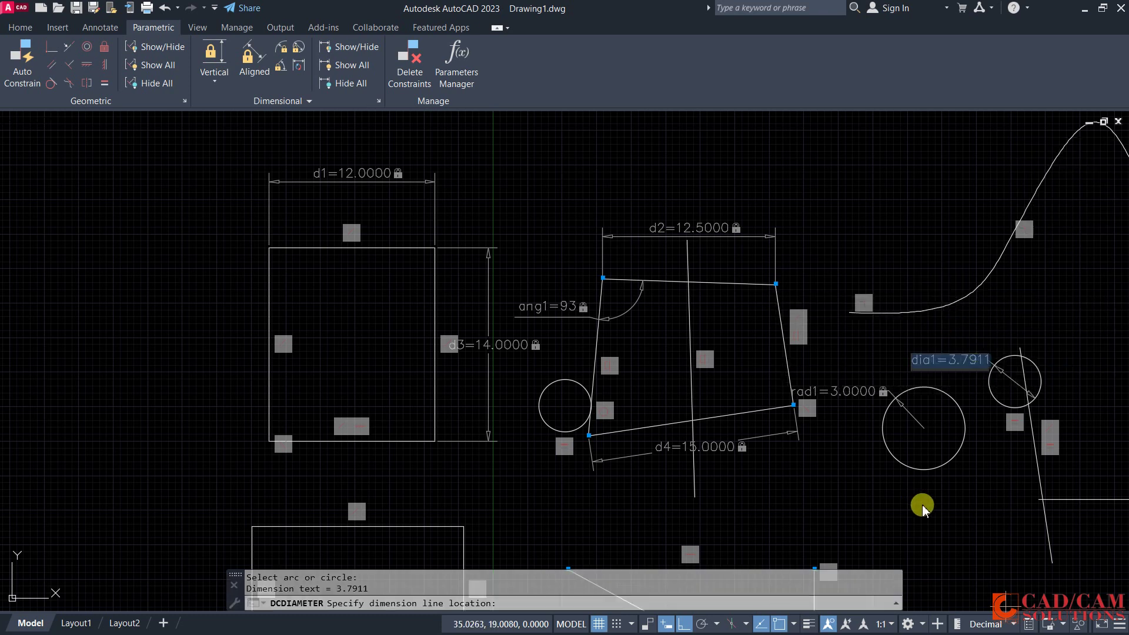
pyautogui.press('Return')
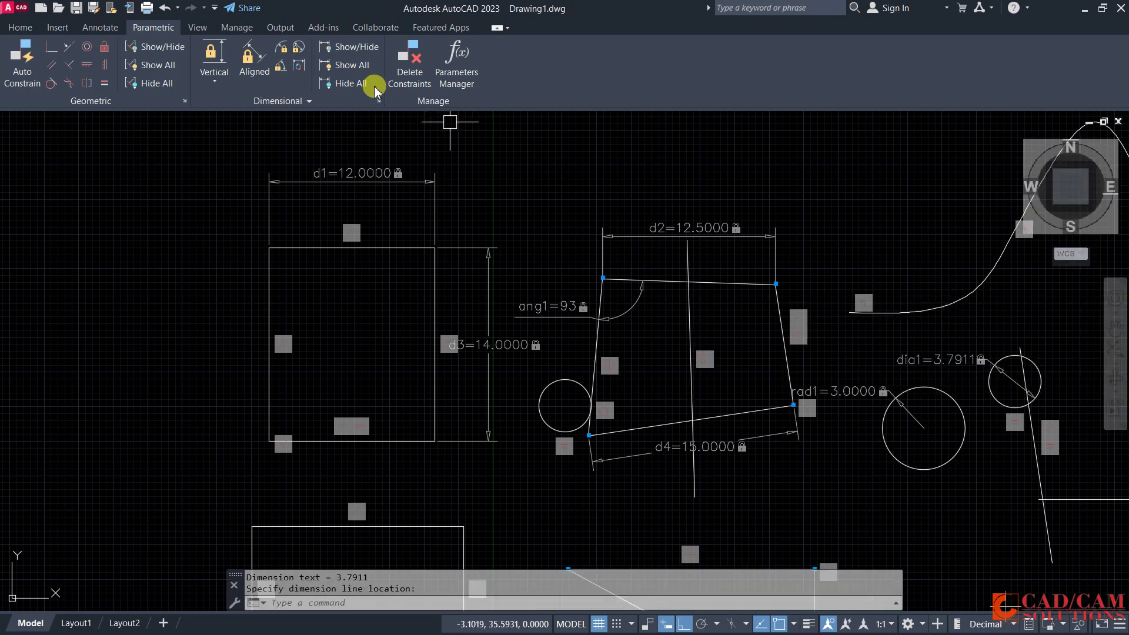
# Cancel the Convert command and open umesh1.dwg from the Documents folder
pyautogui.click(297, 65)
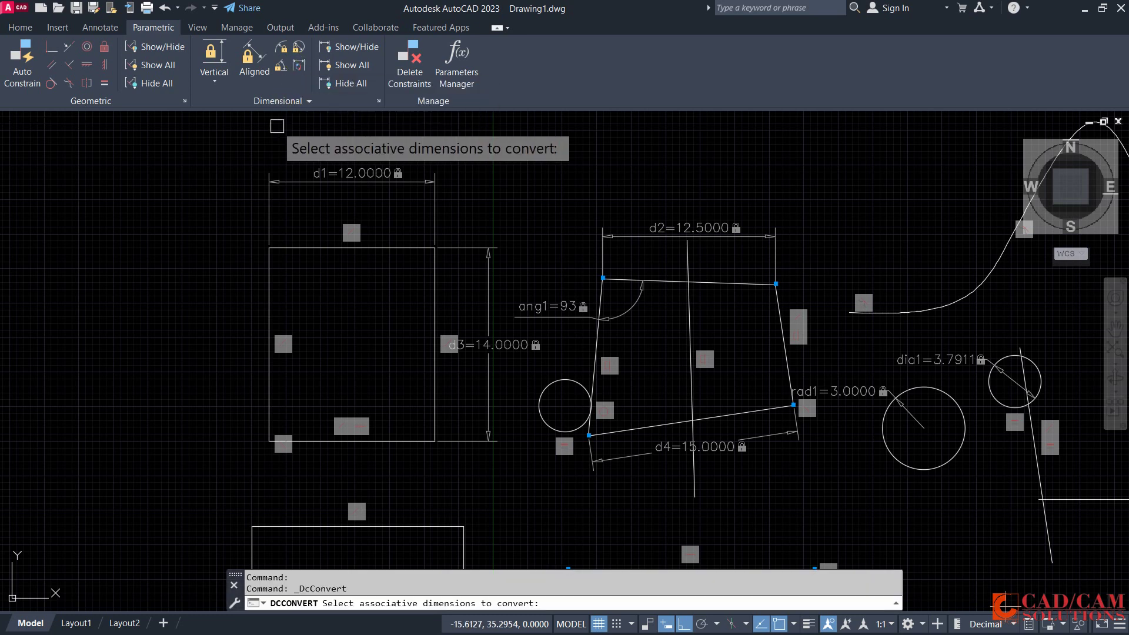
pyautogui.press('Escape')
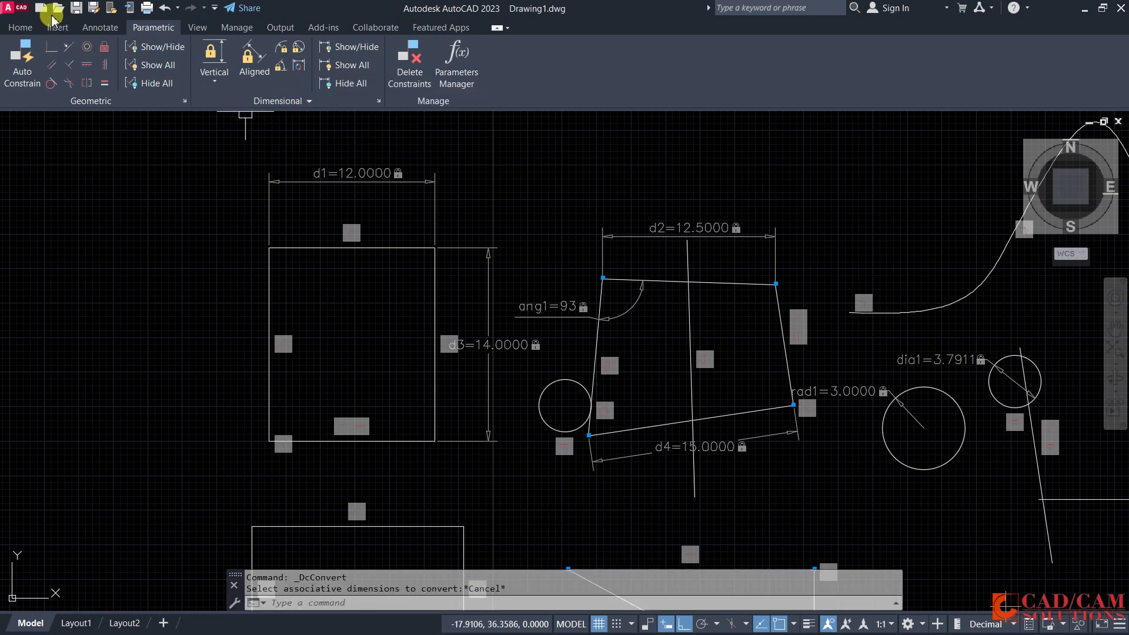
pyautogui.click(58, 9)
pyautogui.scroll(-2, 566, 360)
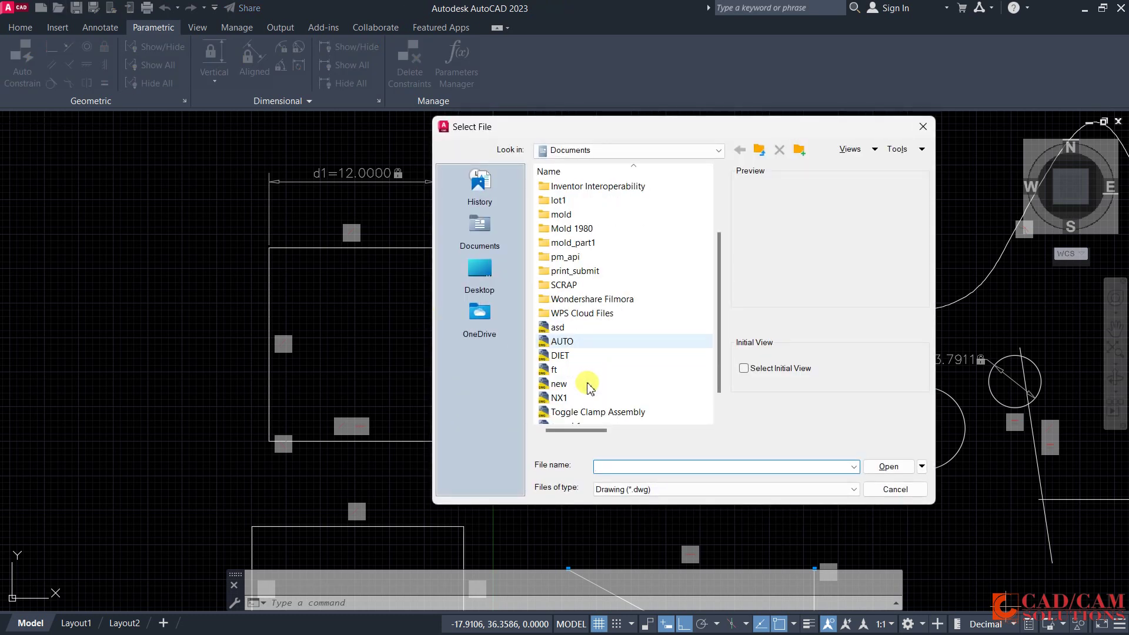
pyautogui.moveTo(560, 355)
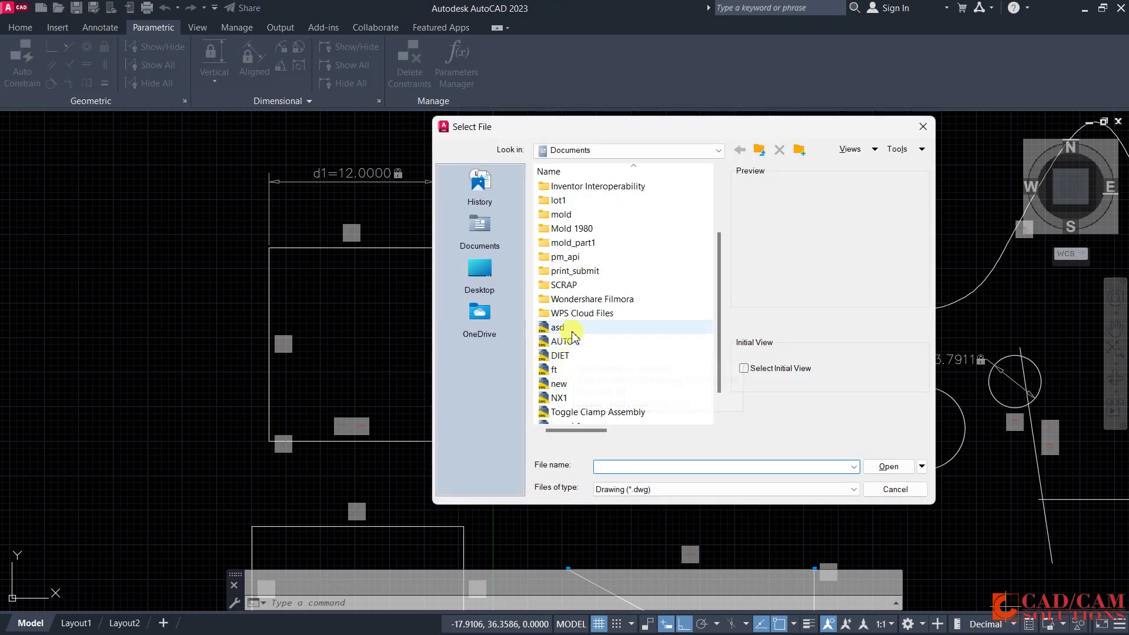
pyautogui.click(558, 328)
pyautogui.scroll(-1, 562, 353)
pyautogui.click(575, 399)
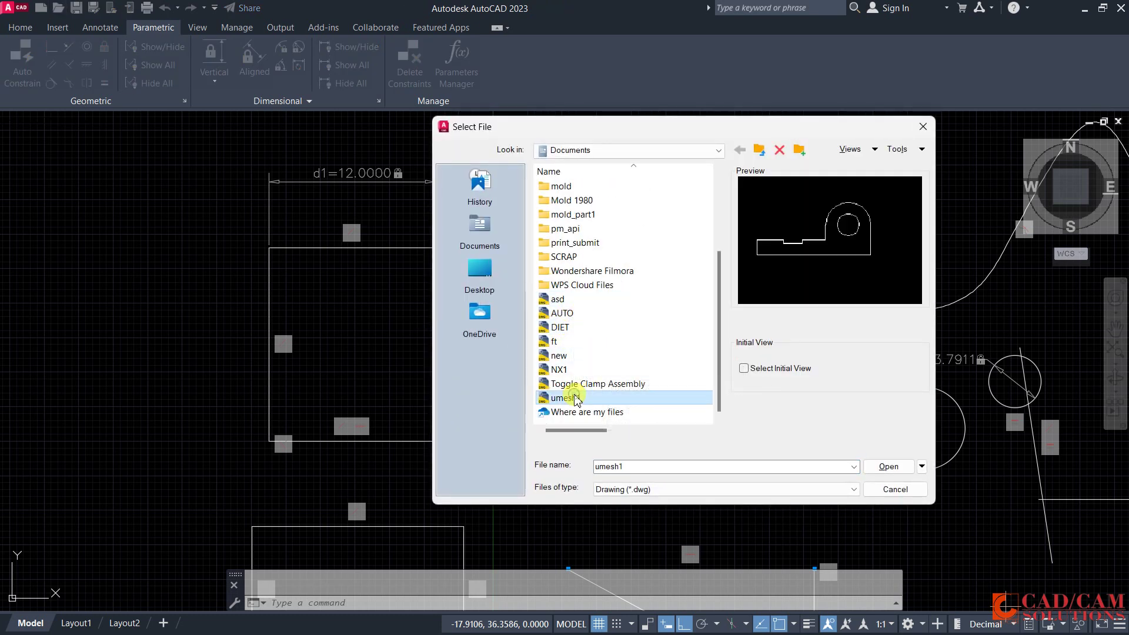
pyautogui.doubleClick(575, 399)
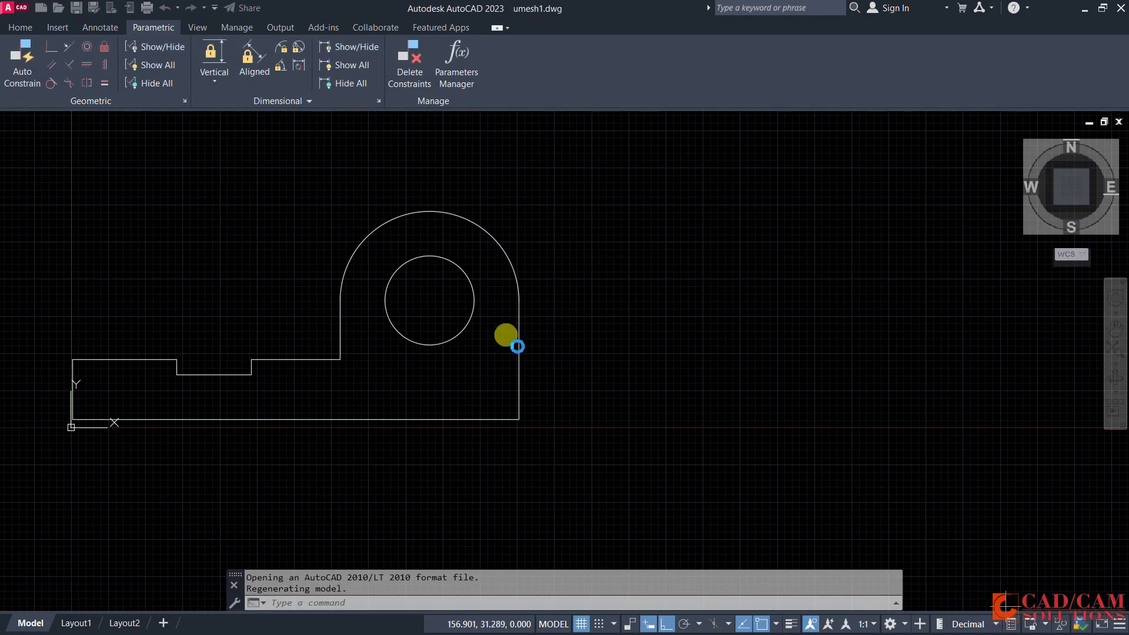
# Try general DIM dimensions on the part's bottom line and the arc top
pyautogui.moveTo(205, 290); pyautogui.dragTo(285, 278, button='middle')
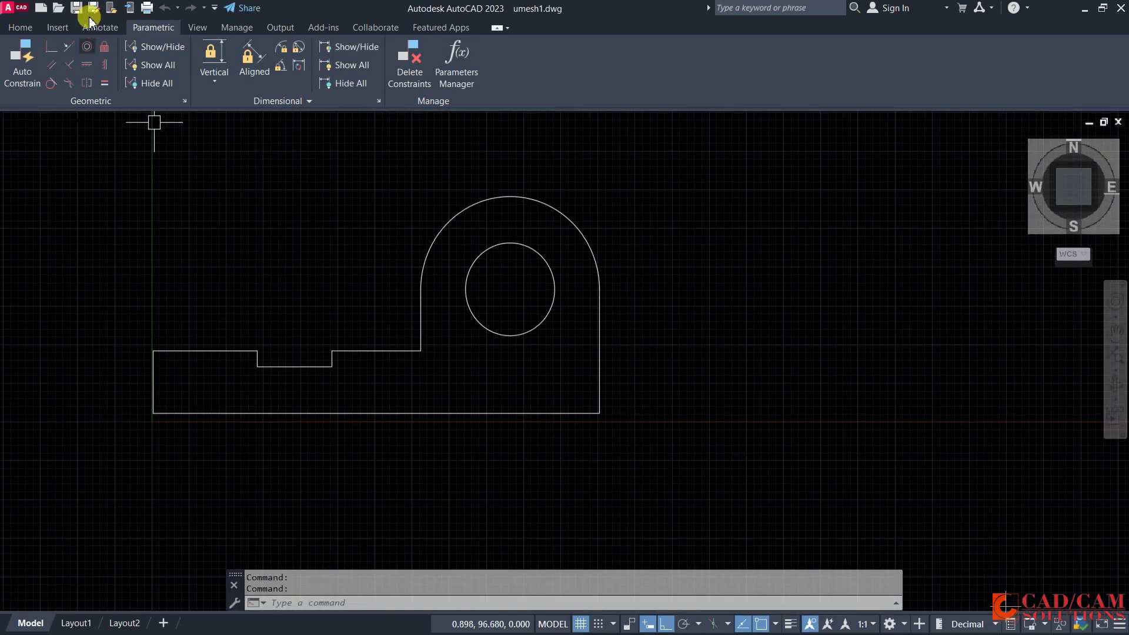
pyautogui.click(94, 26)
pyautogui.click(247, 55)
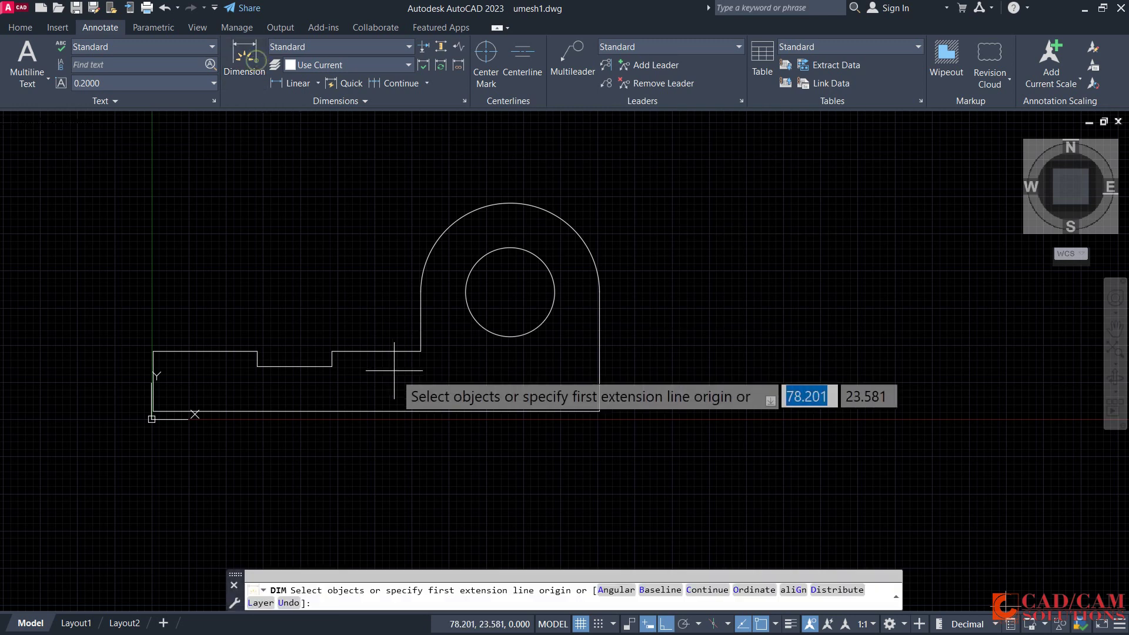
pyautogui.click(412, 410)
pyautogui.click(395, 458)
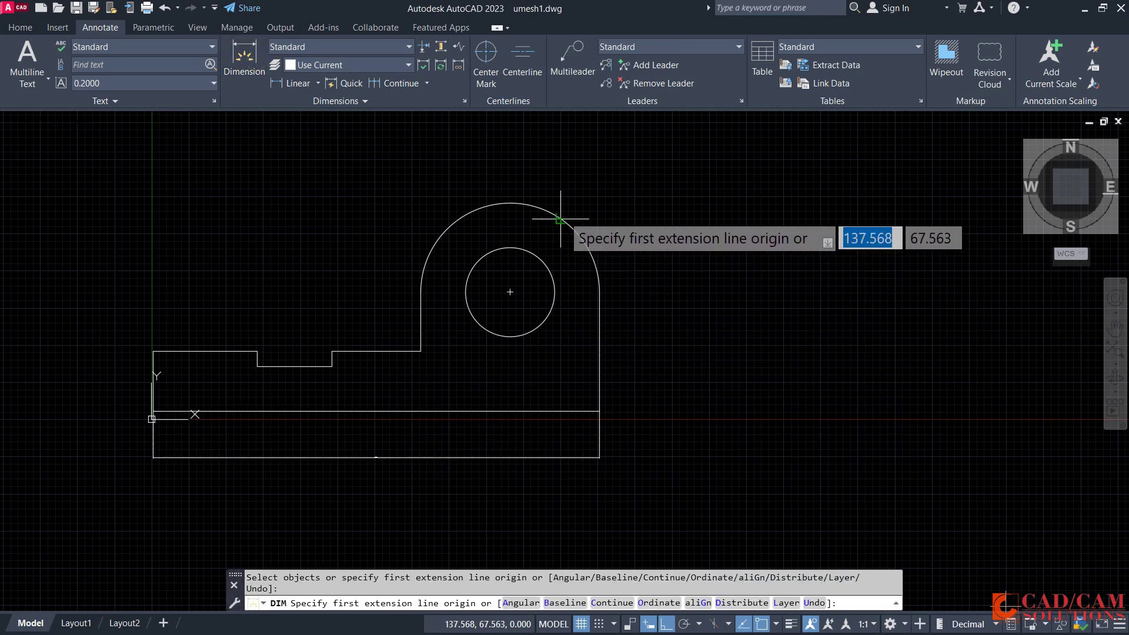
pyautogui.press('Escape')
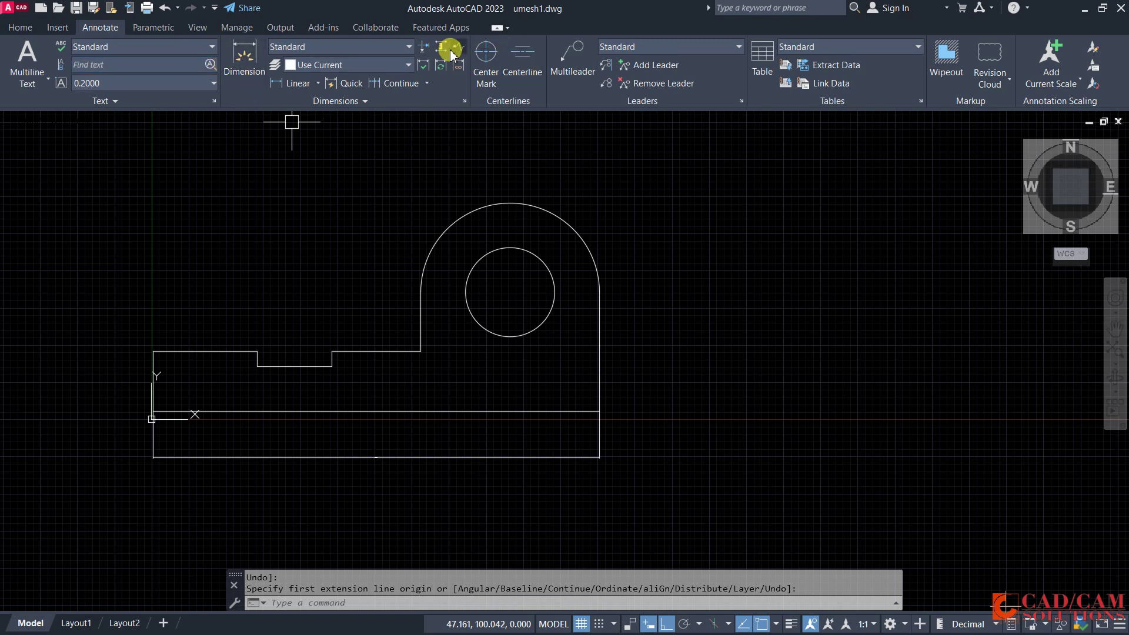
pyautogui.click(236, 65)
pyautogui.click(562, 219)
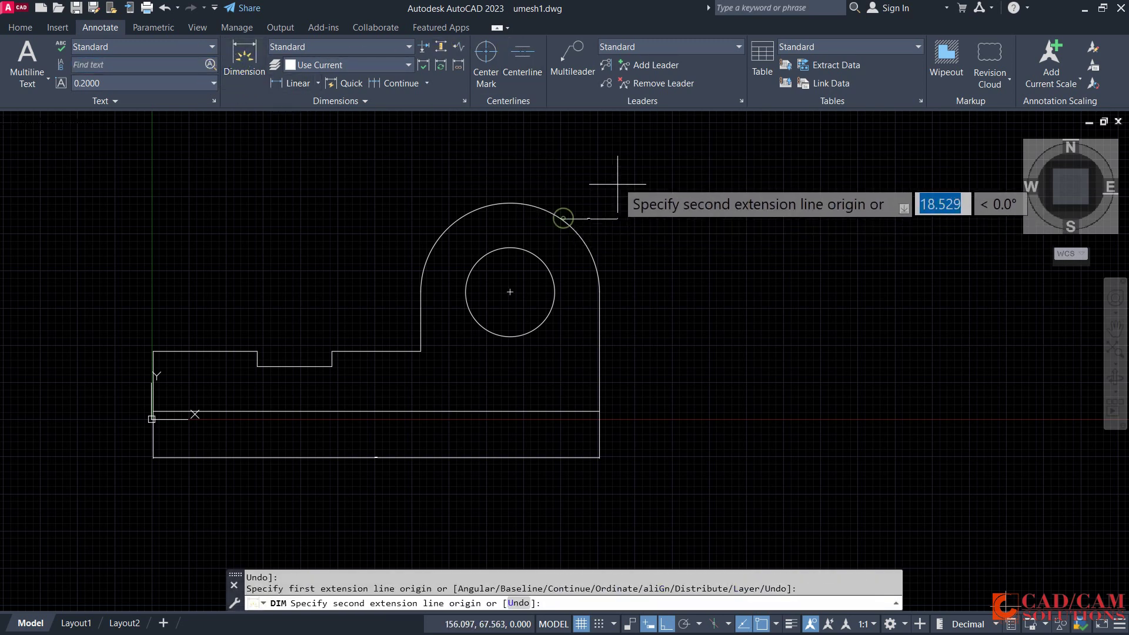
pyautogui.click(618, 218)
pyautogui.press('Escape')
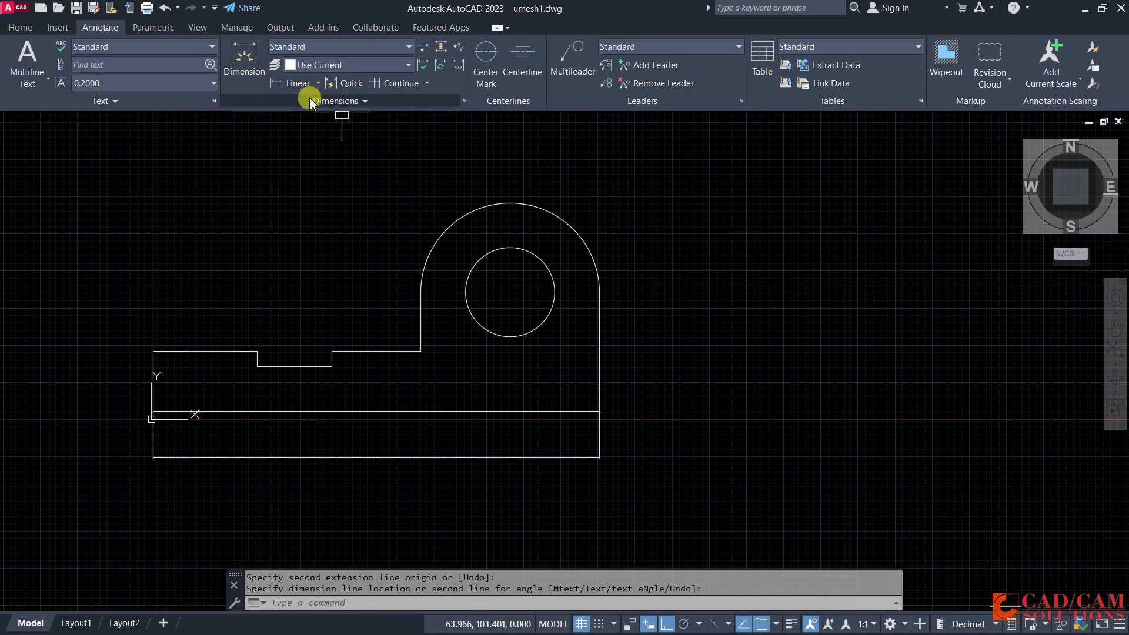
# Add radius dimensions to the outer arc and the hole
pyautogui.click(318, 82)
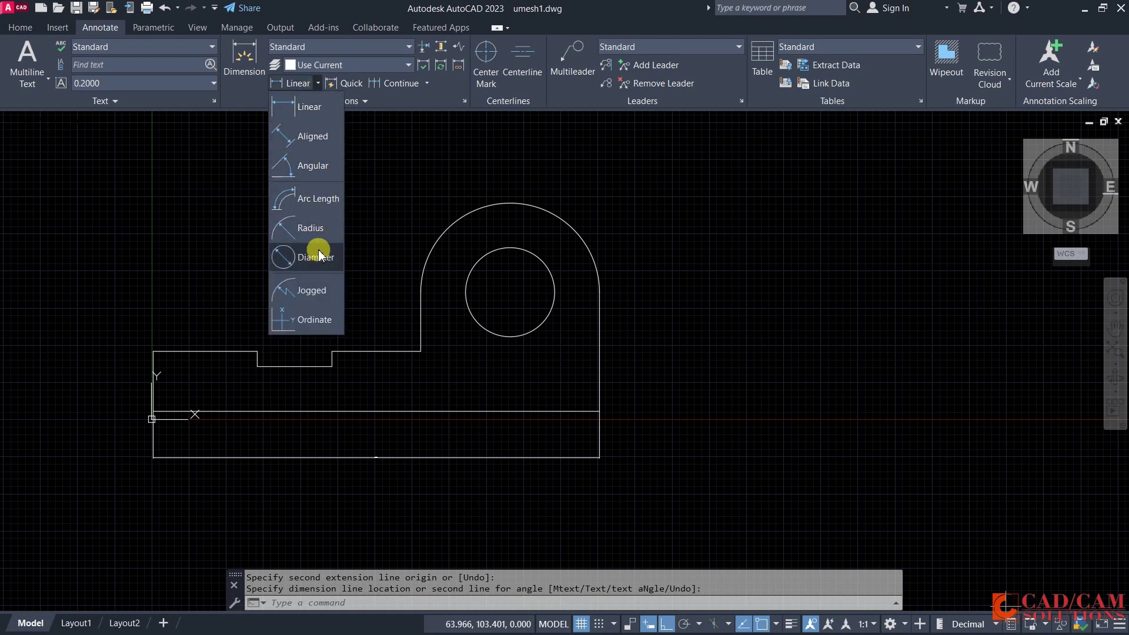
pyautogui.click(312, 228)
pyautogui.click(575, 221)
pyautogui.press('Escape')
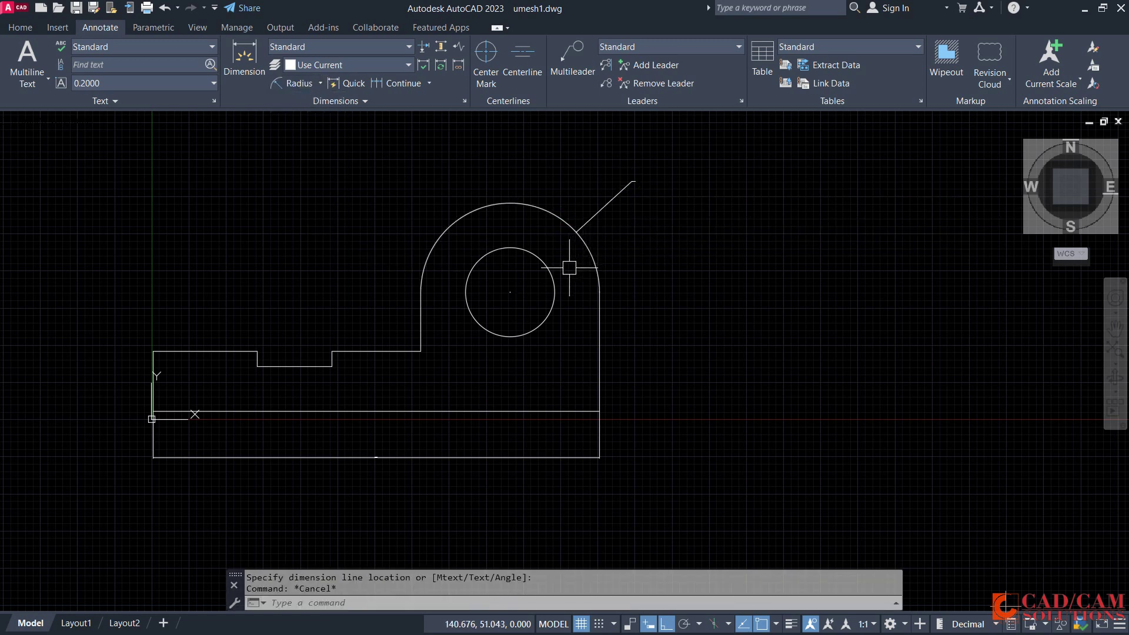
pyautogui.press('Return')
pyautogui.click(595, 268)
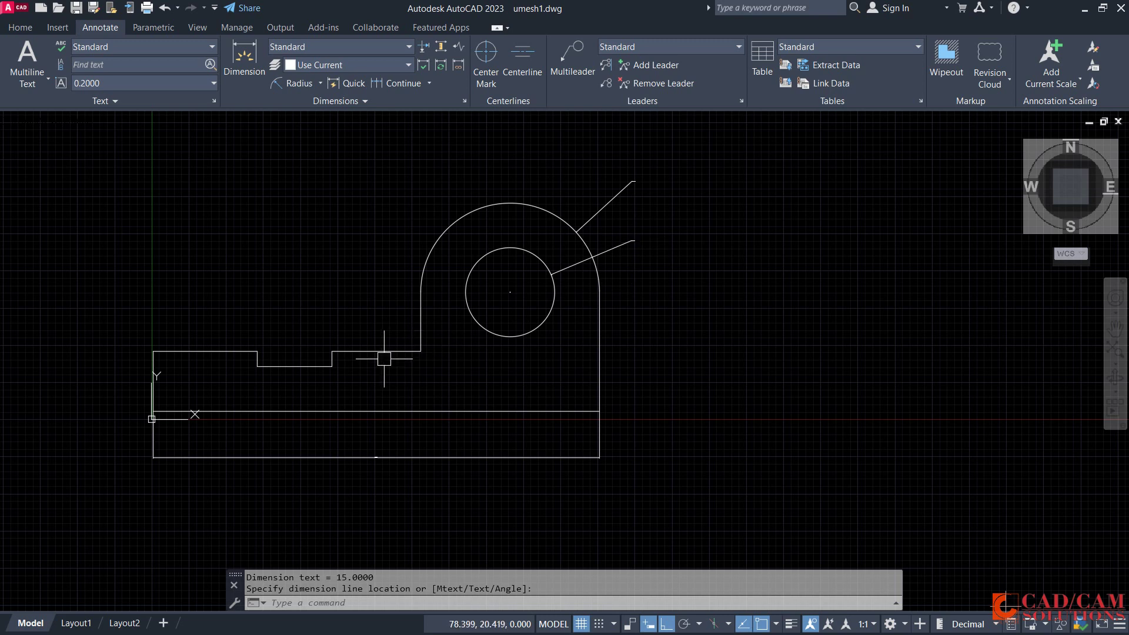
pyautogui.click(244, 56)
# Dimension the two step widths with DIM, then bring up the Dimension Style Manager
pyautogui.press('Return')
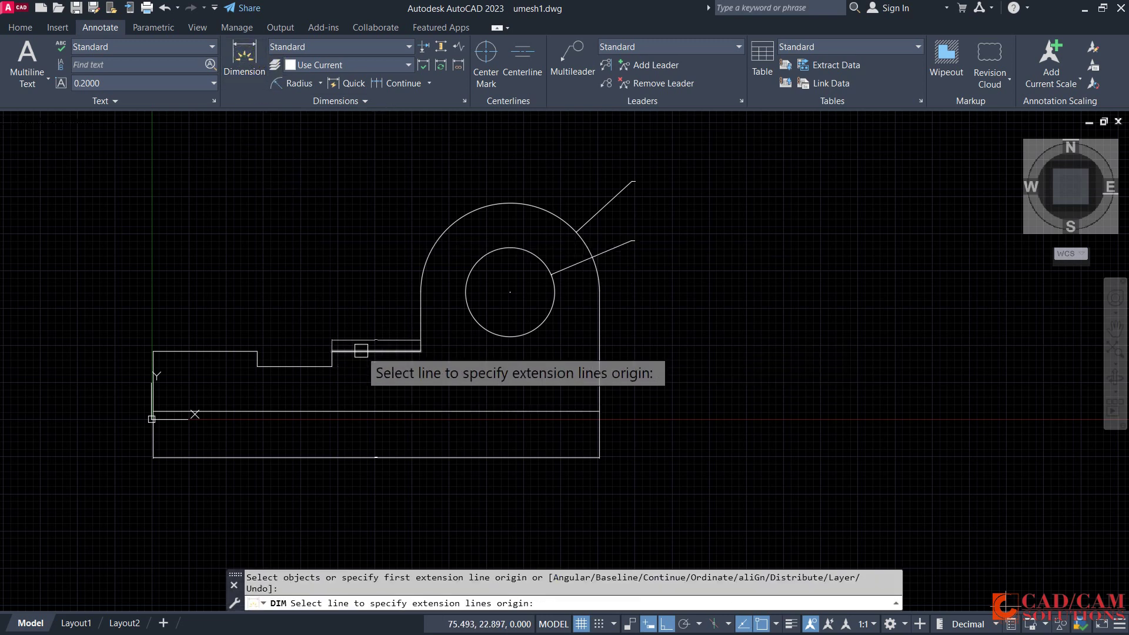
pyautogui.click(361, 351)
pyautogui.press('Escape')
pyautogui.press('Escape')
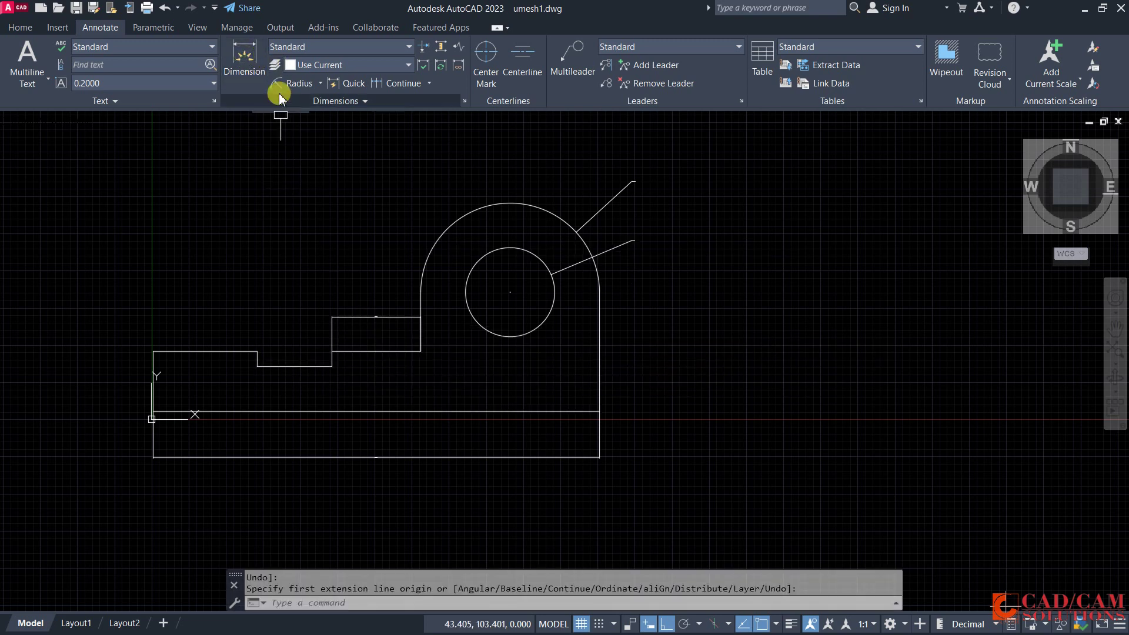
pyautogui.click(301, 368)
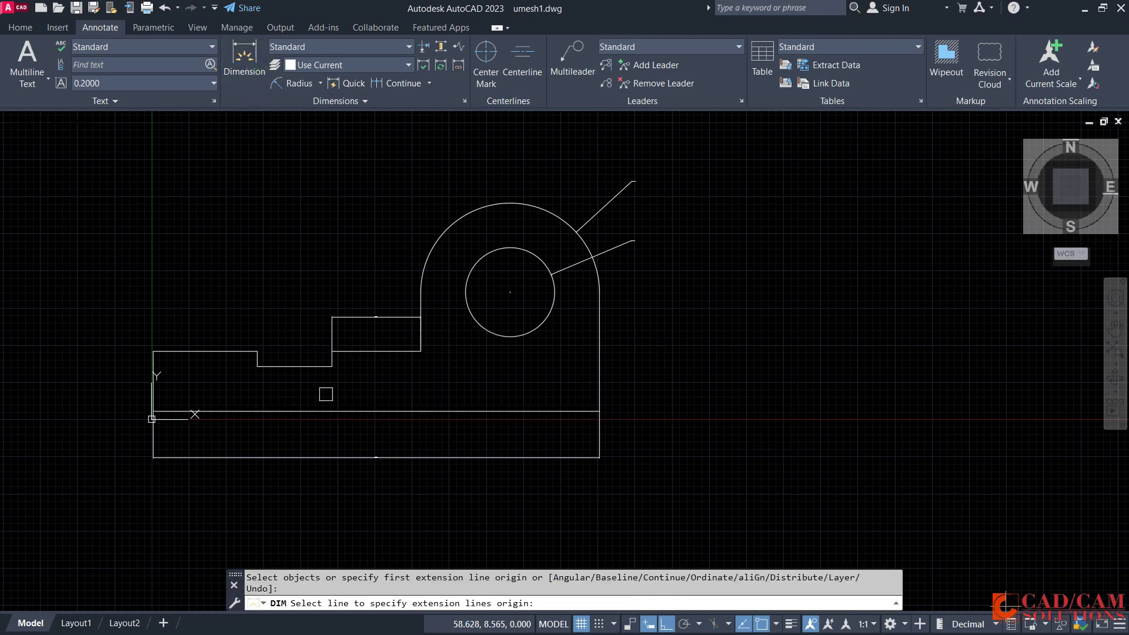
pyautogui.click(294, 366)
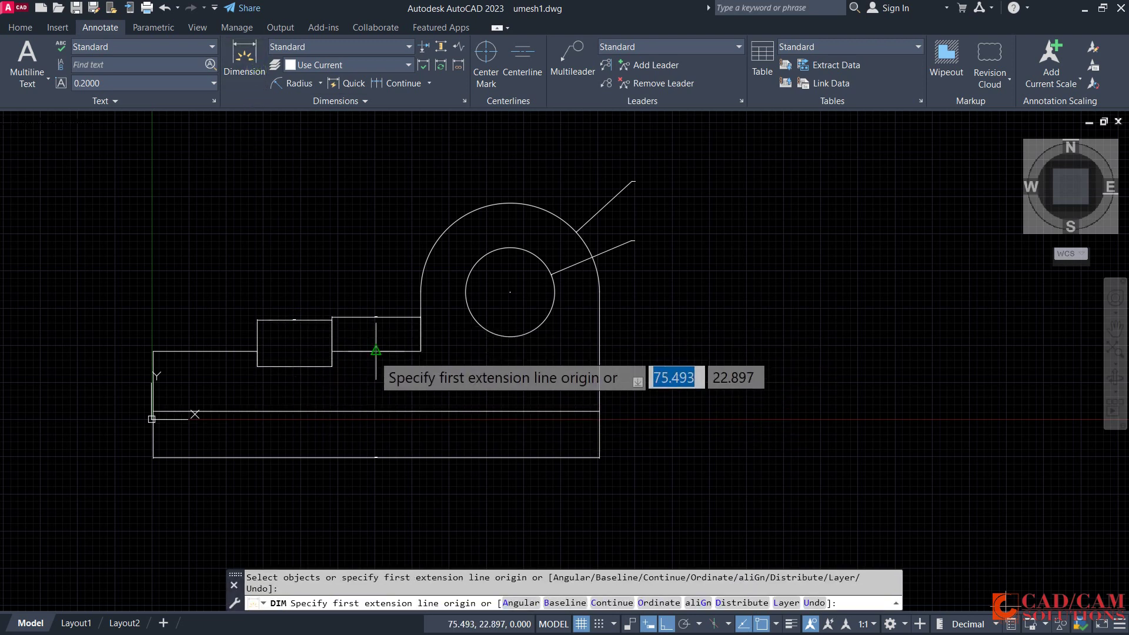
pyautogui.press('Escape')
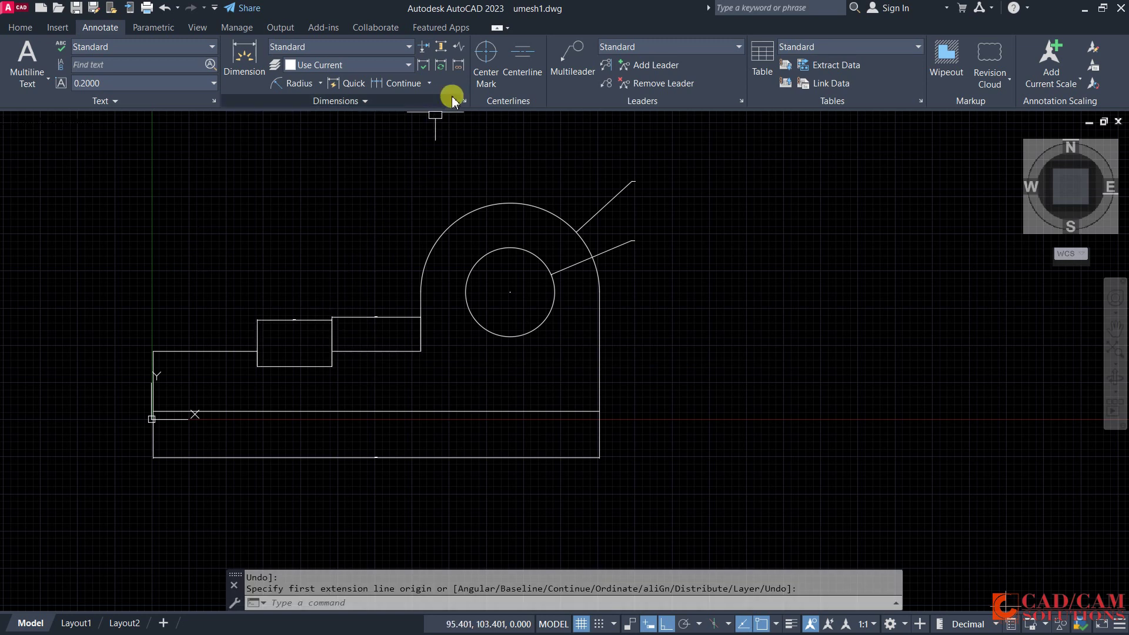
pyautogui.click(464, 101)
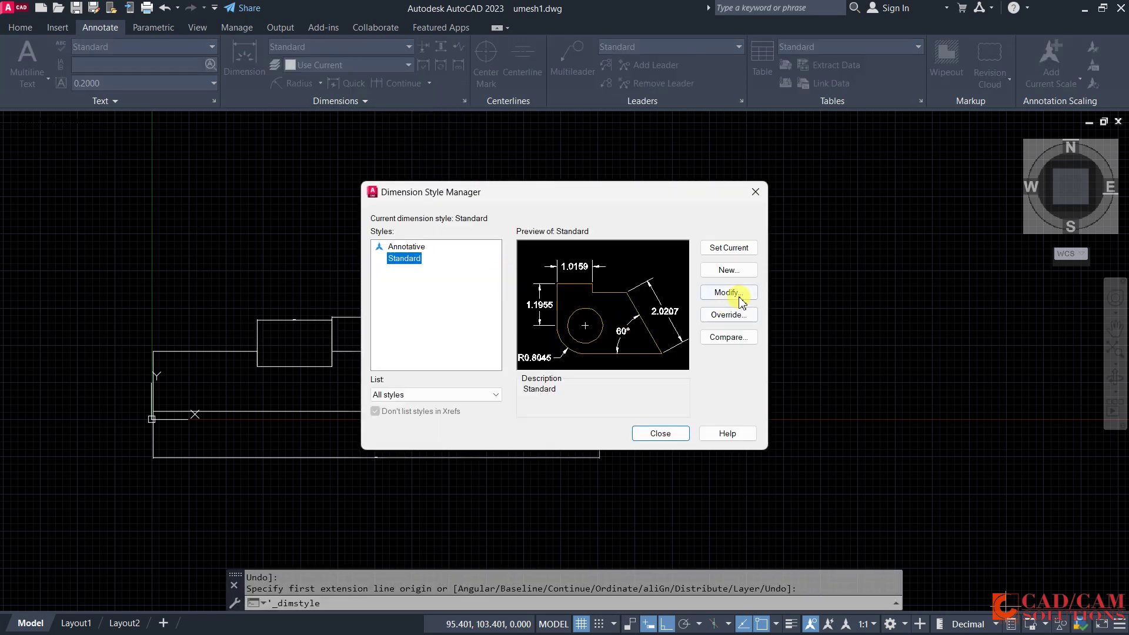
# Set the Standard dimension style's overall scale to 15 on the Fit tab
pyautogui.click(728, 292)
pyautogui.click(532, 112)
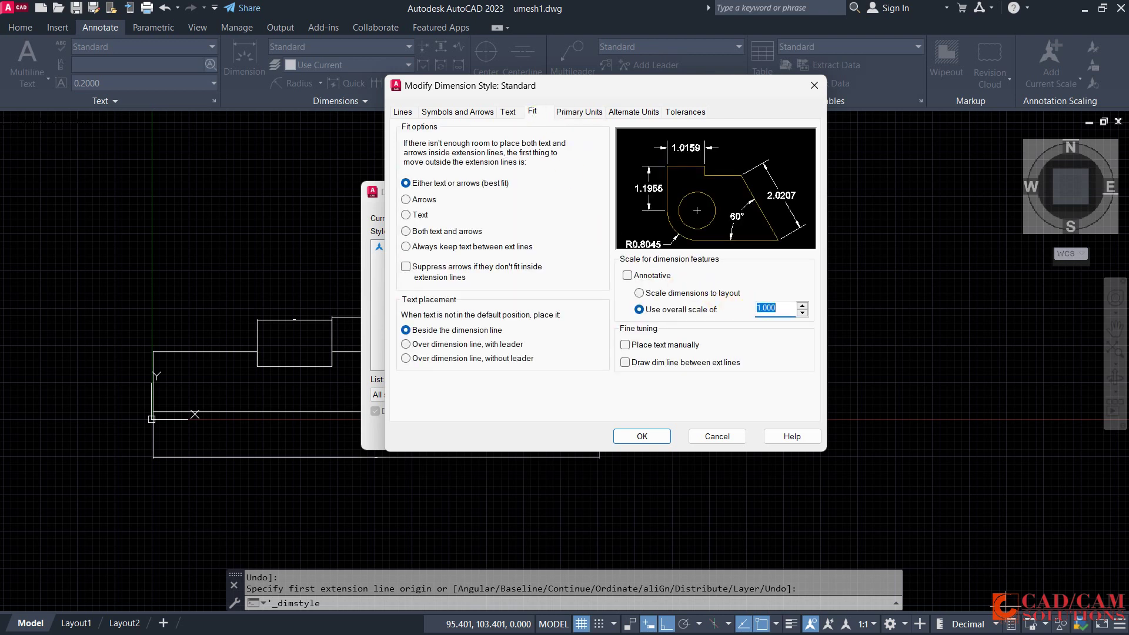
pyautogui.write('15')
pyautogui.click(645, 432)
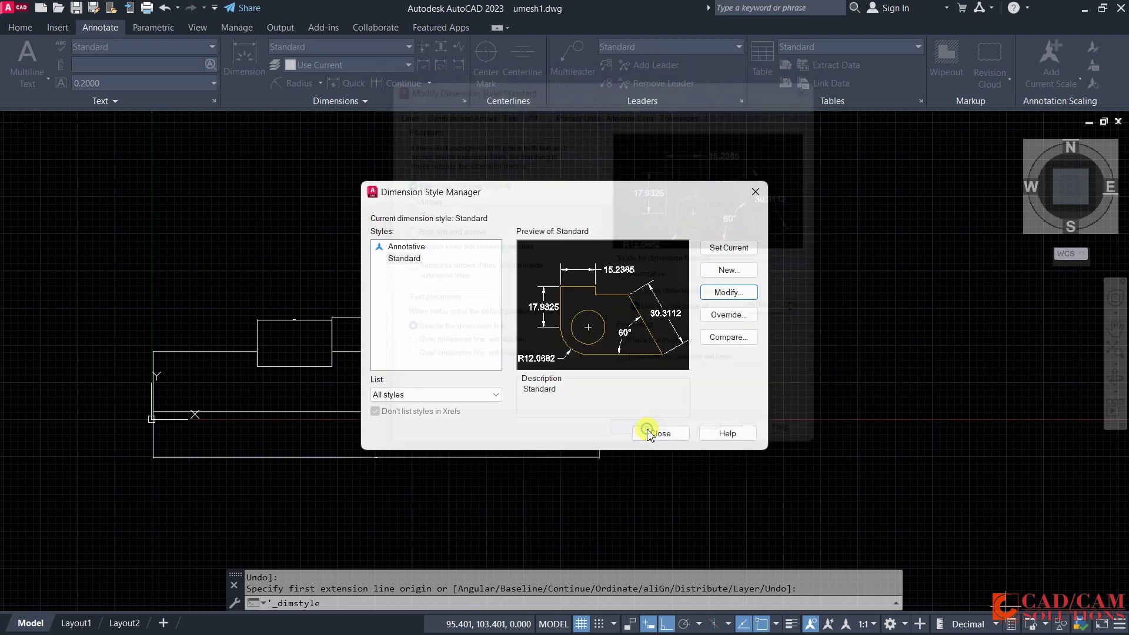
pyautogui.click(653, 434)
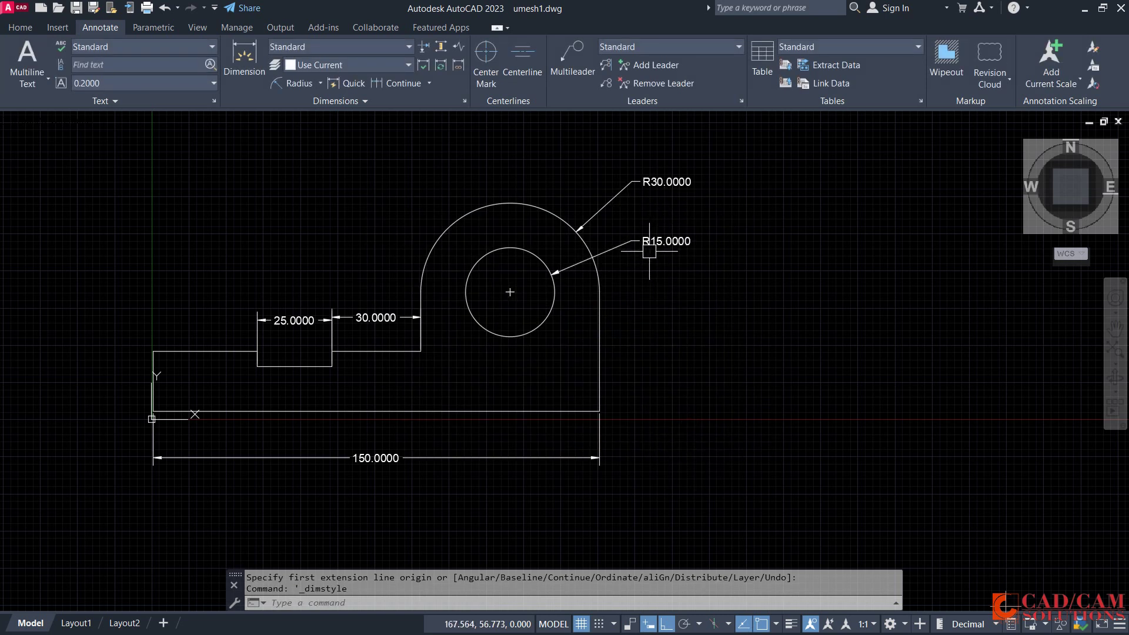
pyautogui.click(148, 28)
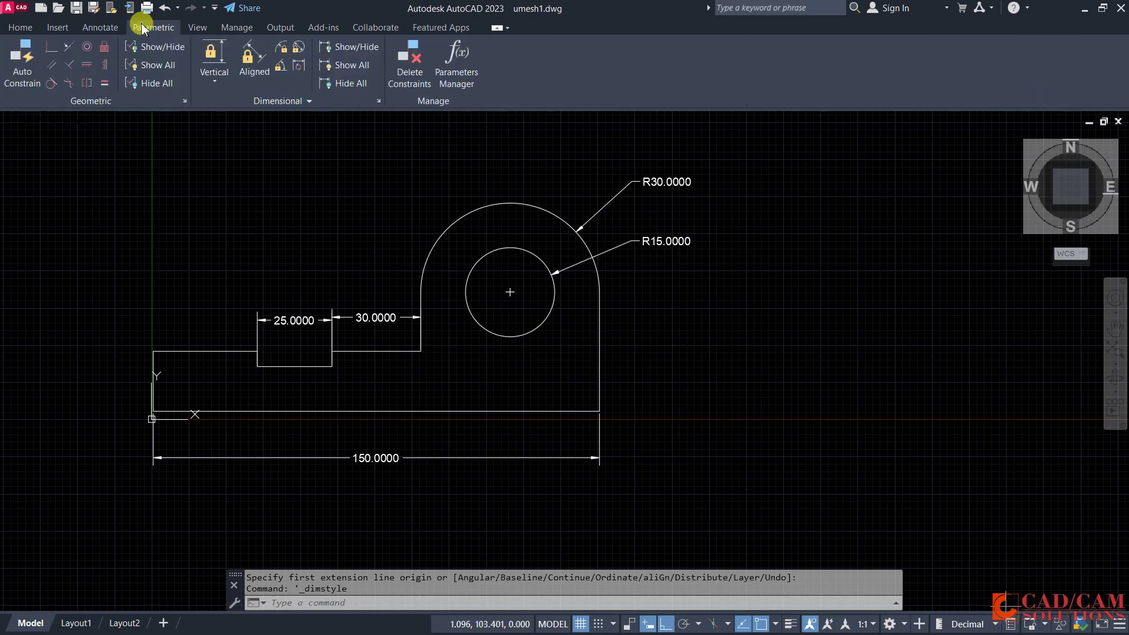
# Convert the two radius dimensions into locked constraints rad1 = 15 and rad2 = 30
pyautogui.click(300, 63)
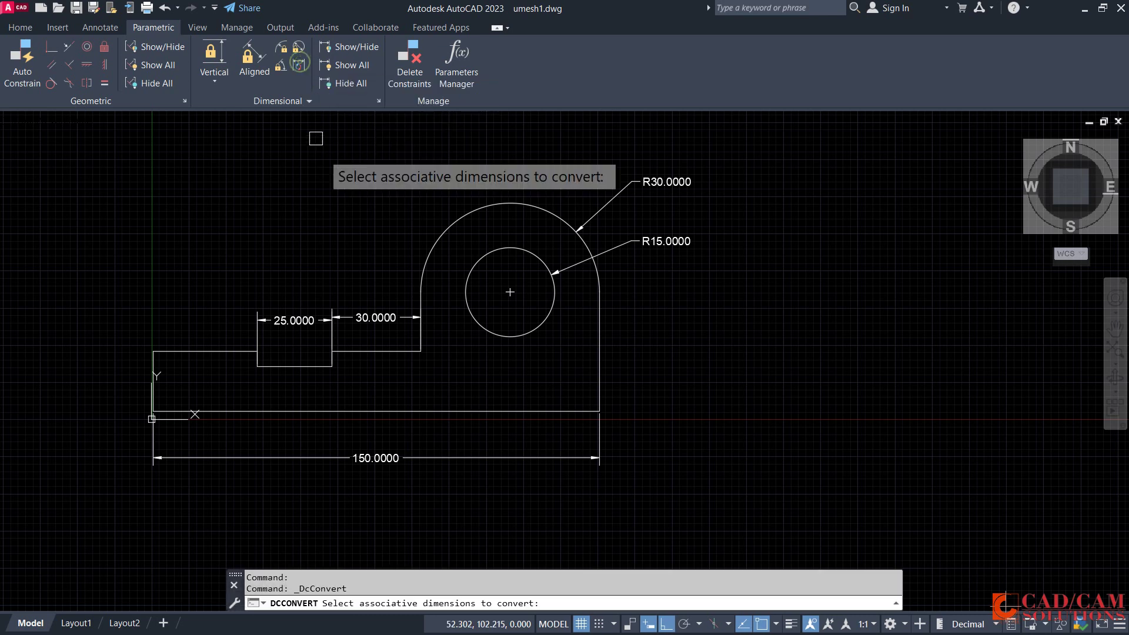
pyautogui.click(696, 155)
pyautogui.click(123, 494)
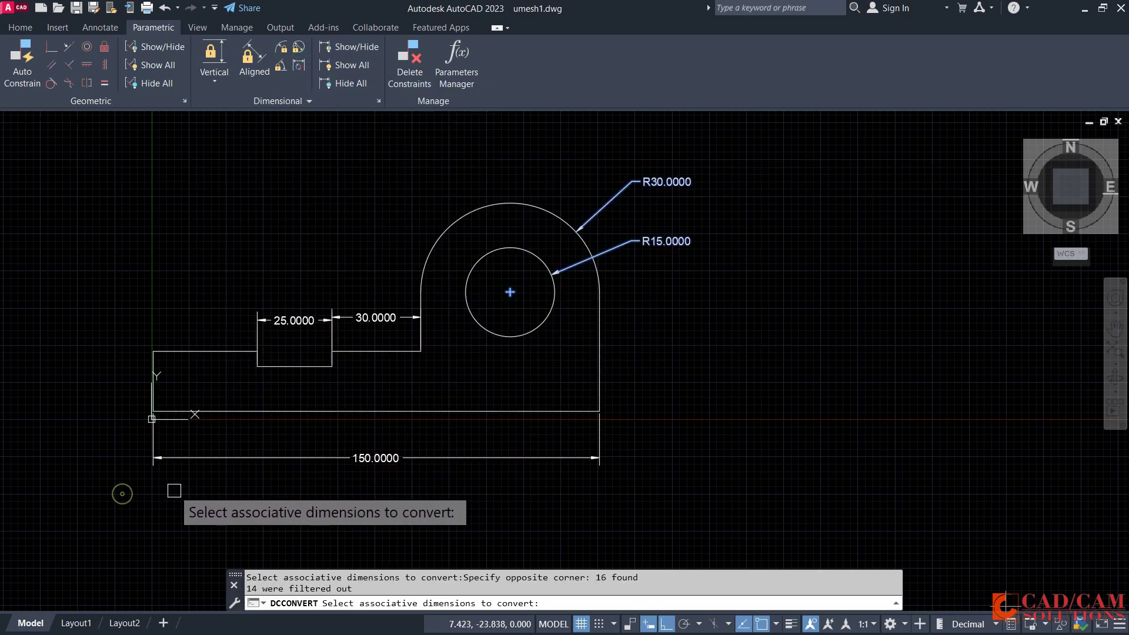
pyautogui.press('Return')
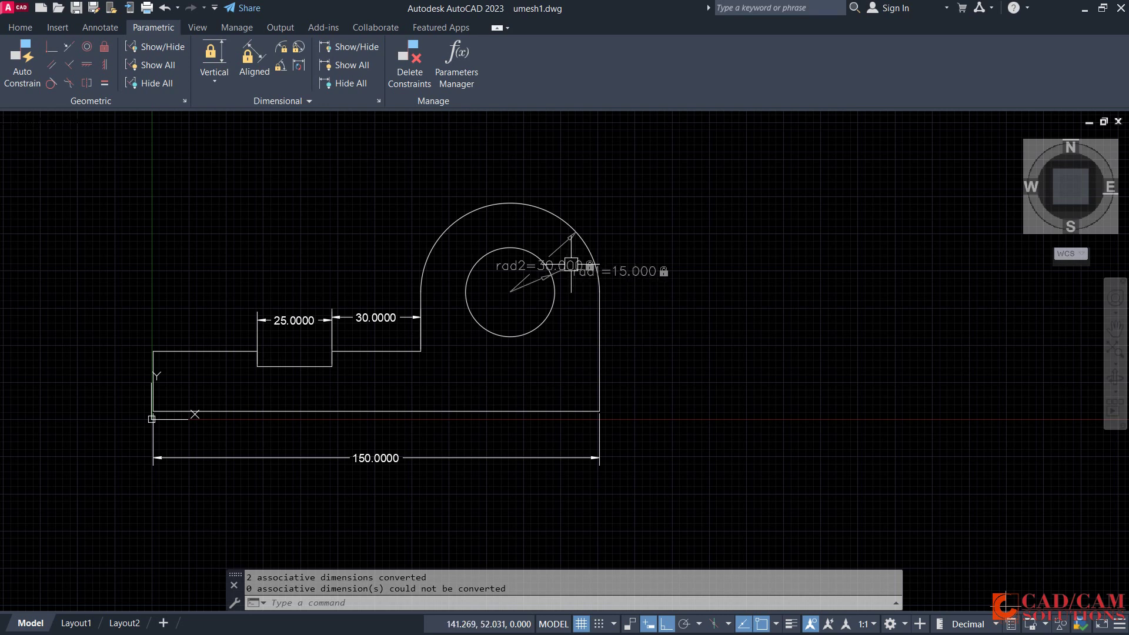
# Attempt converting the 150.0000 and step linear dimensions to constraints; they remain unconverted
pyautogui.scroll(3, 565, 282)
pyautogui.scroll(-1, 585, 298)
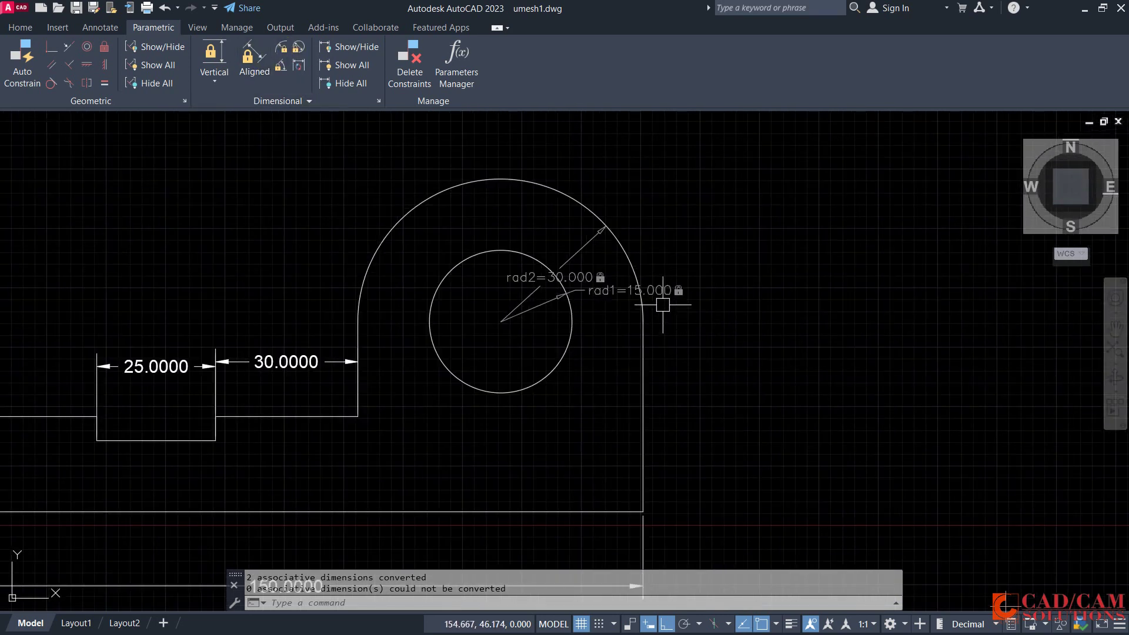
pyautogui.moveTo(327, 398)
pyautogui.mouseDown(button='middle')
pyautogui.moveTo(438, 335)
pyautogui.moveTo(435, 317)
pyautogui.mouseUp(button='middle')
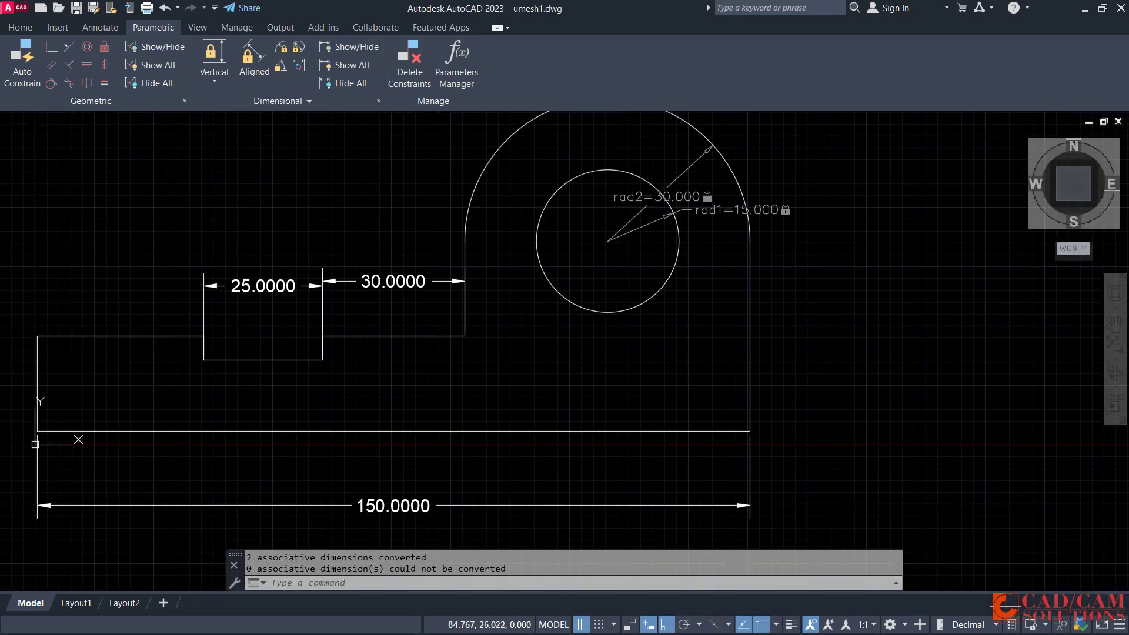
pyautogui.click(304, 73)
pyautogui.click(385, 294)
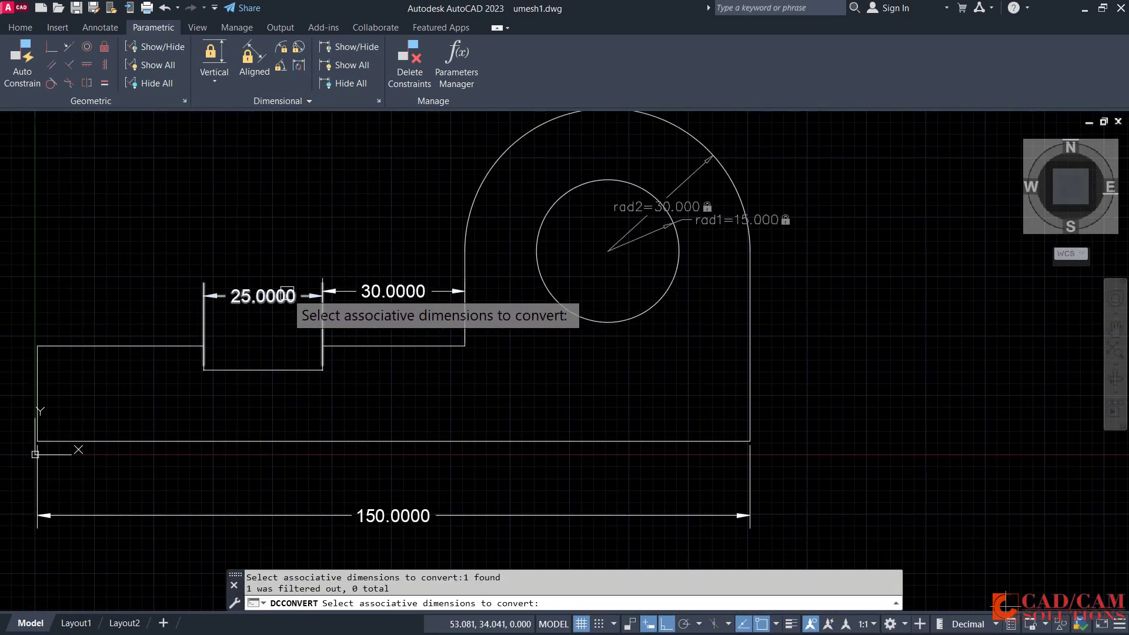
pyautogui.click(376, 262)
pyautogui.click(273, 311)
pyautogui.press('Return')
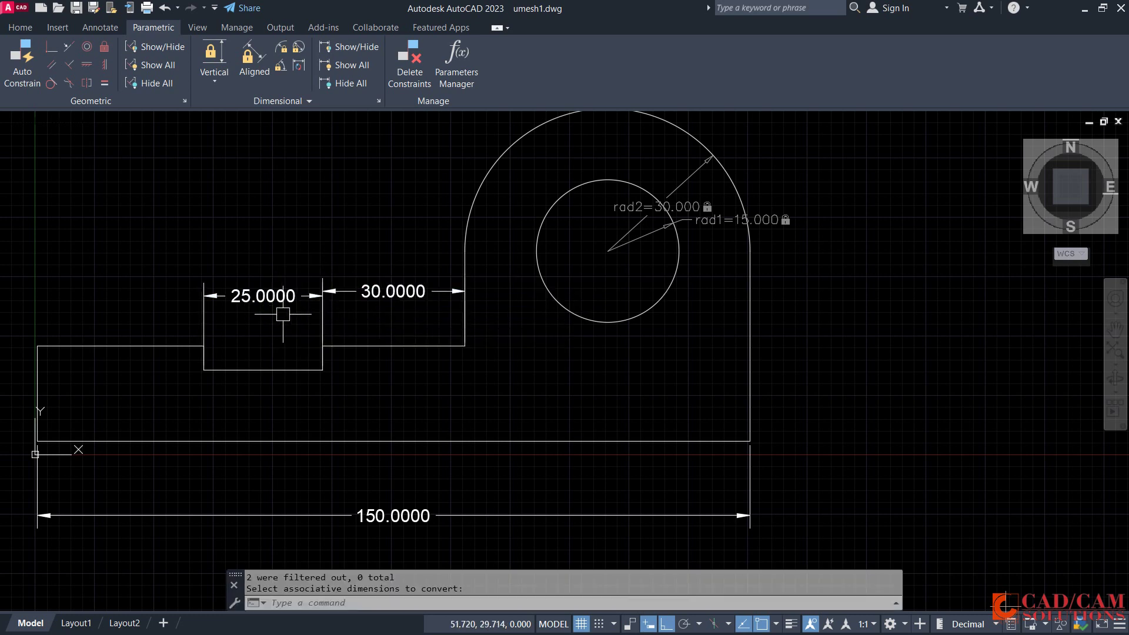
pyautogui.click(299, 67)
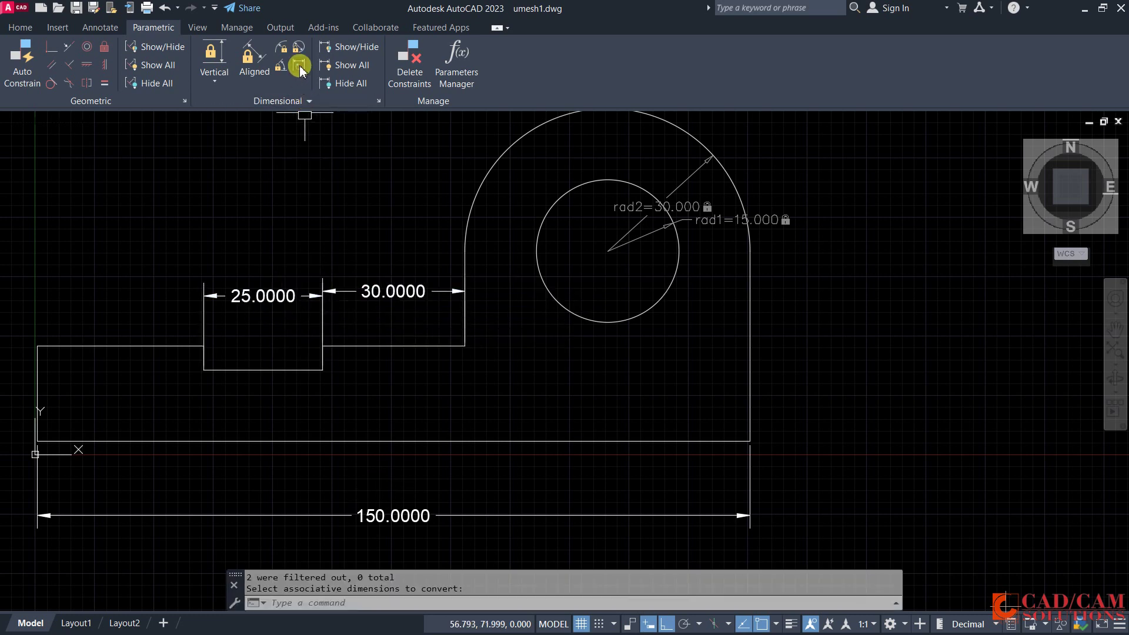
pyautogui.click(406, 517)
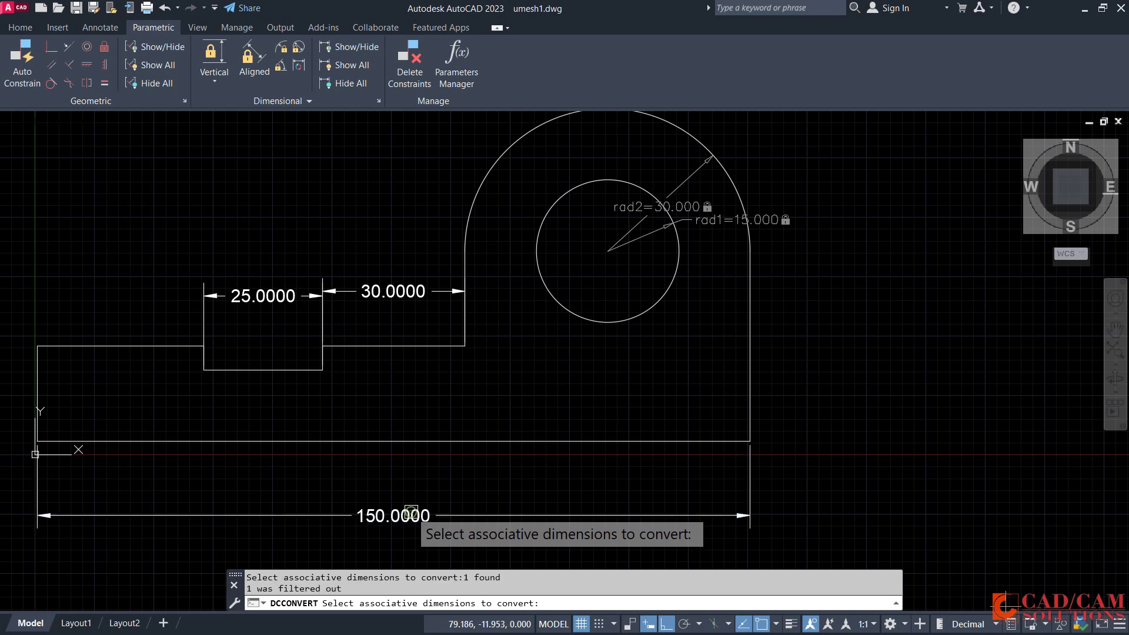
# Open the 30.0000 dimension text for editing, then cancel without changes
pyautogui.click(341, 287)
pyautogui.press('Return')
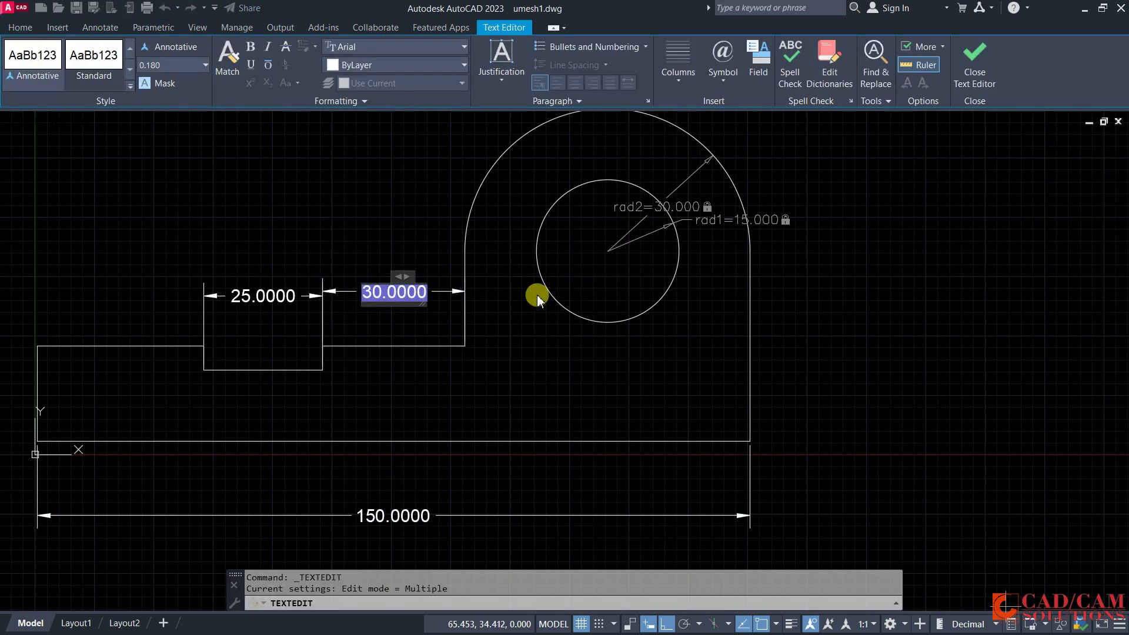
pyautogui.click(516, 312)
pyautogui.press('Escape')
pyautogui.press('Escape')
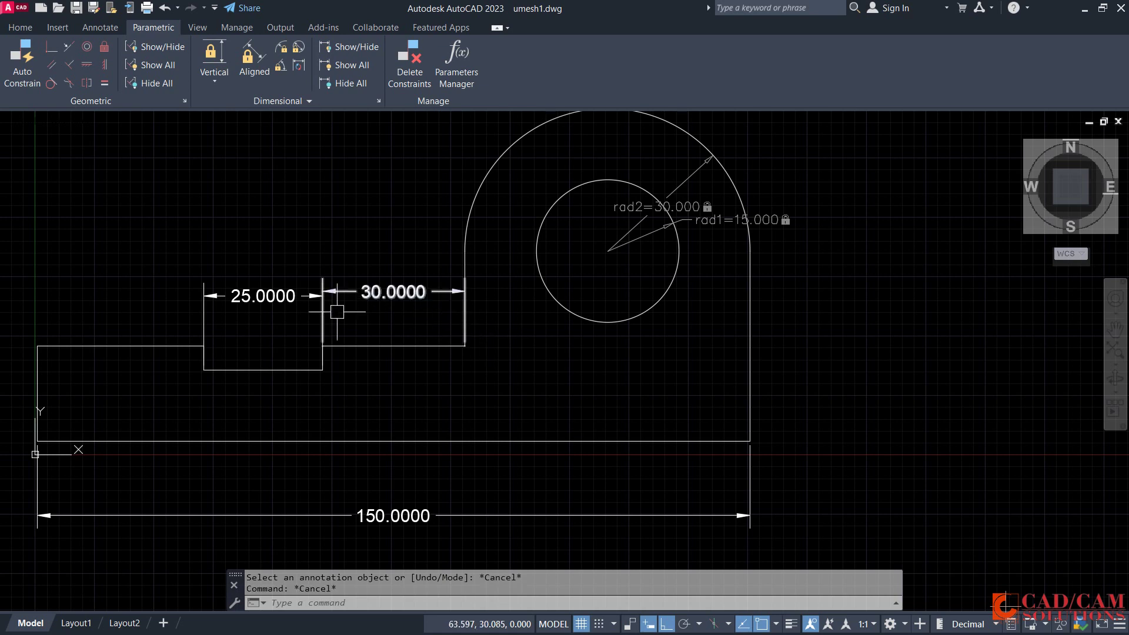
# Stretch the upper step line right to 40.5921; resizing the hole fails, keeping rad1 at 15
pyautogui.click(341, 348)
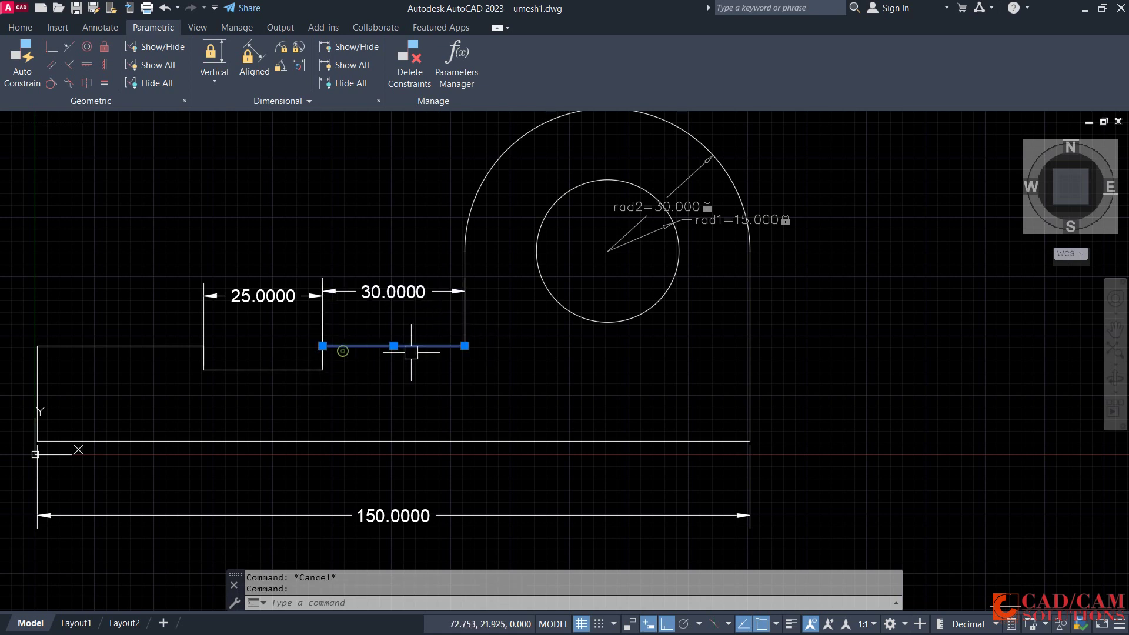
pyautogui.click(466, 346)
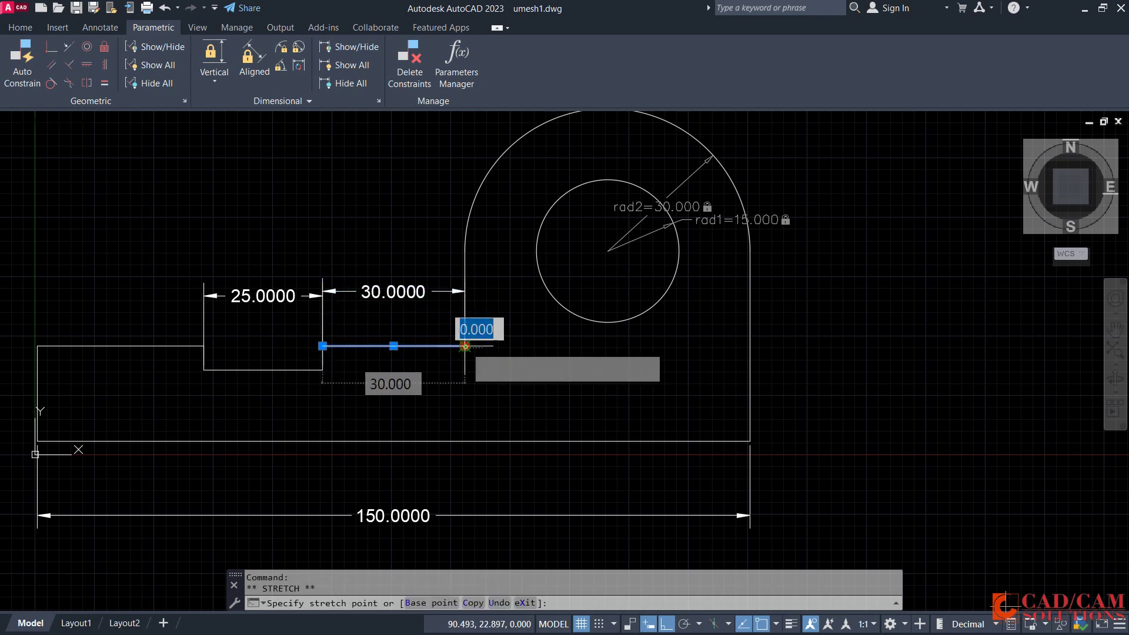
pyautogui.click(514, 352)
pyautogui.press('Escape')
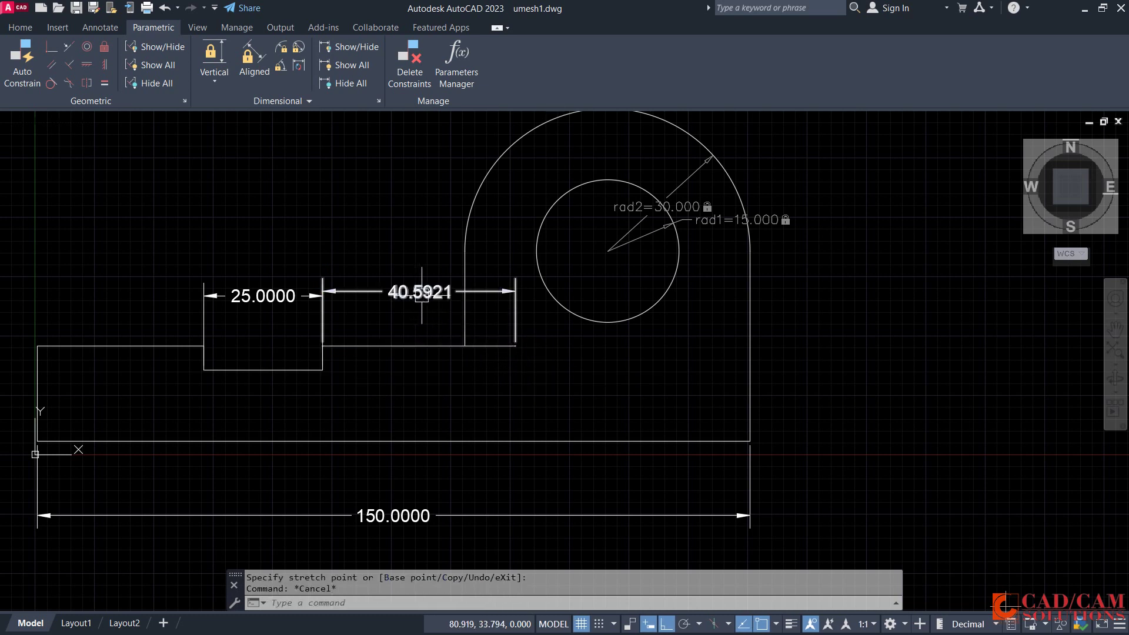
pyautogui.click(680, 274)
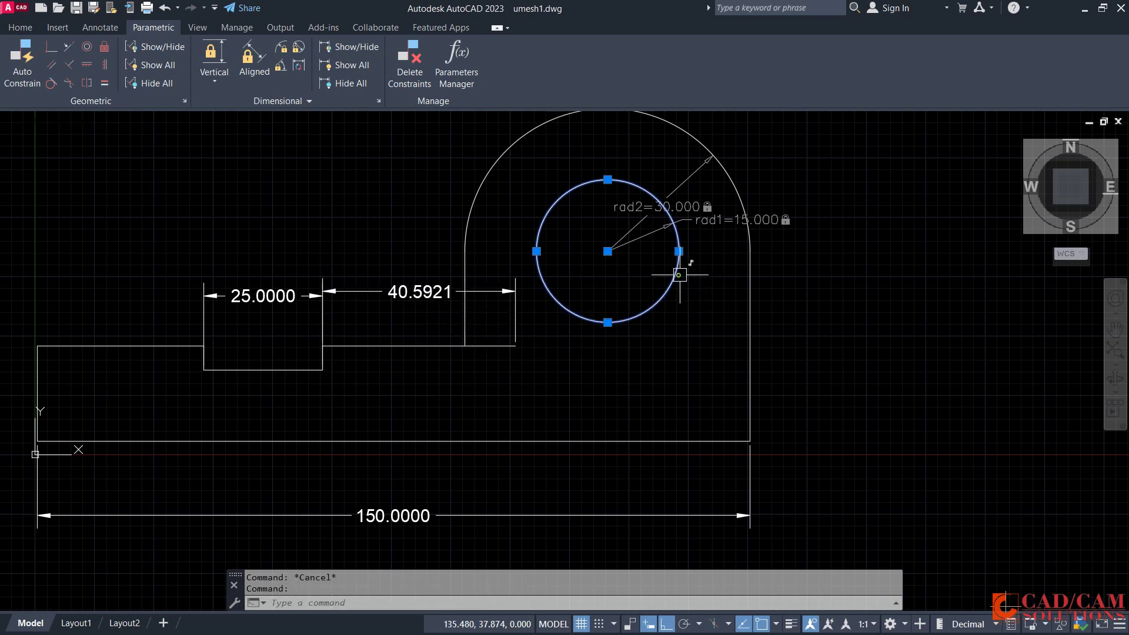
pyautogui.click(679, 251)
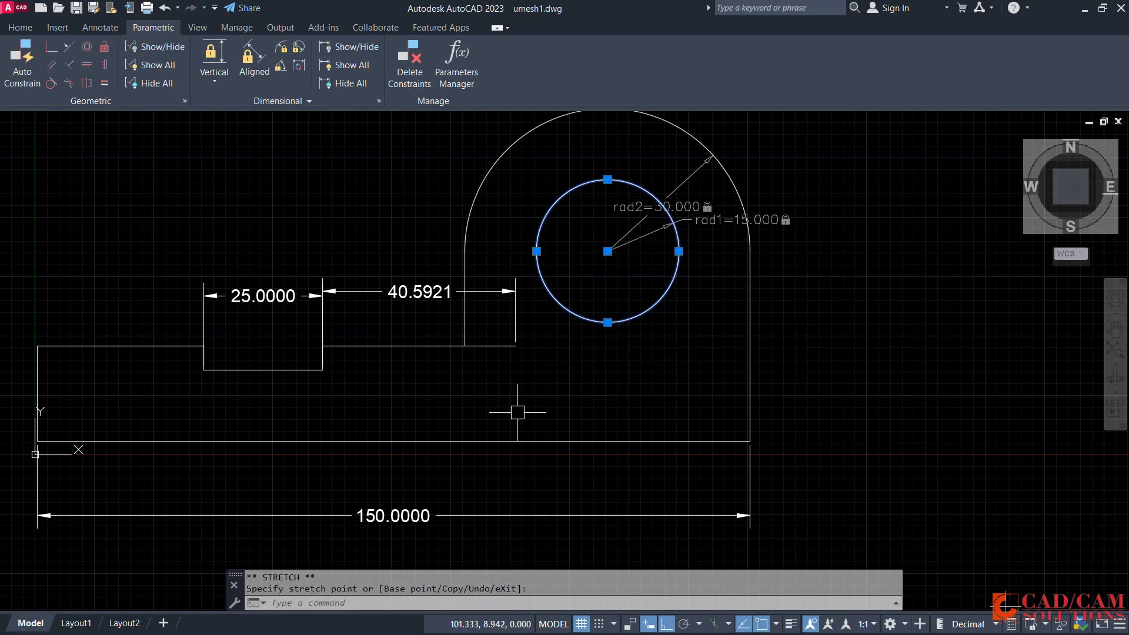
pyautogui.press('Escape')
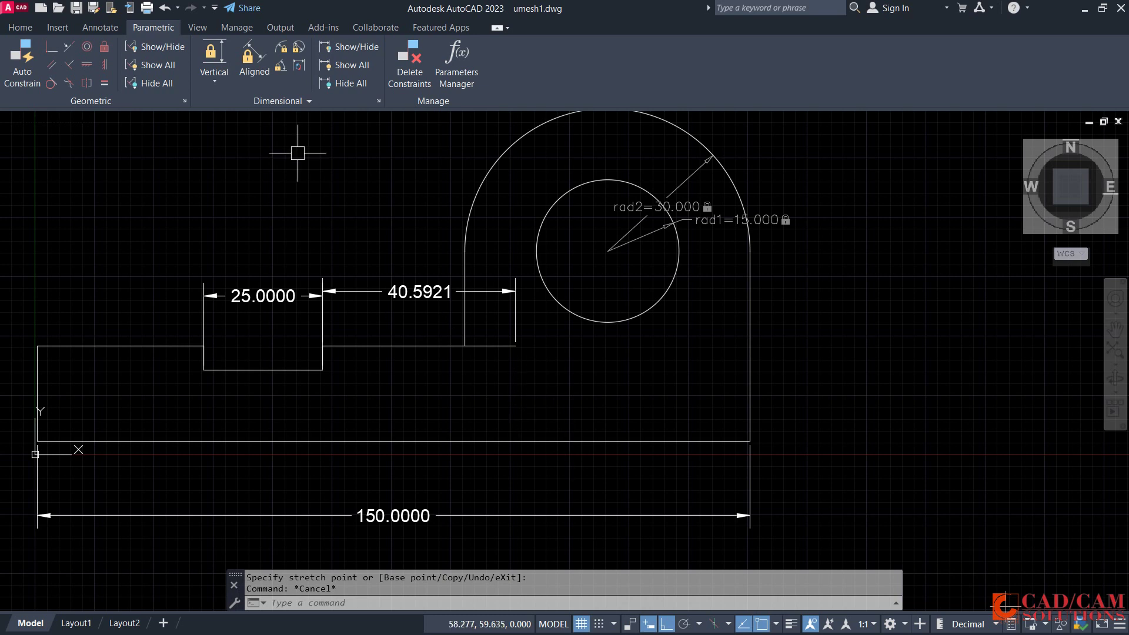
# Trim the excess step line past the upright edge so the gap reads 30.0000
pyautogui.click(23, 28)
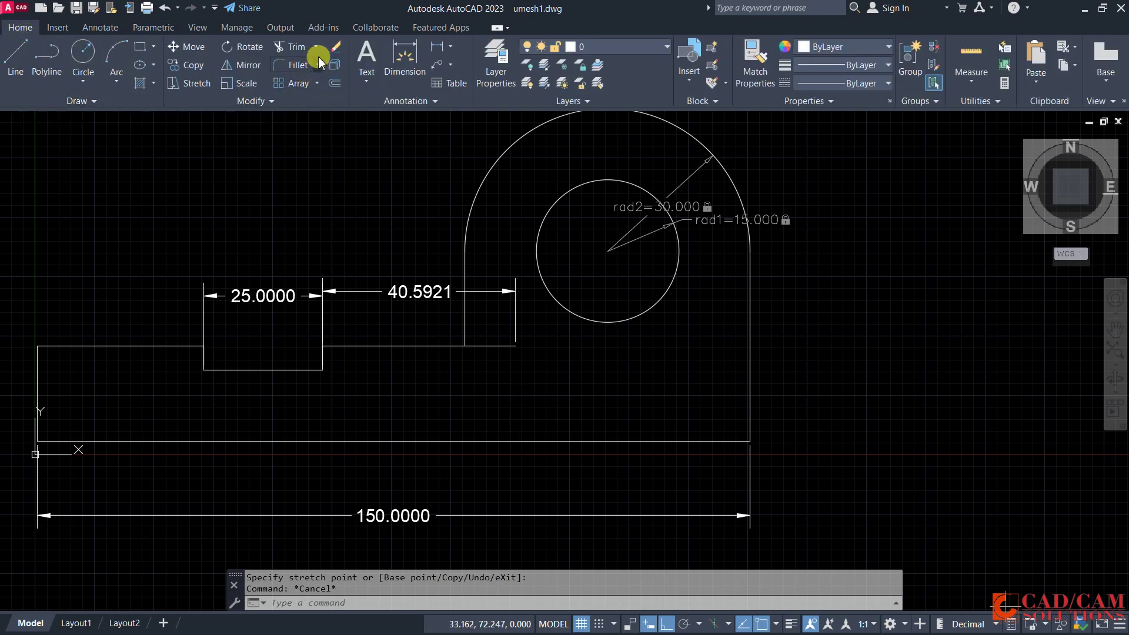
pyautogui.click(291, 47)
pyautogui.click(485, 346)
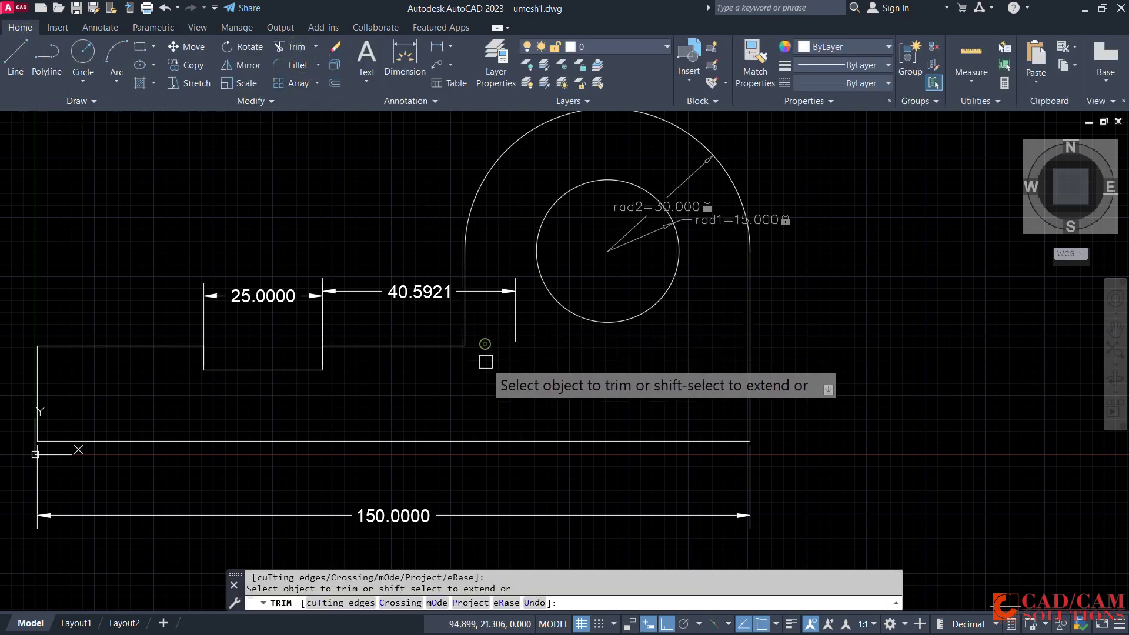
pyautogui.press('Return')
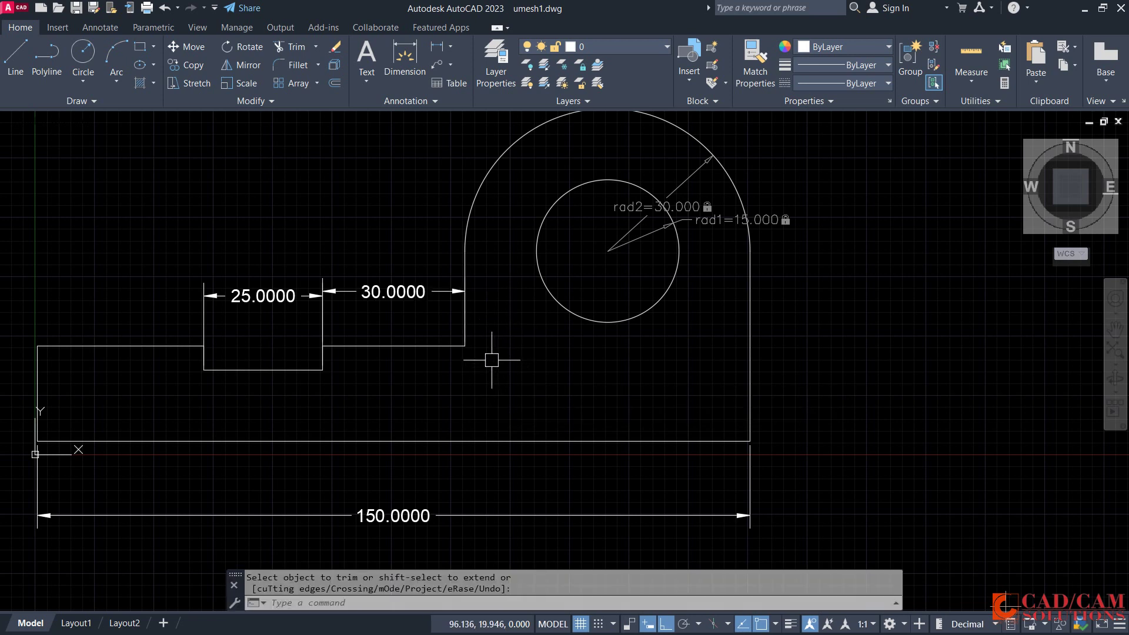
# Hide the radius constraint labels on the circles and minimize the umesh1 window
pyautogui.click(153, 27)
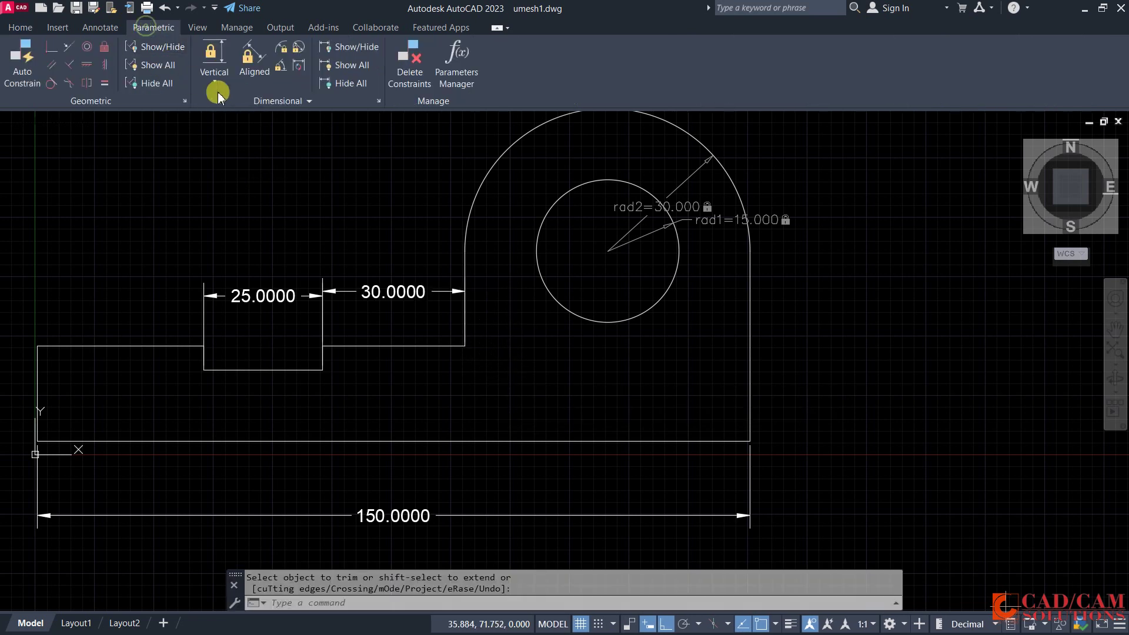
pyautogui.click(350, 52)
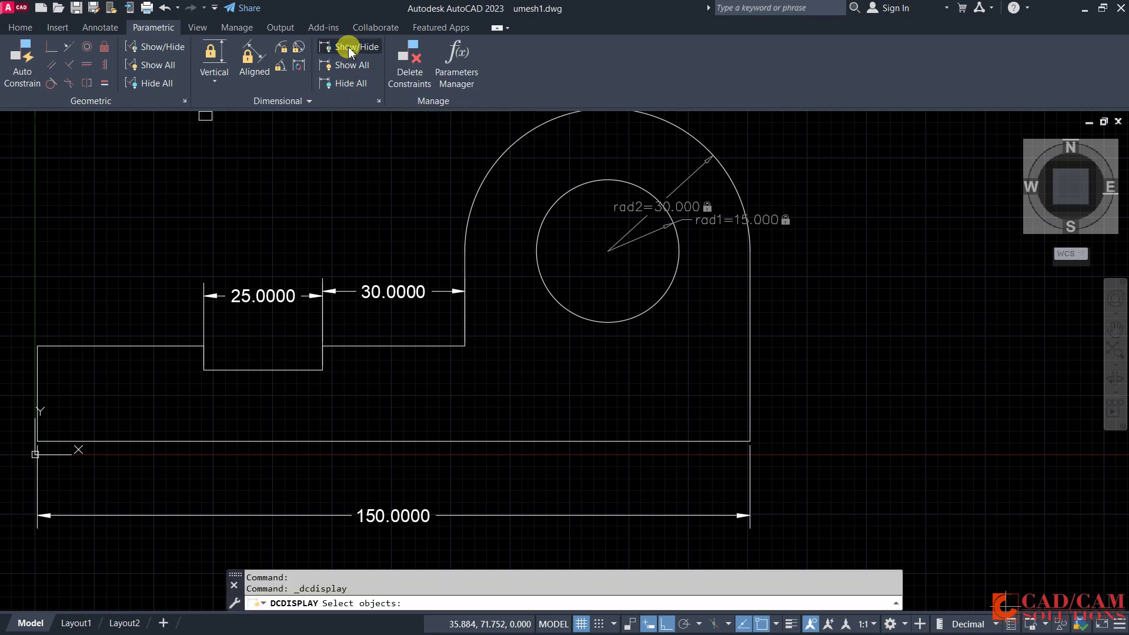
pyautogui.press('Escape')
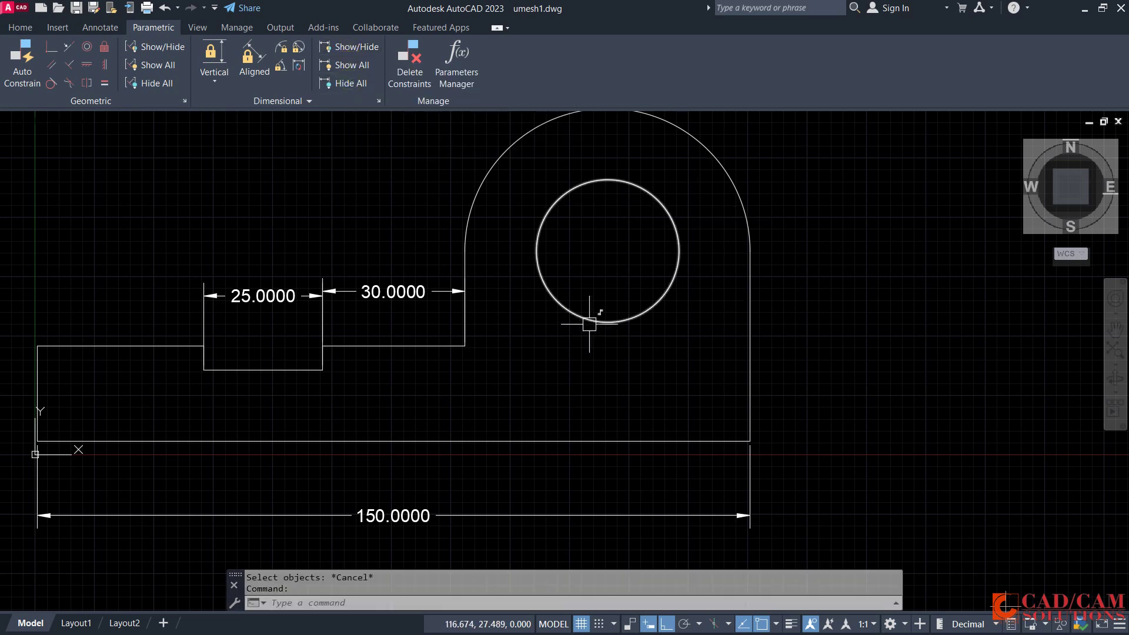
pyautogui.scroll(-2, 589, 324)
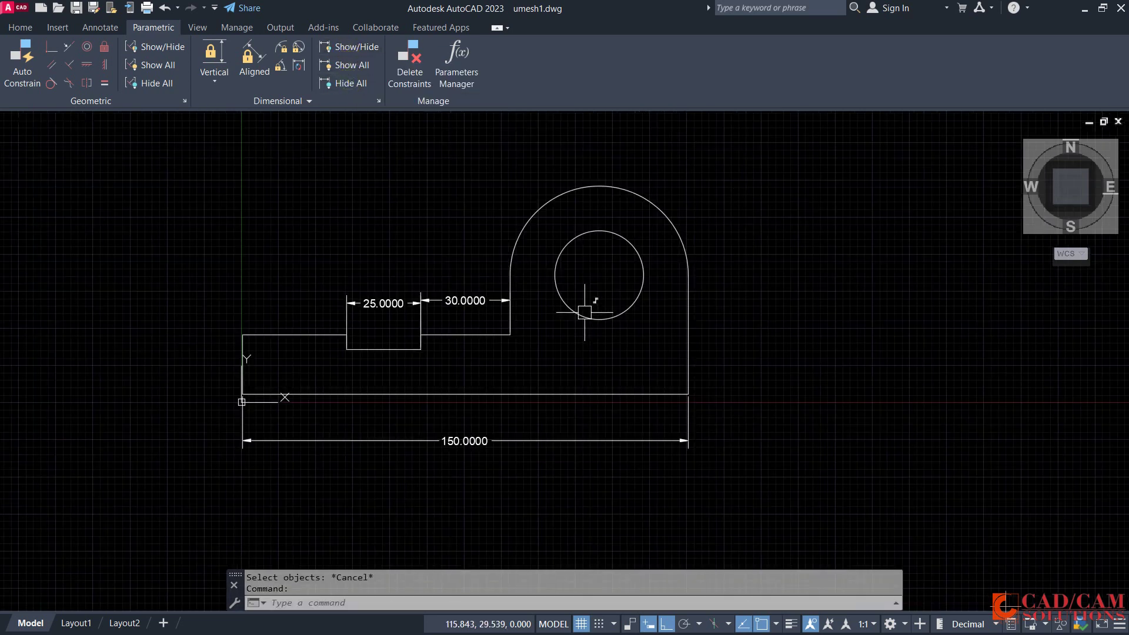
pyautogui.click(1088, 122)
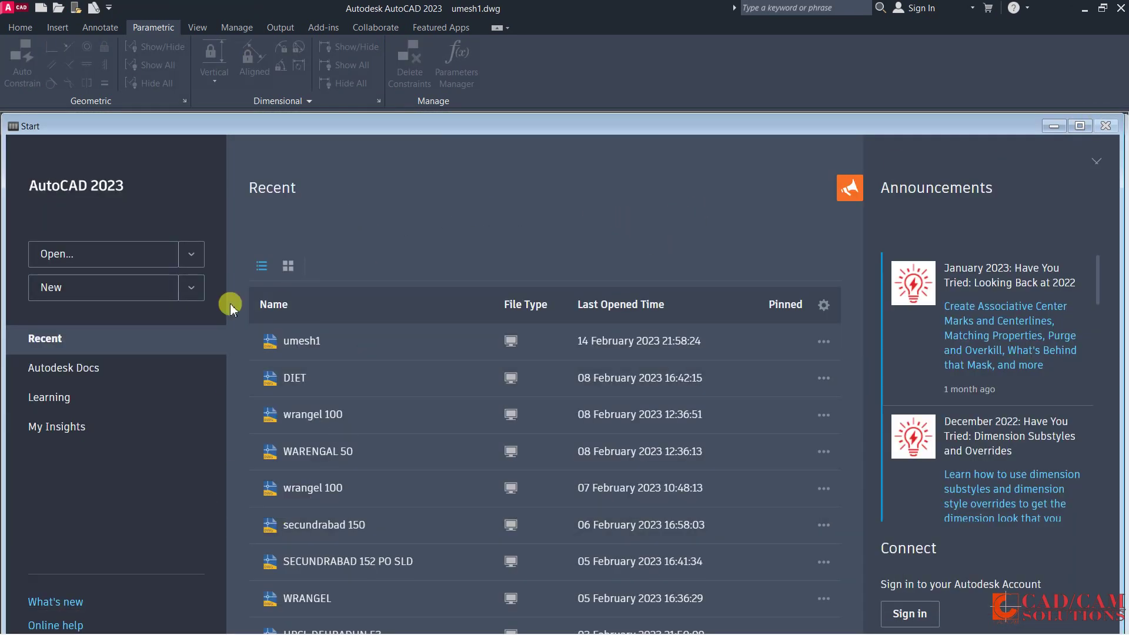
# Restore and maximize Drawing1, then hide and reshow its dimensional constraints d1–d4, ang1, rad1, dia1
pyautogui.click(1053, 126)
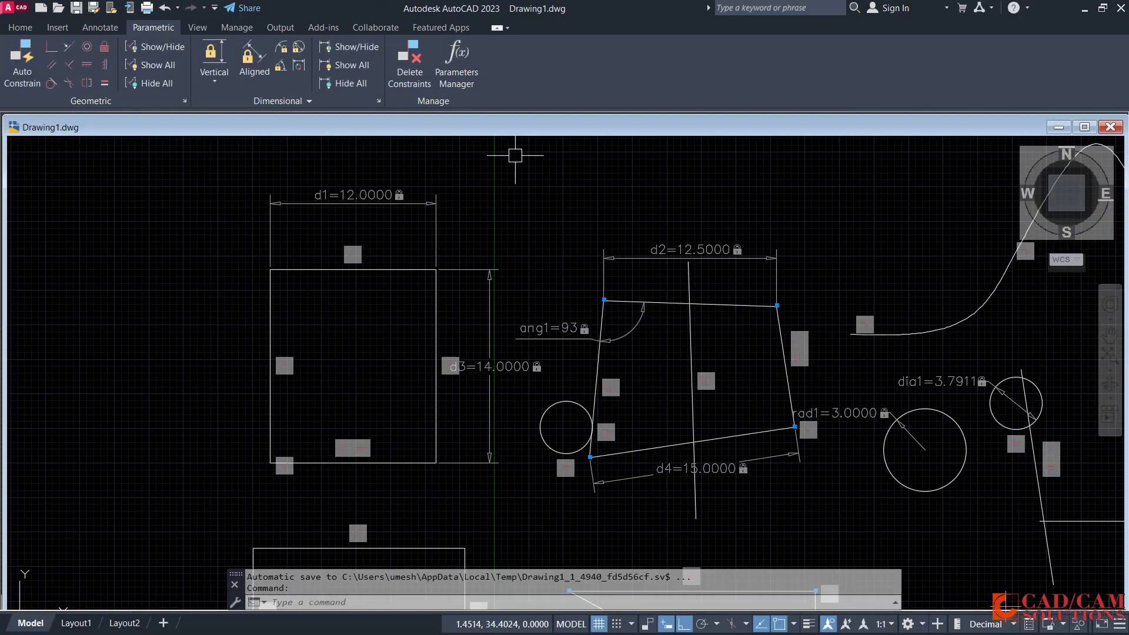
pyautogui.doubleClick(520, 124)
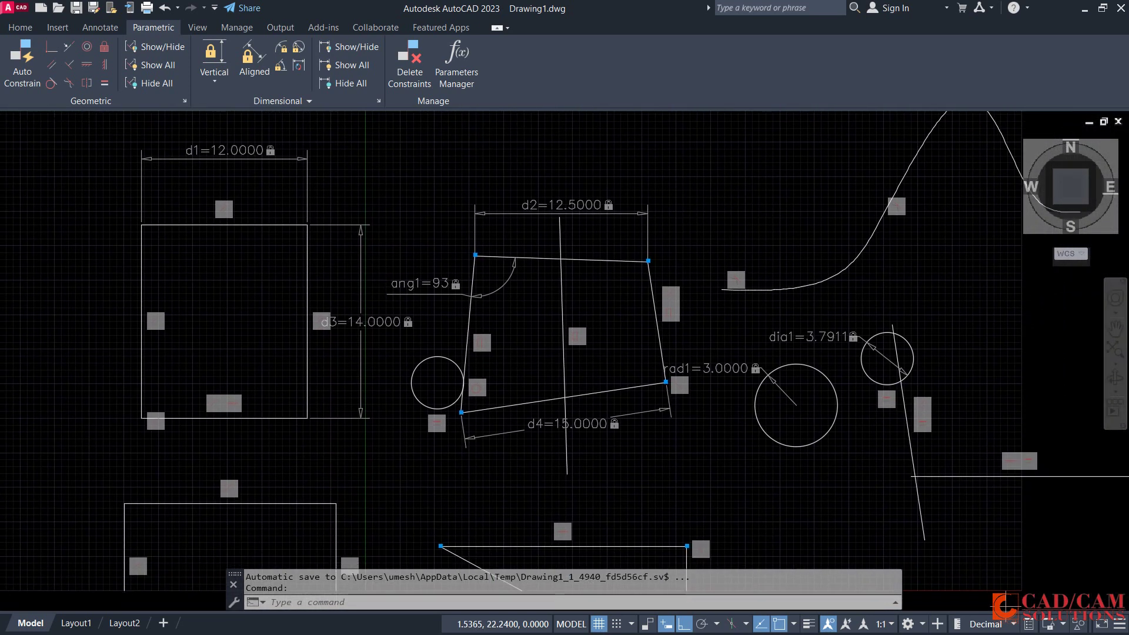
pyautogui.click(347, 83)
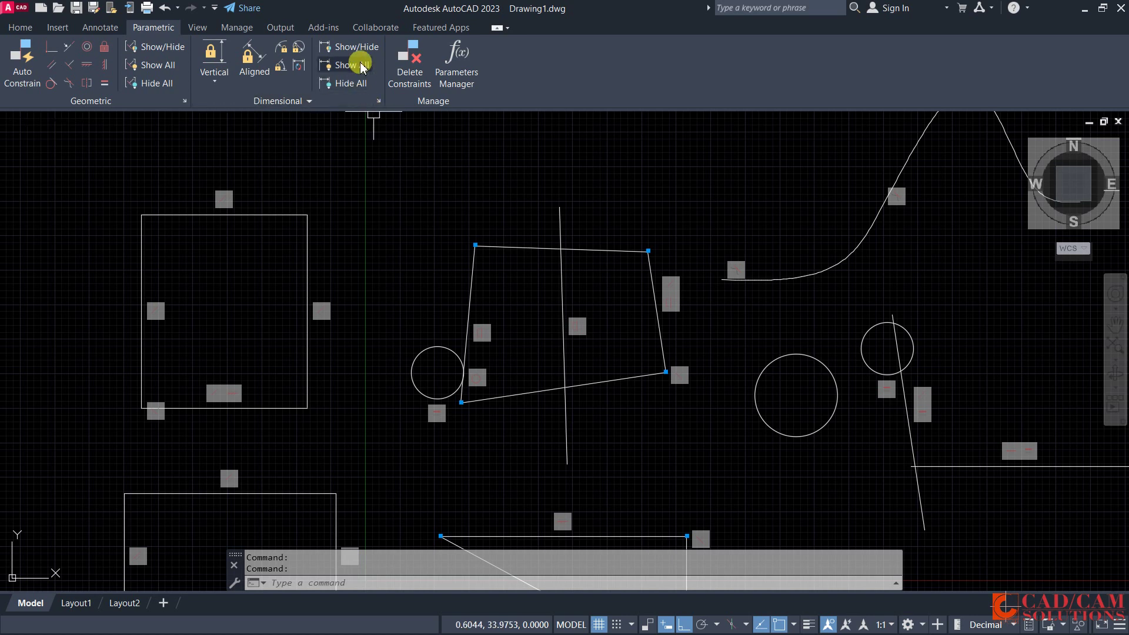
pyautogui.click(356, 64)
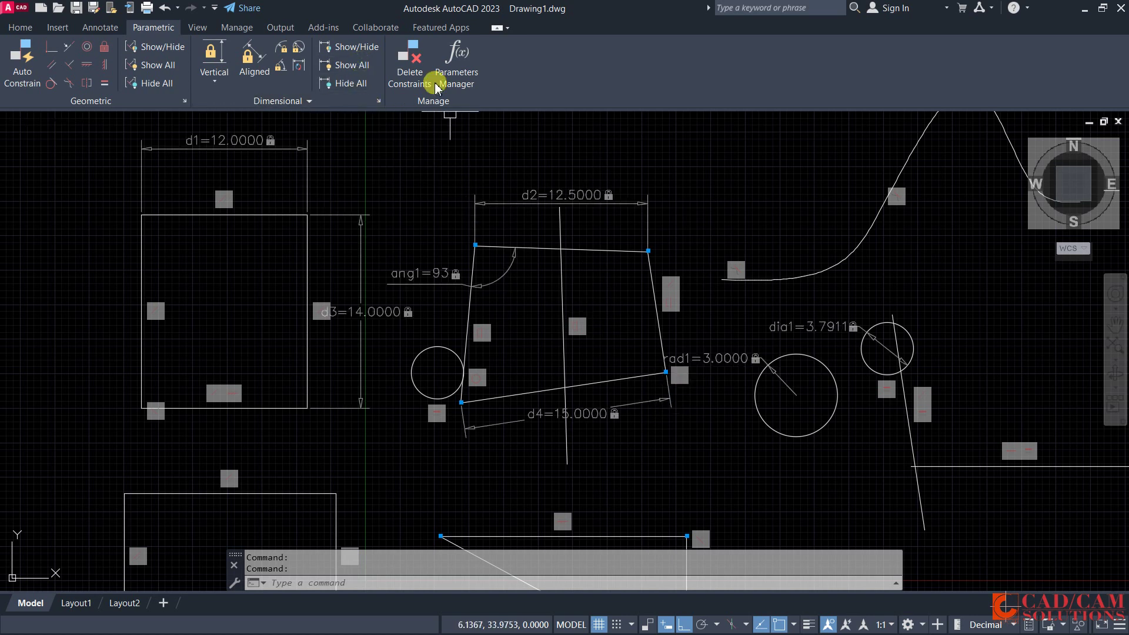
# Remove the d1 and ang1 constraints with Delete Constraints and erase the d2 constraint
pyautogui.click(410, 54)
pyautogui.click(306, 183)
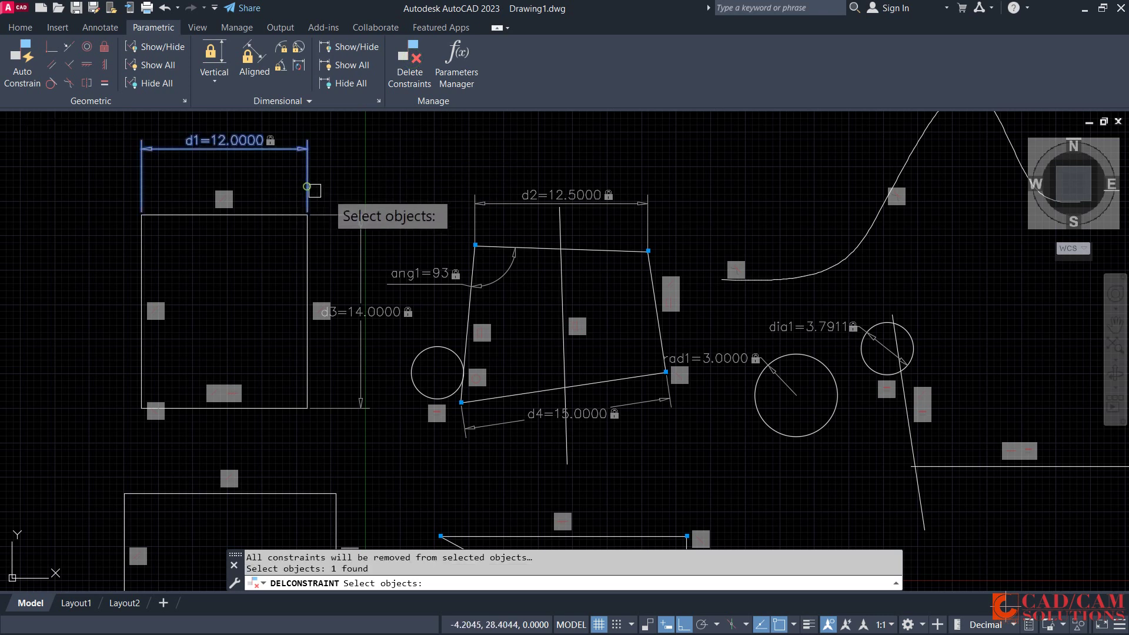
pyautogui.click(441, 272)
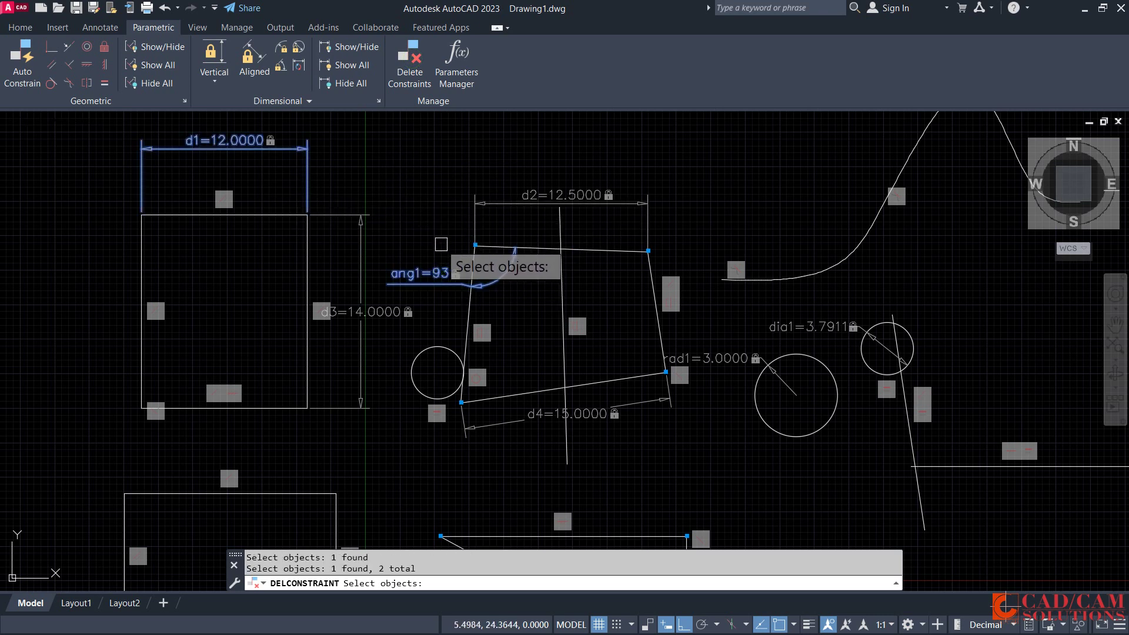
pyautogui.press('Return')
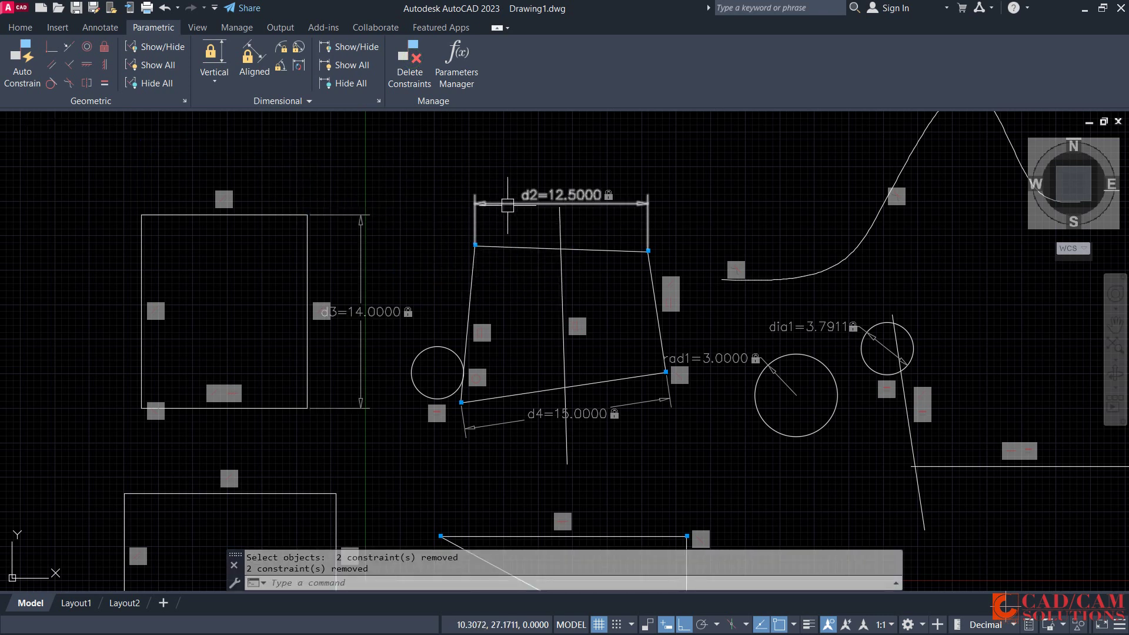
pyautogui.click(506, 205)
pyautogui.press('Delete')
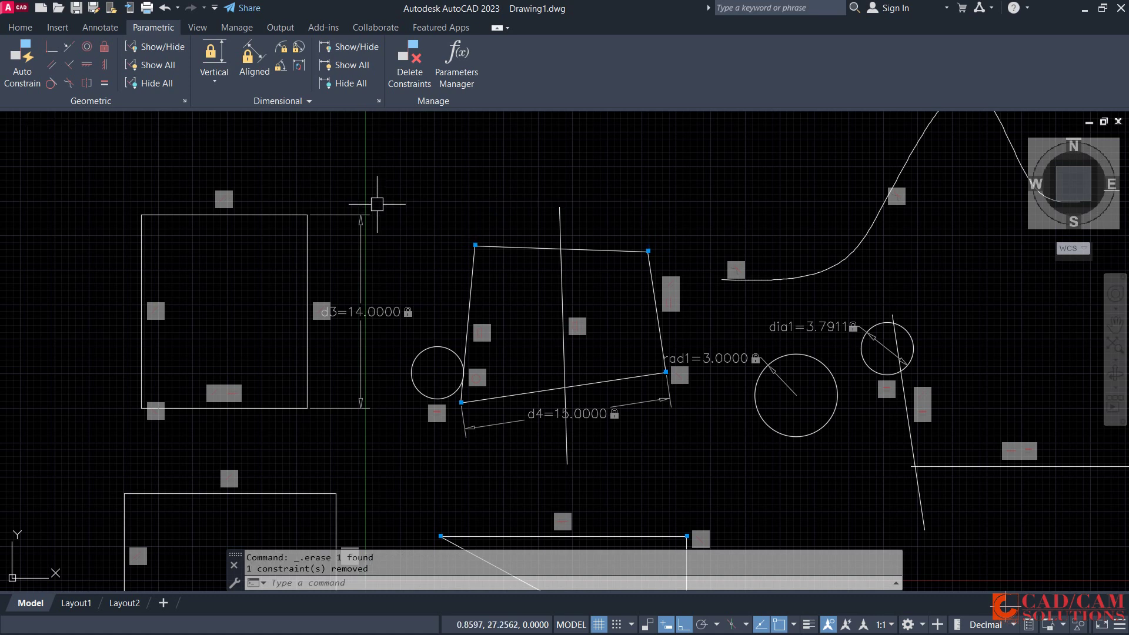
# Undo and redo to restore d1, d2 and ang1, then show all seven in Parameters Manager
pyautogui.click(166, 8)
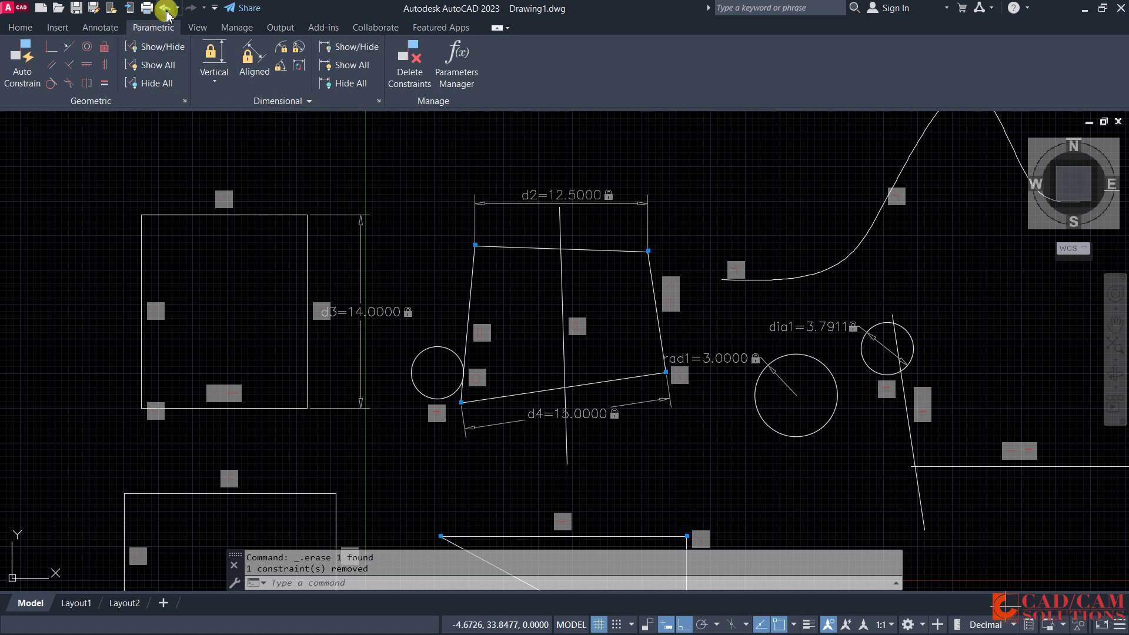
pyautogui.click(166, 8)
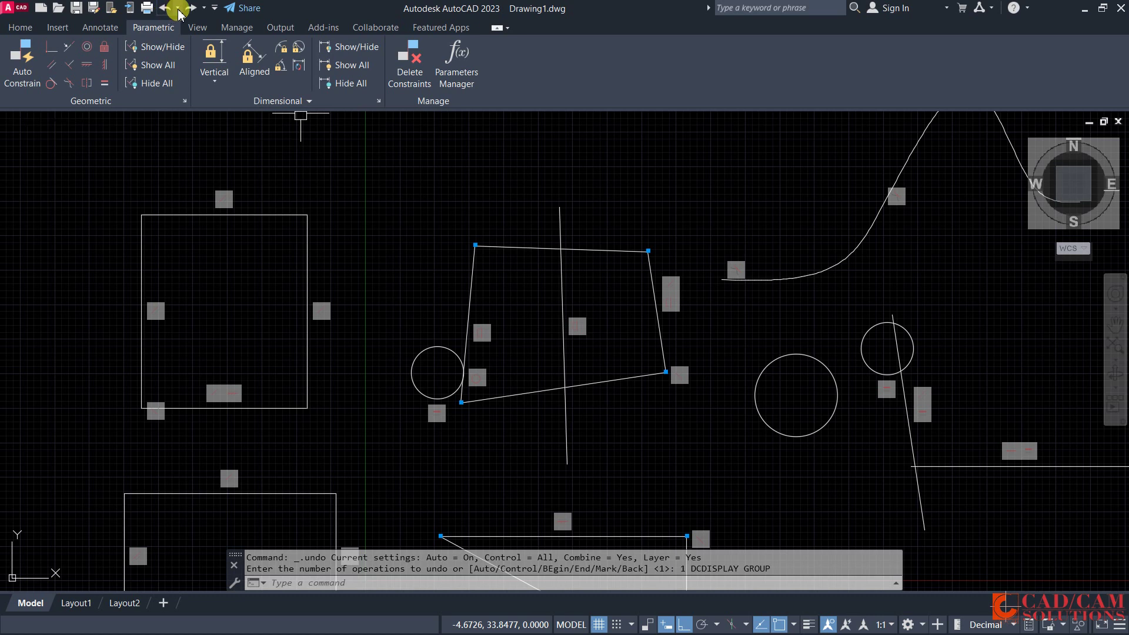
pyautogui.click(189, 9)
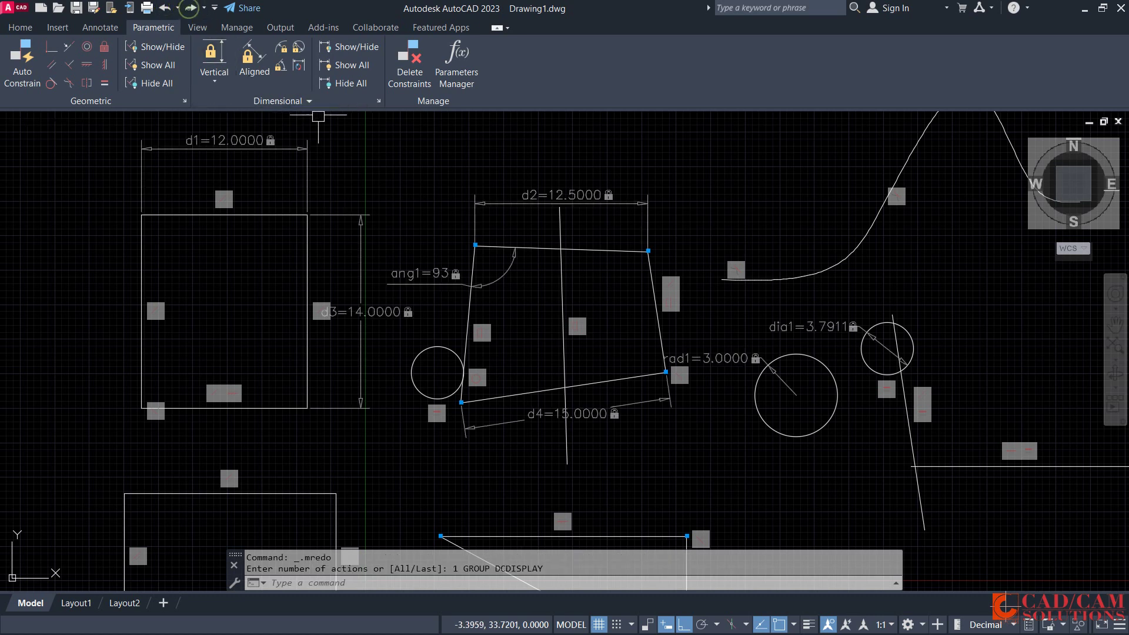
pyautogui.click(471, 69)
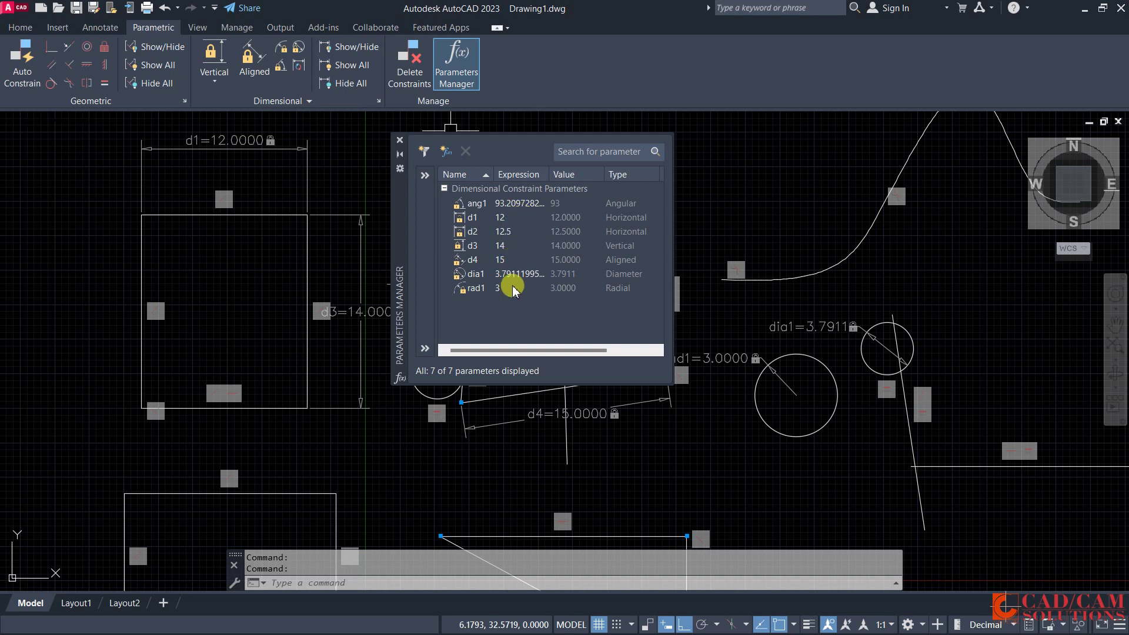
# Set the d1 and d2 expressions to 15 in Parameters Manager
pyautogui.click(220, 140)
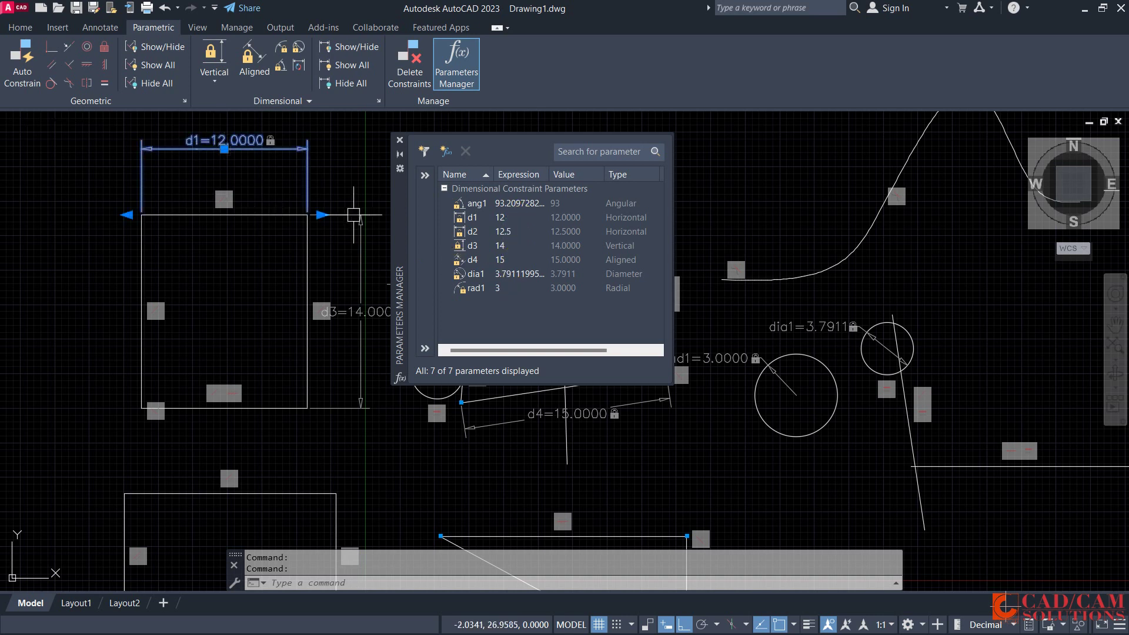
pyautogui.press('Escape')
pyautogui.click(545, 224)
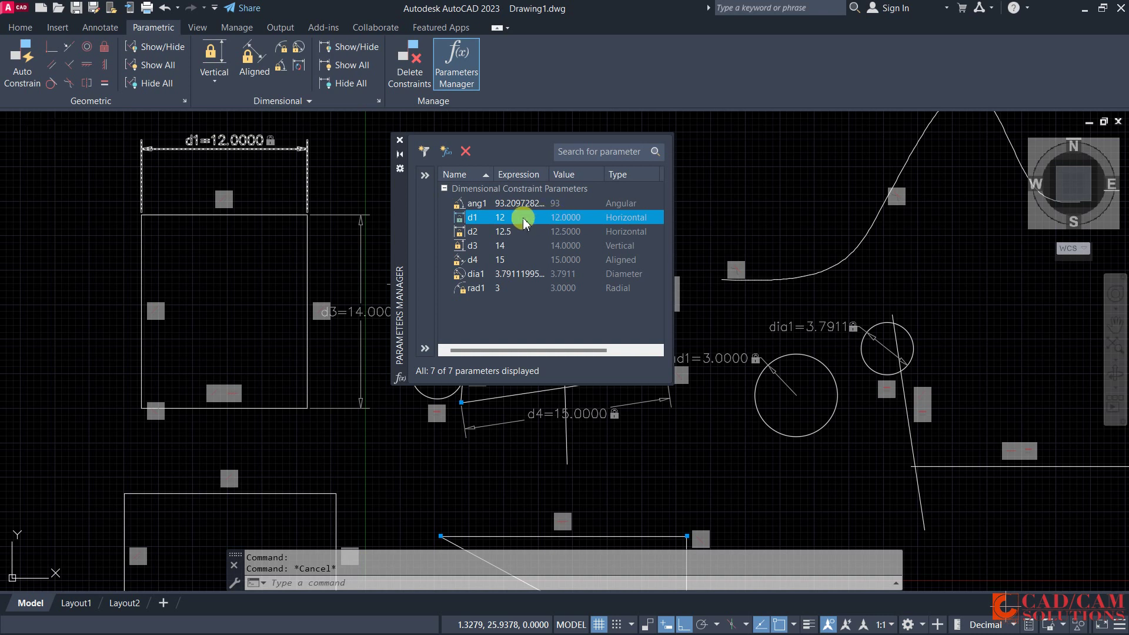
pyautogui.doubleClick(525, 218)
pyautogui.write('5')
pyautogui.press('Return')
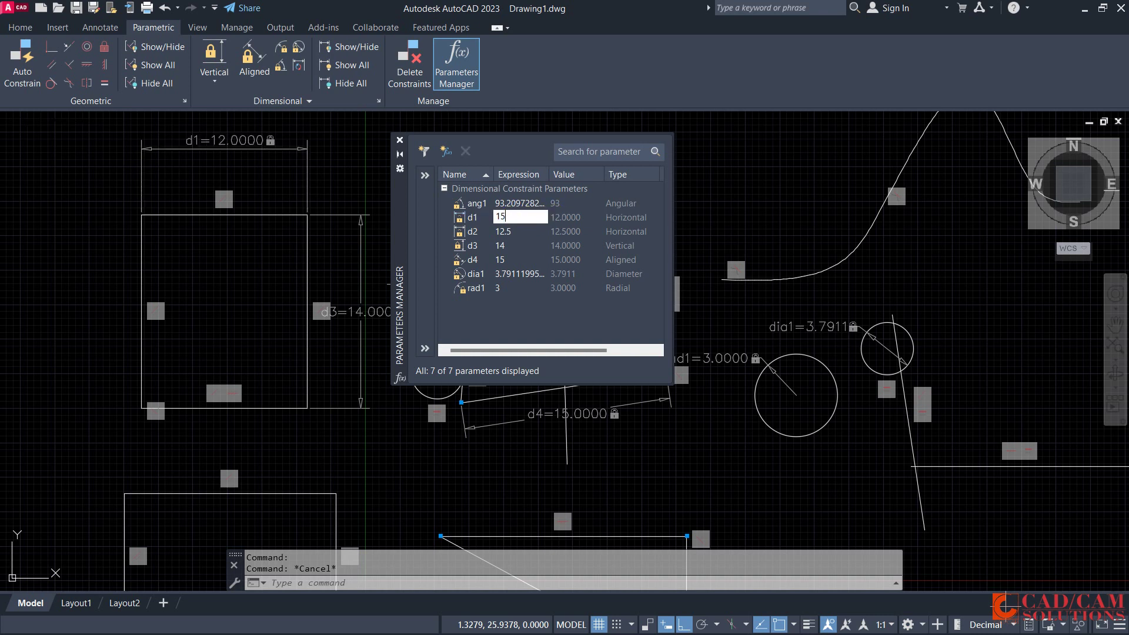
pyautogui.doubleClick(516, 231)
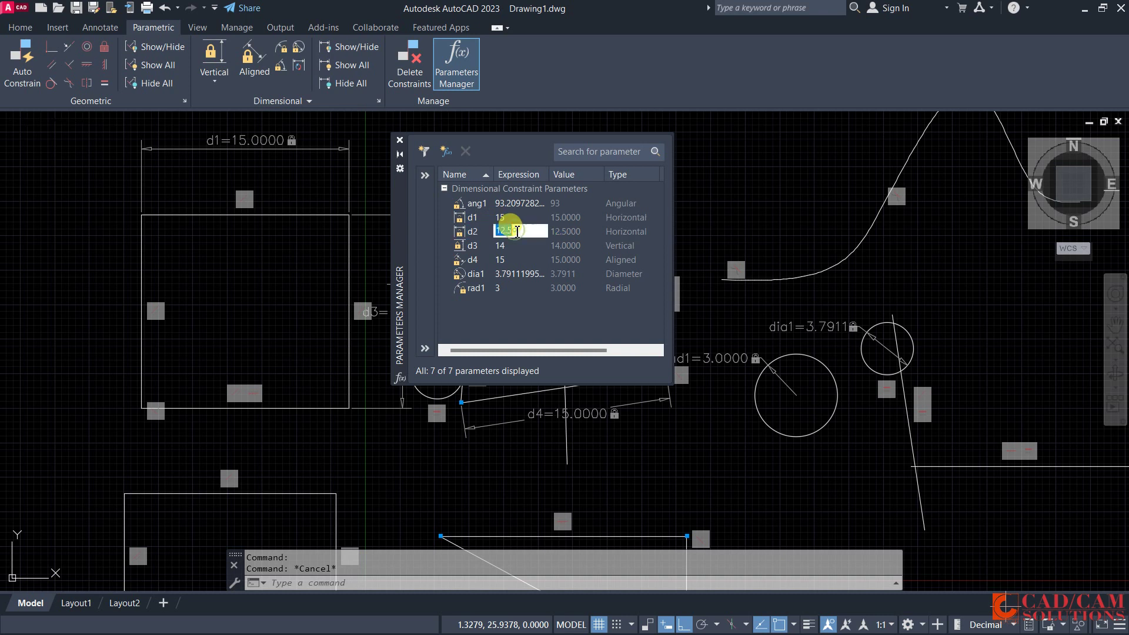
pyautogui.write('15')
pyautogui.press('Return')
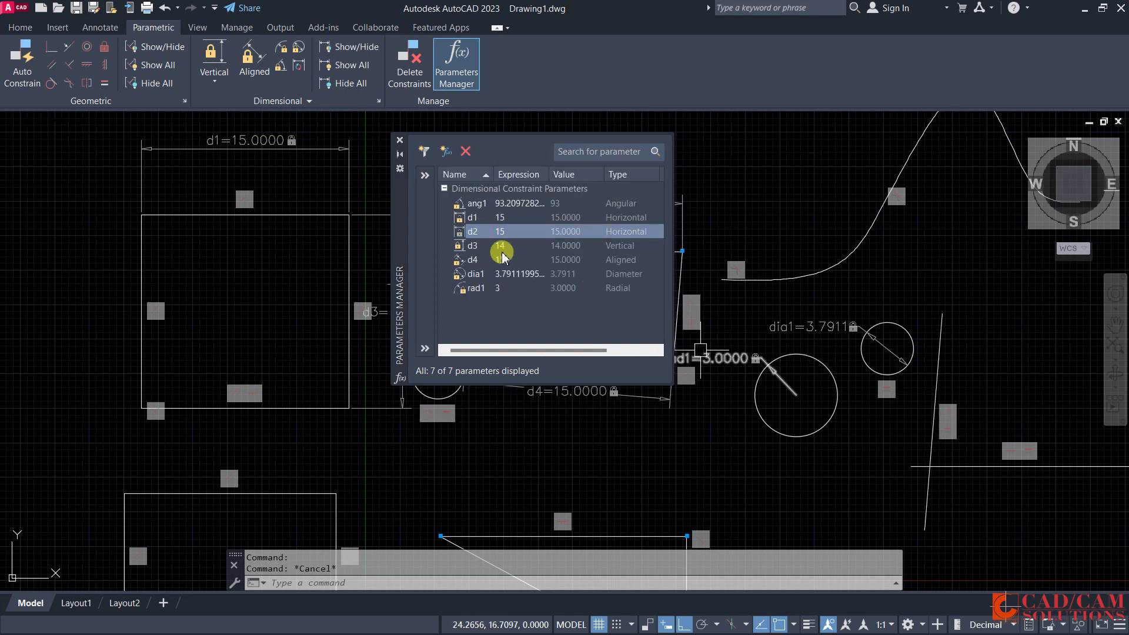
# Close the Parameters Manager and pan the view to centre all the constrained shapes
pyautogui.click(400, 140)
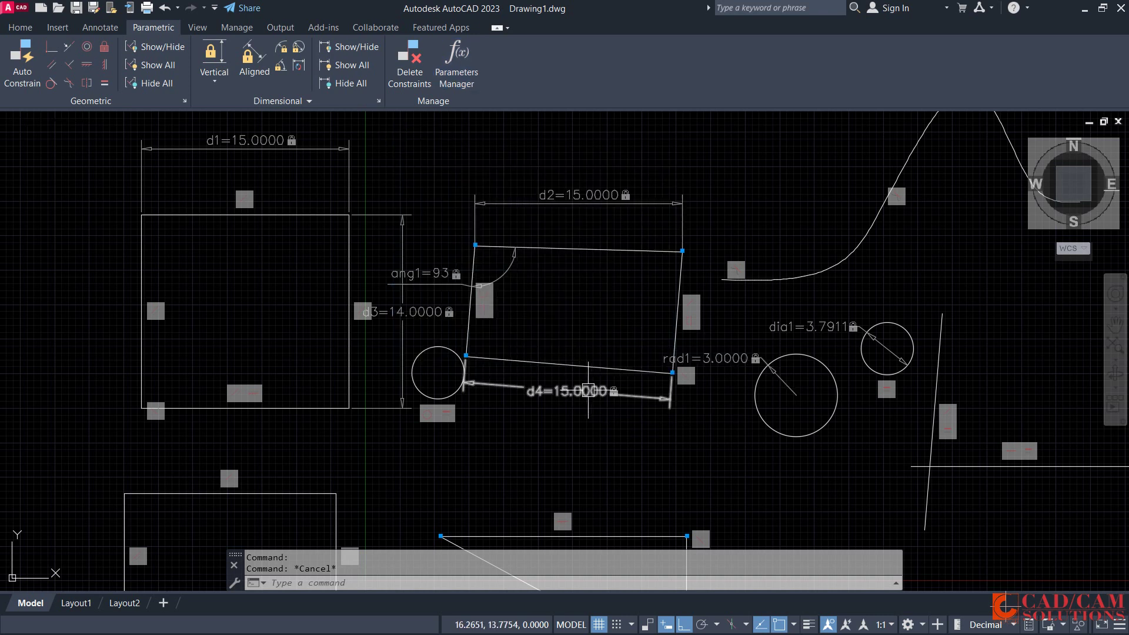
pyautogui.click(469, 58)
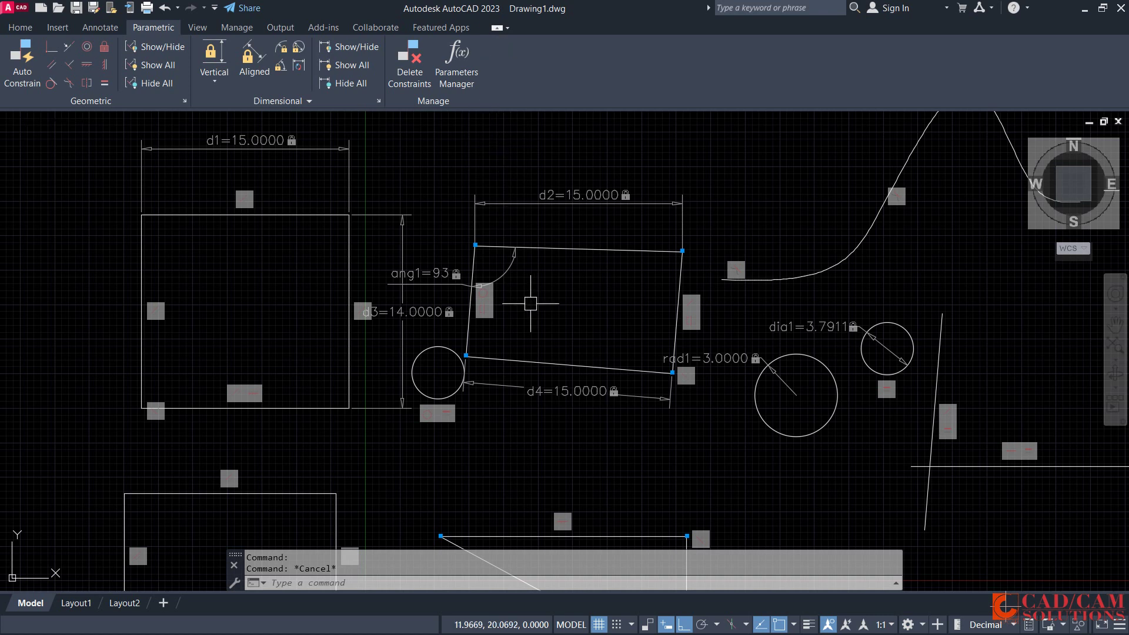
pyautogui.scroll(-2, 537, 345)
pyautogui.moveTo(591, 419); pyautogui.dragTo(568, 378, button='middle')
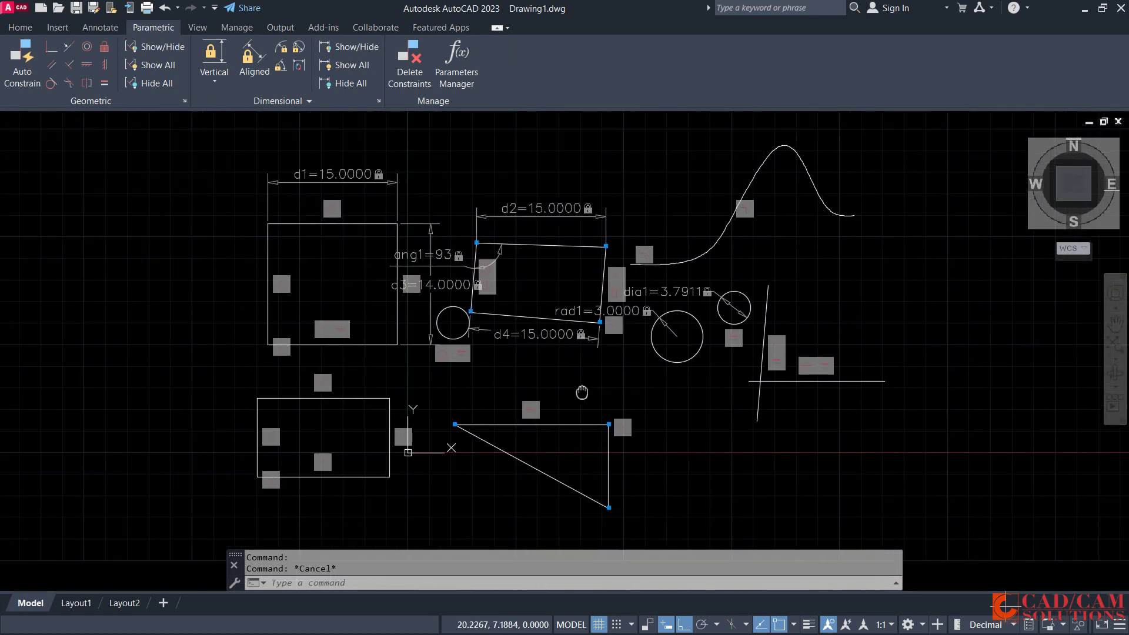